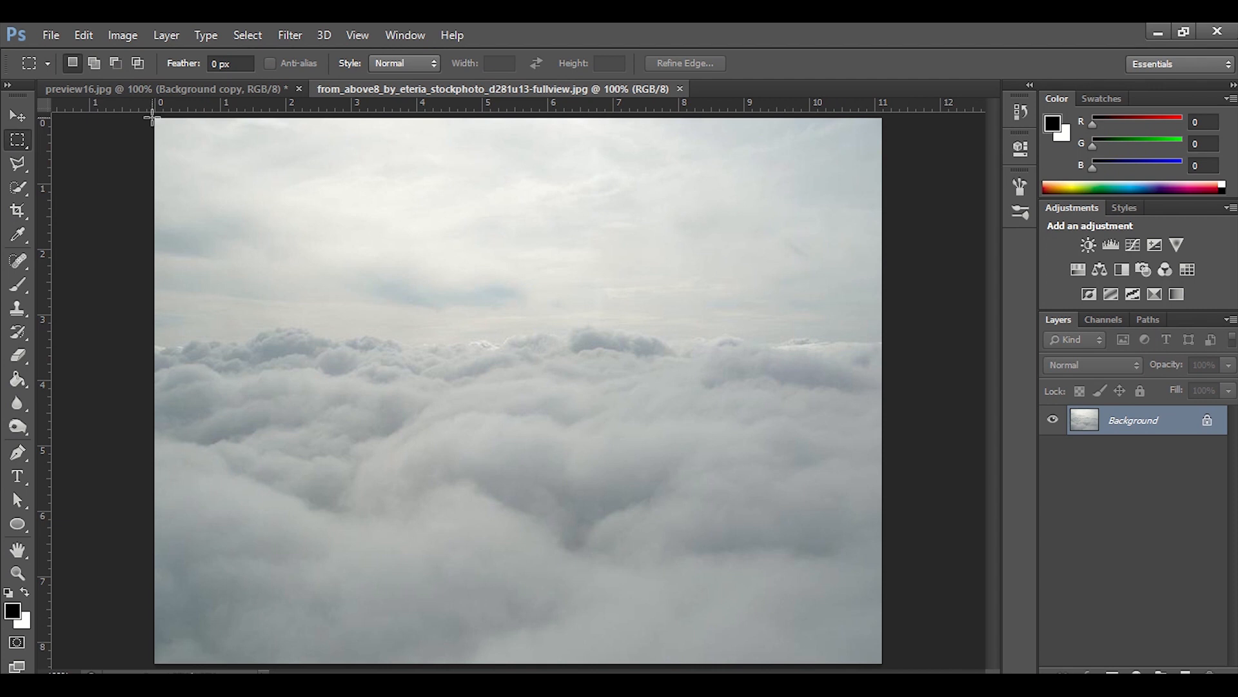
- Copy the entire cloud photo and paste it into preview16.jpg as a layer above the Background copy
{"action": "left_click_drag", "start_coordinate": [155, 116], "coordinate": [889, 665]}
{"action": "left_click", "coordinate": [84, 34]}
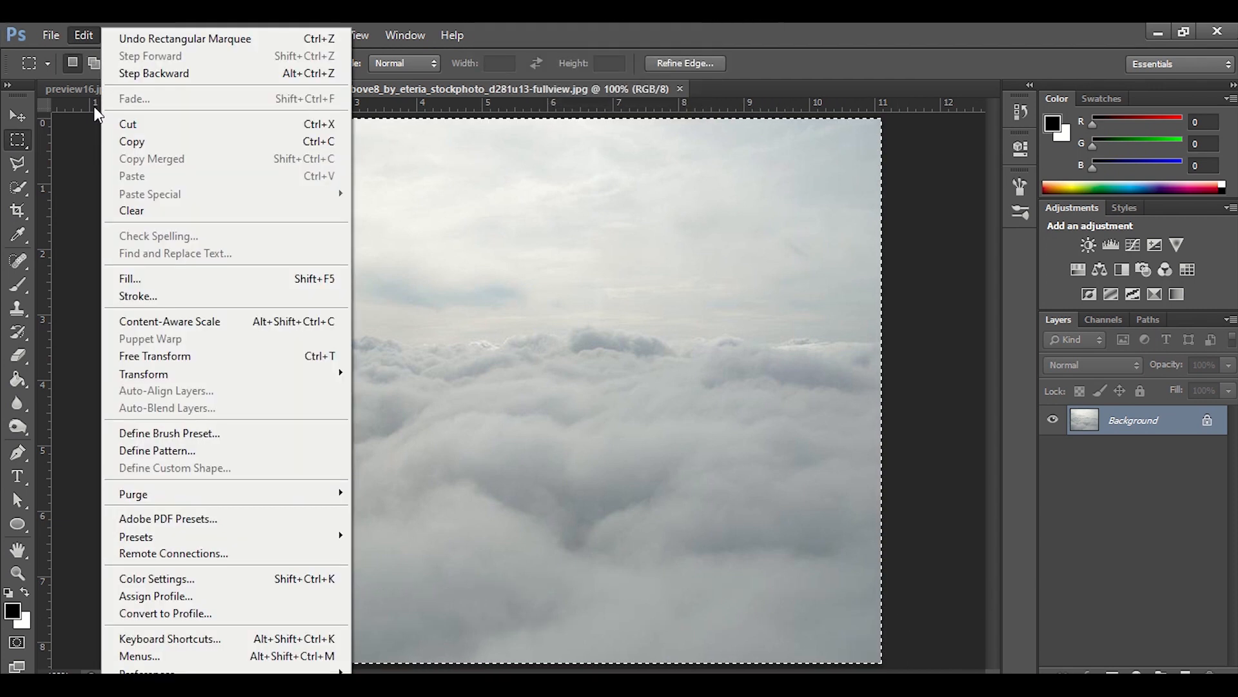
{"action": "left_click", "coordinate": [182, 141]}
{"action": "left_click", "coordinate": [88, 89]}
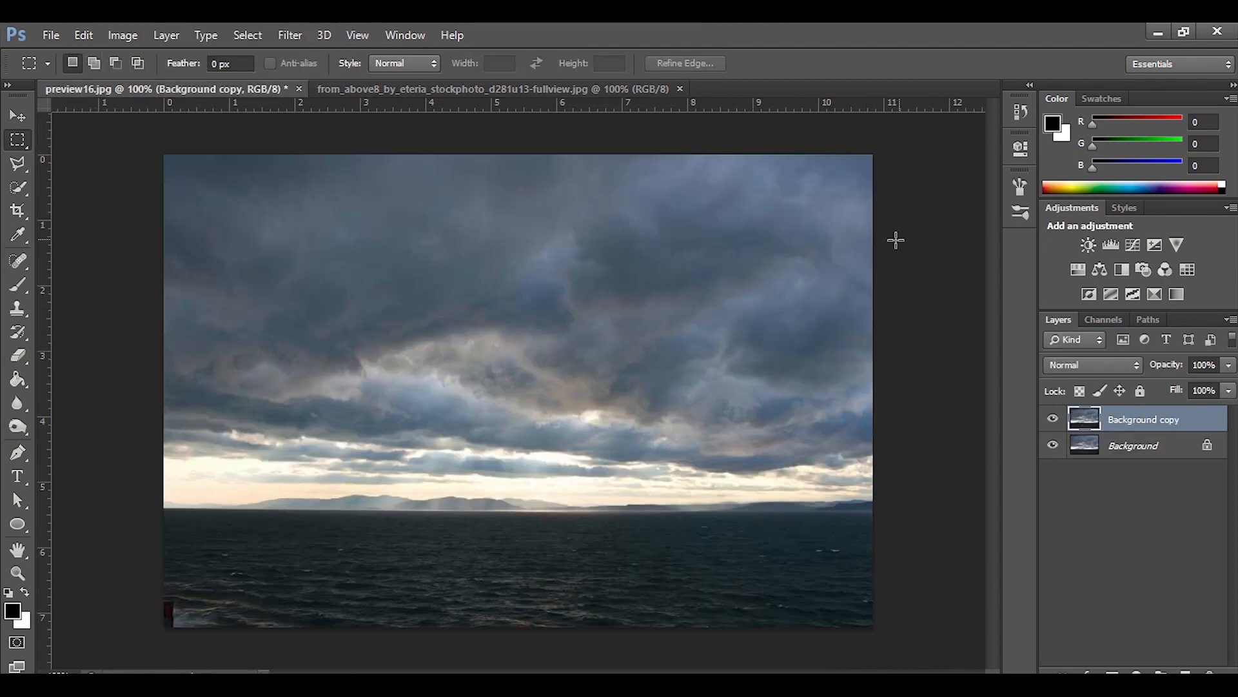
{"action": "key", "text": "ctrl+v"}
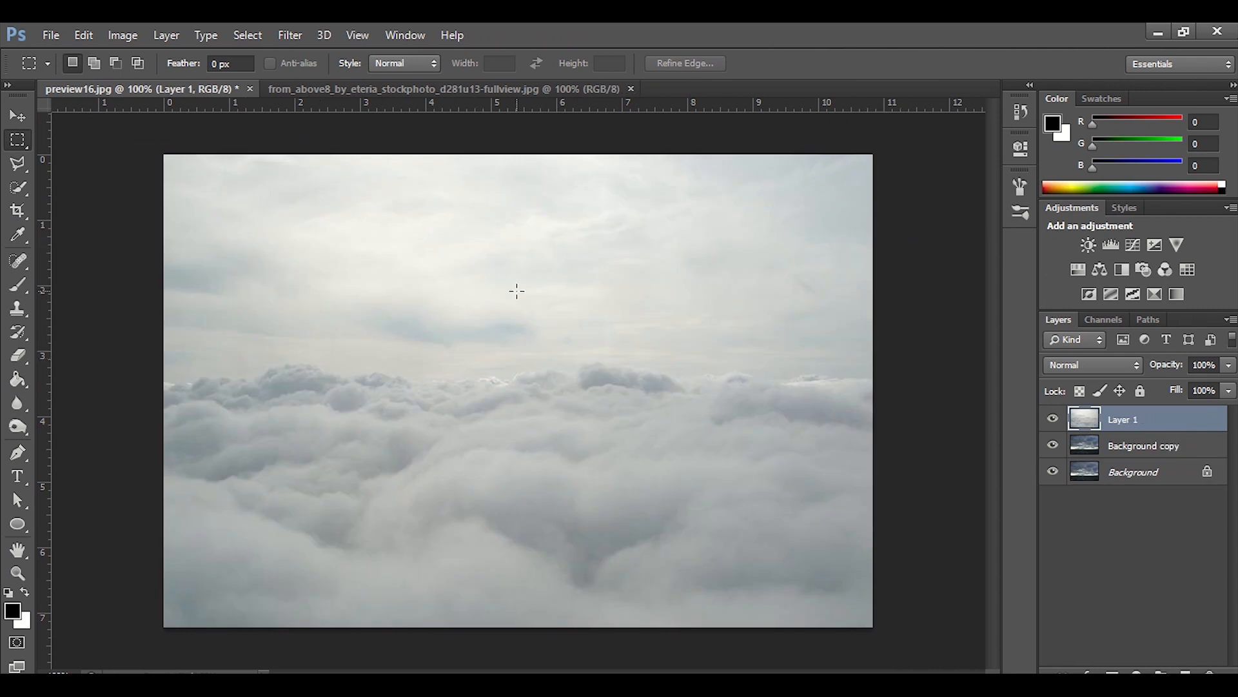
- Scale the pasted cloud layer to 97.50% width and 48.83% height, filling the lower part of the canvas across its full width
{"action": "key", "text": "ctrl+t"}
{"action": "left_click_drag", "start_coordinate": [162, 155], "coordinate": [292, 434]}
{"action": "left_click_drag", "start_coordinate": [717, 512], "coordinate": [587, 444]}
{"action": "left_click_drag", "start_coordinate": [760, 494], "coordinate": [873, 496]}
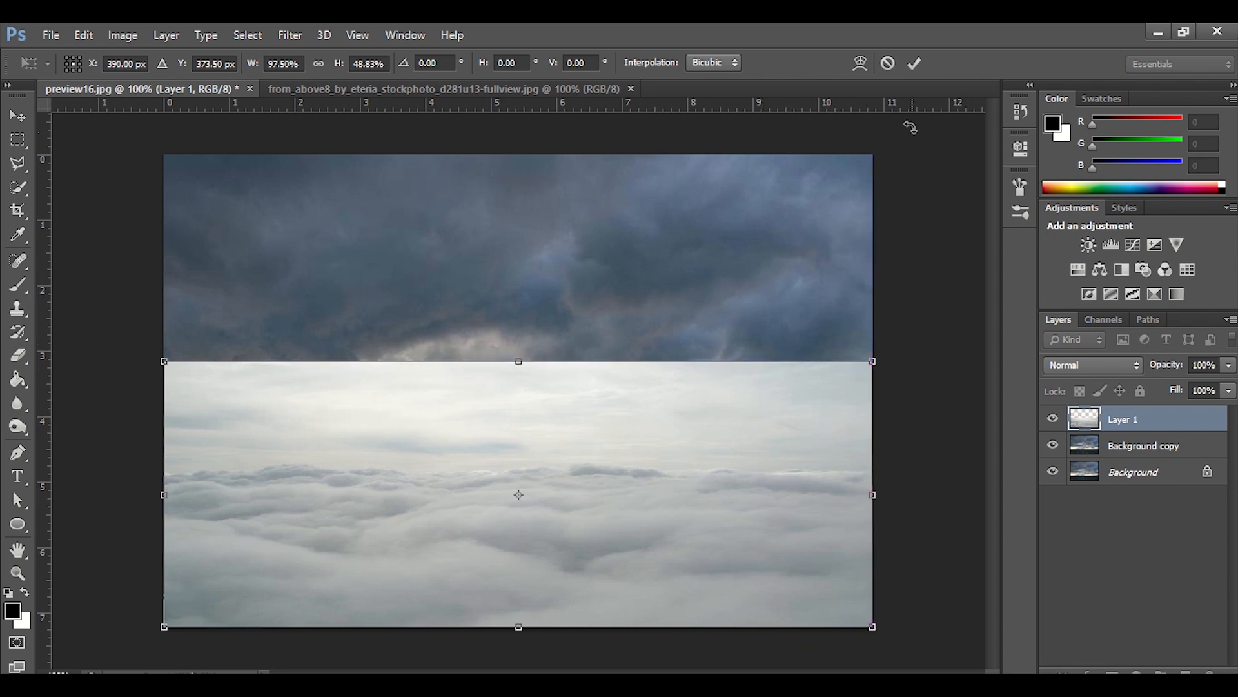
{"action": "left_click", "coordinate": [915, 62]}
- Squash the Background copy layer toward the canvas's upper edge, at 102.44% width and 62.69% height
{"action": "left_click", "coordinate": [1145, 459]}
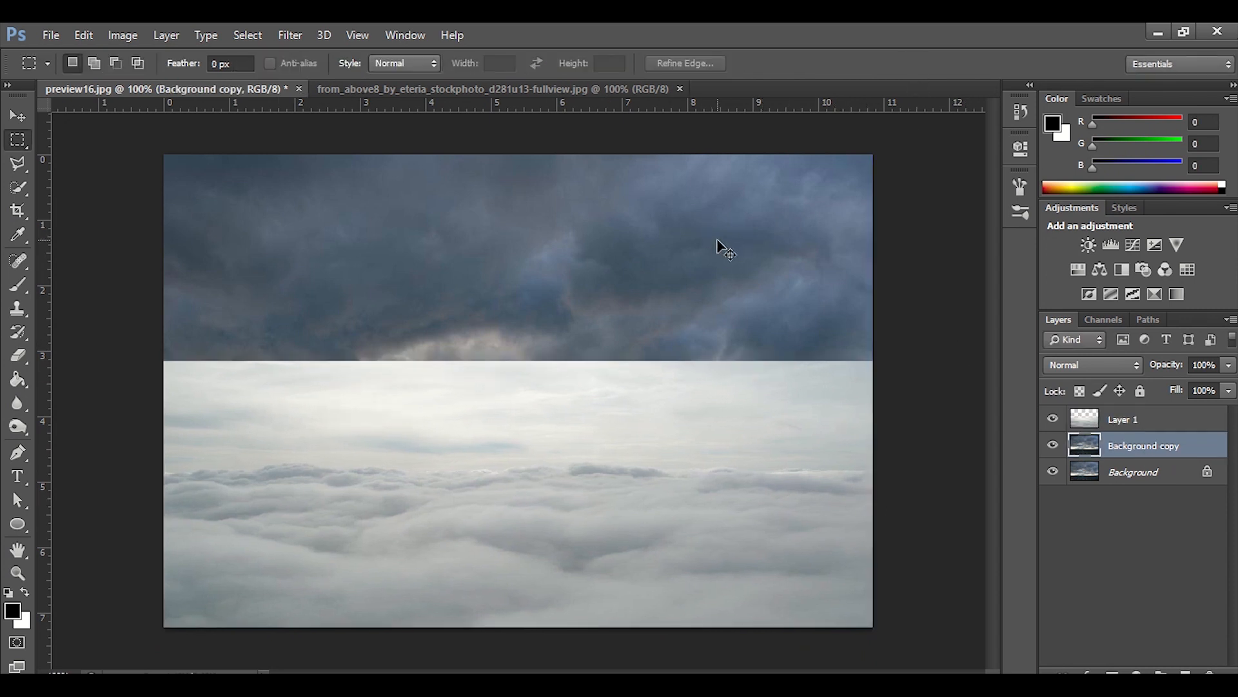
{"action": "key", "text": "ctrl+t"}
{"action": "left_click_drag", "start_coordinate": [166, 623], "coordinate": [147, 449]}
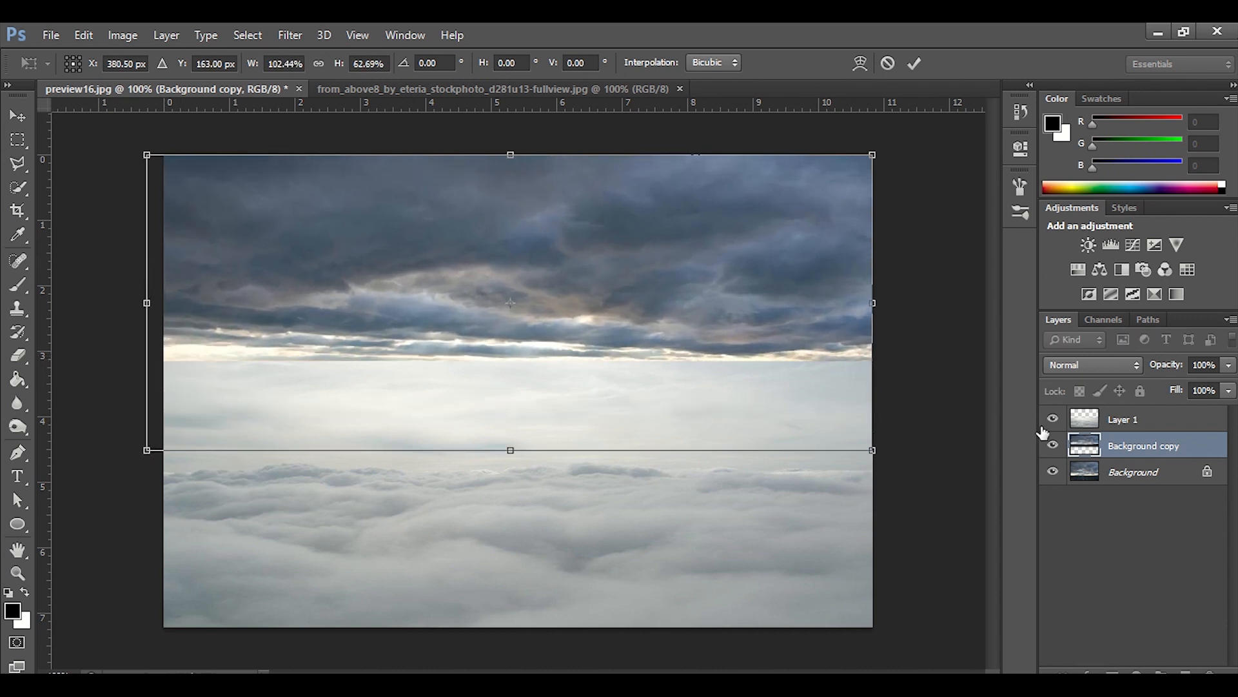
{"action": "left_click", "coordinate": [914, 63]}
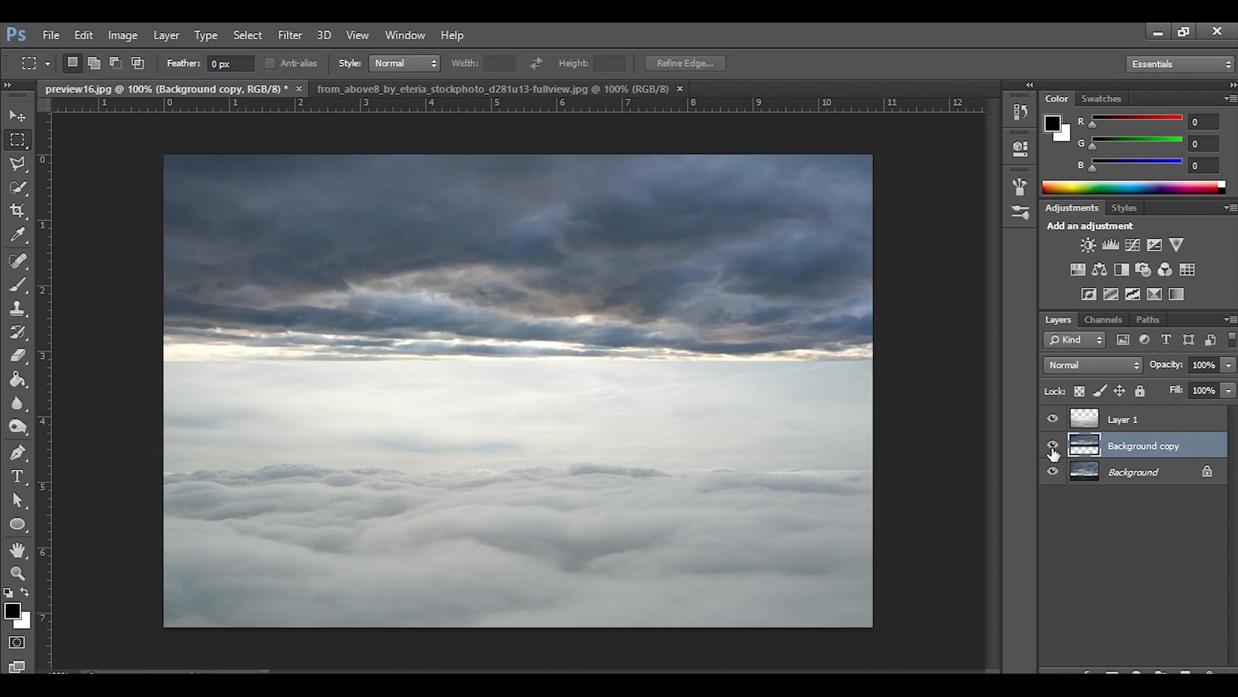
- Hide Layer 1 and Background, then fit the Background copy to the canvas width by scaling it to 97.62% wide and 100.31% high
{"action": "left_click", "coordinate": [1052, 419]}
{"action": "left_click", "coordinate": [1053, 471]}
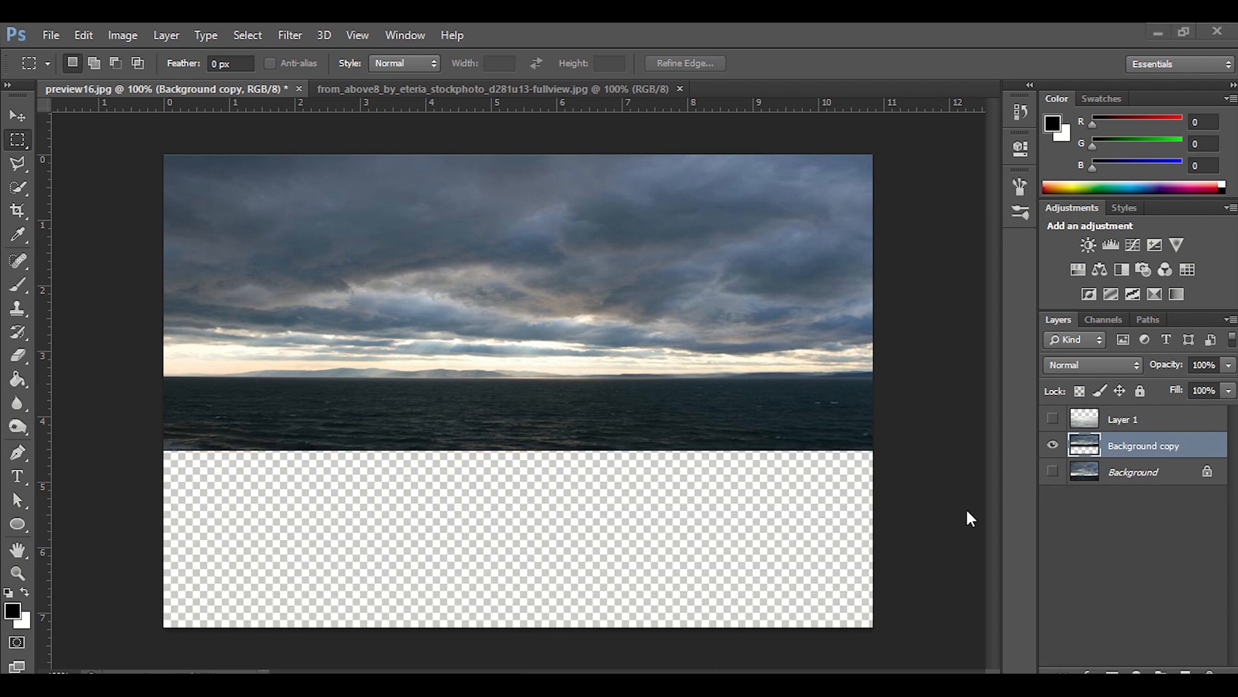
{"action": "key", "text": "ctrl+t"}
{"action": "left_click_drag", "start_coordinate": [147, 449], "coordinate": [161, 451]}
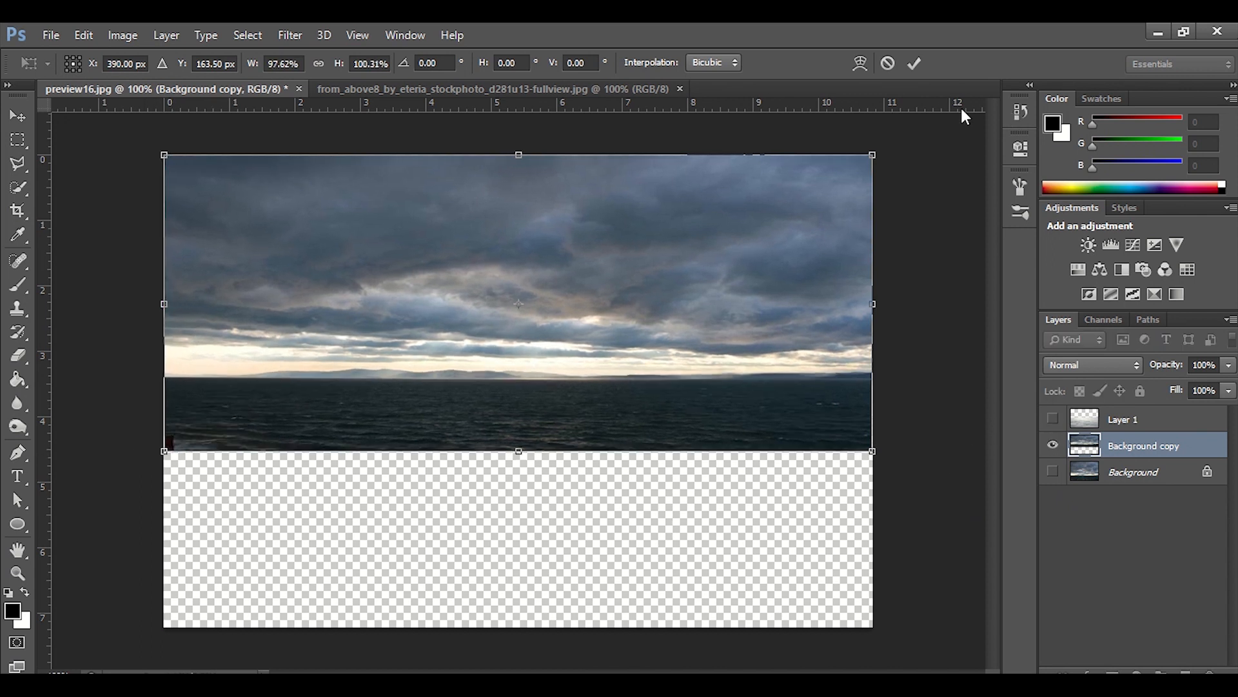
{"action": "left_click", "coordinate": [915, 63]}
- Make Layer 1 visible again and stretch its upper edge upward so the clouds reach higher over the stormy seascape
{"action": "left_click", "coordinate": [1053, 419]}
{"action": "left_click", "coordinate": [1053, 420]}
{"action": "left_click", "coordinate": [1053, 420]}
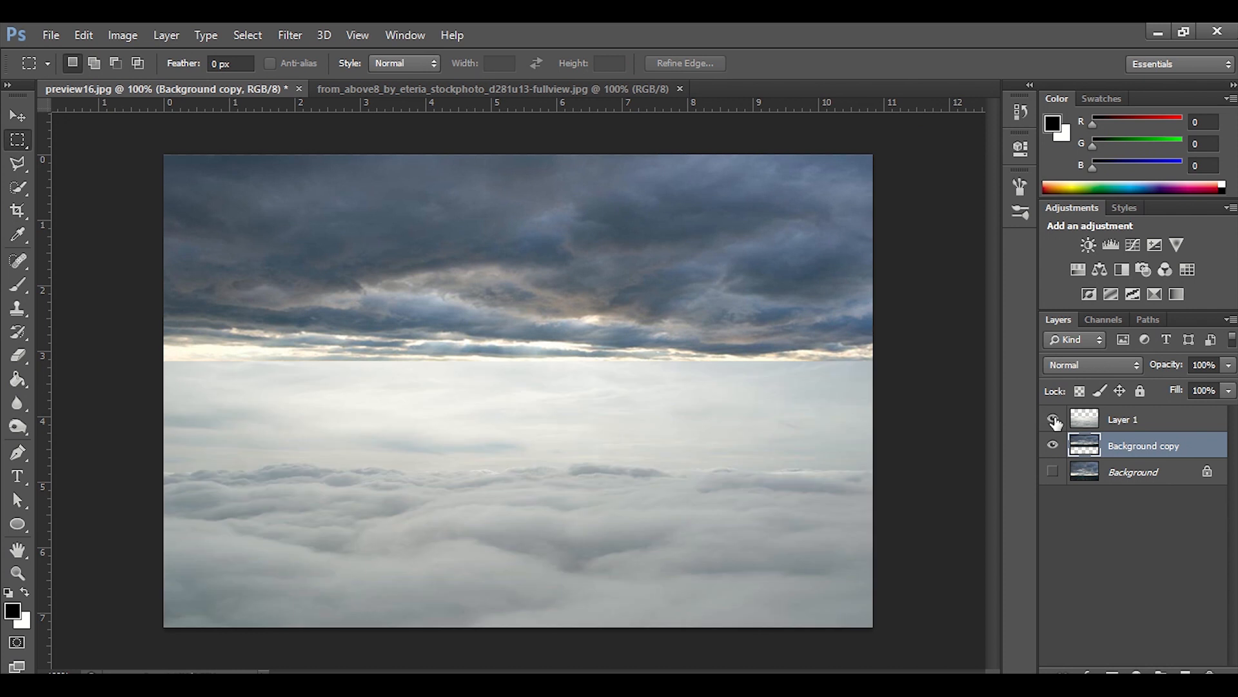
{"action": "left_click", "coordinate": [1053, 419]}
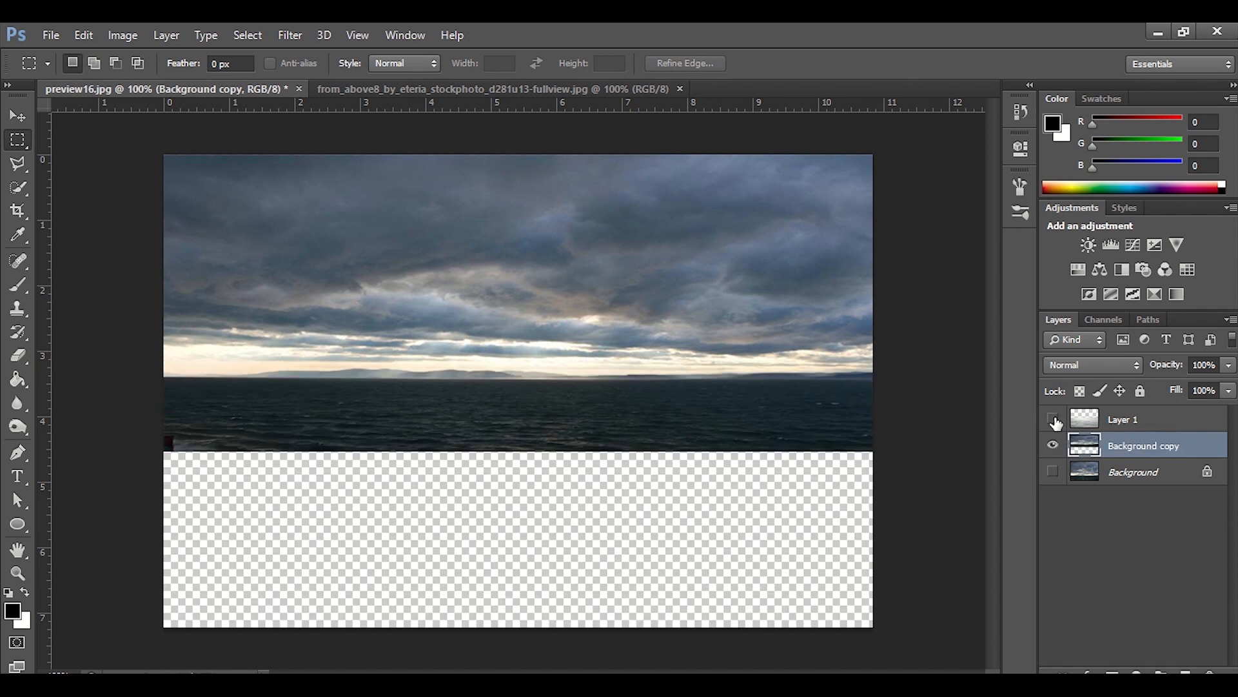
{"action": "left_click", "coordinate": [1053, 419]}
{"action": "left_click", "coordinate": [1136, 427]}
{"action": "key", "text": "ctrl+t"}
{"action": "left_click_drag", "start_coordinate": [164, 360], "coordinate": [153, 274]}
{"action": "left_click", "coordinate": [916, 63]}
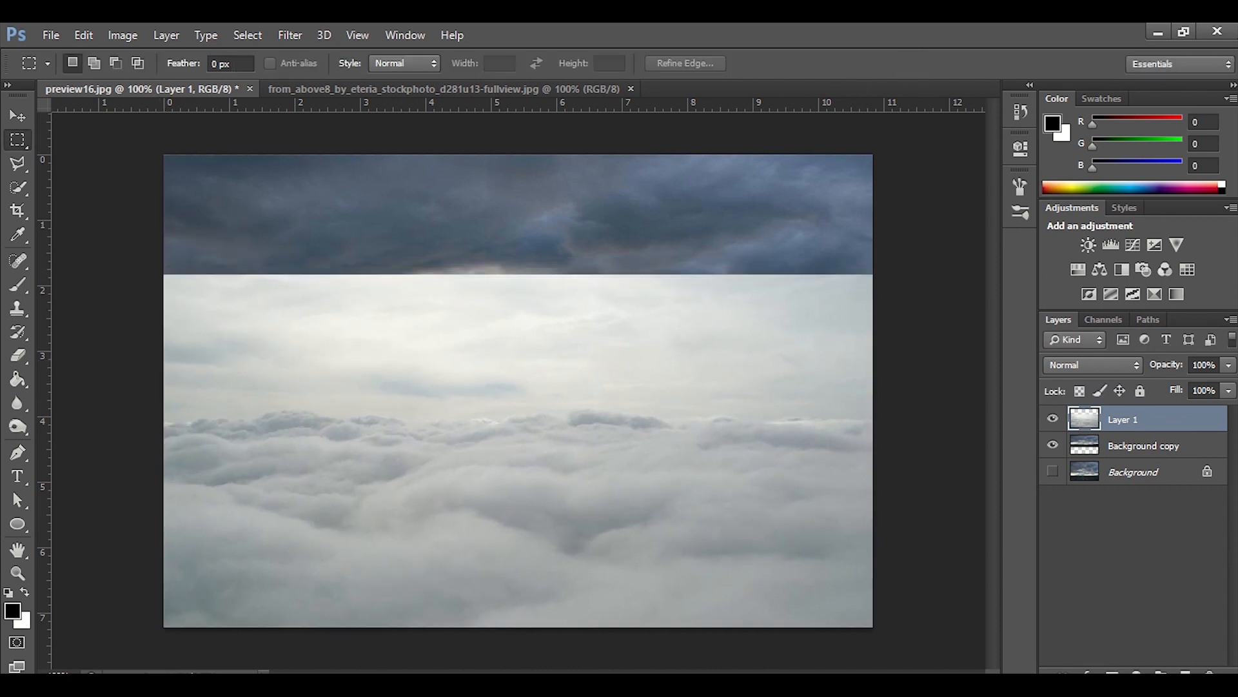
- Add a layer mask to Layer 1 and paint out the pale sky above its clouds with a 66 px black brush
{"action": "left_click", "coordinate": [1114, 673]}
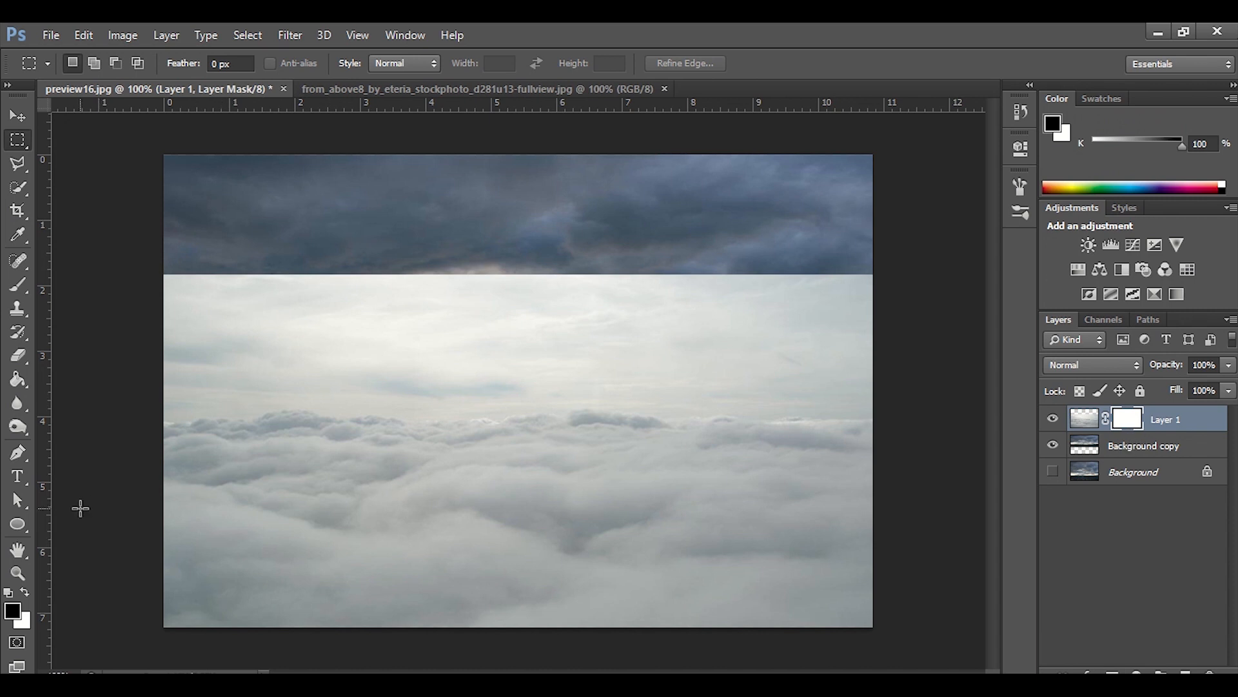
{"action": "left_click", "coordinate": [18, 284]}
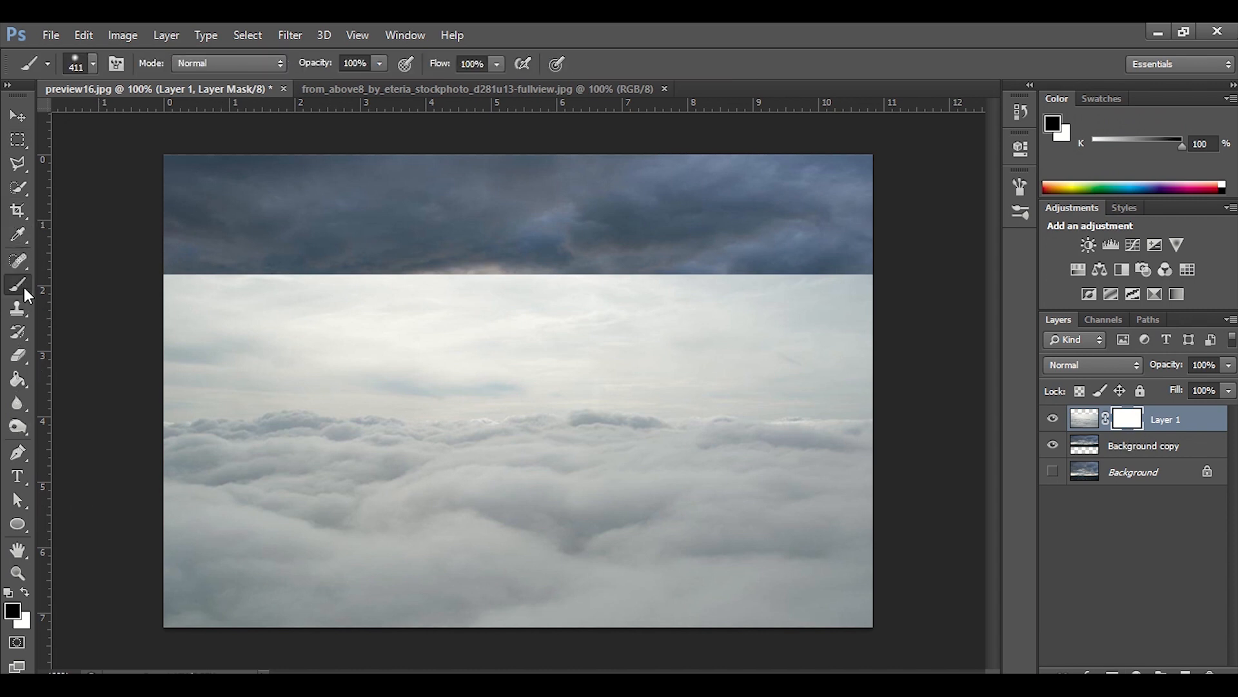
{"action": "left_click", "coordinate": [93, 63]}
{"action": "left_click_drag", "start_coordinate": [180, 120], "coordinate": [86, 122]}
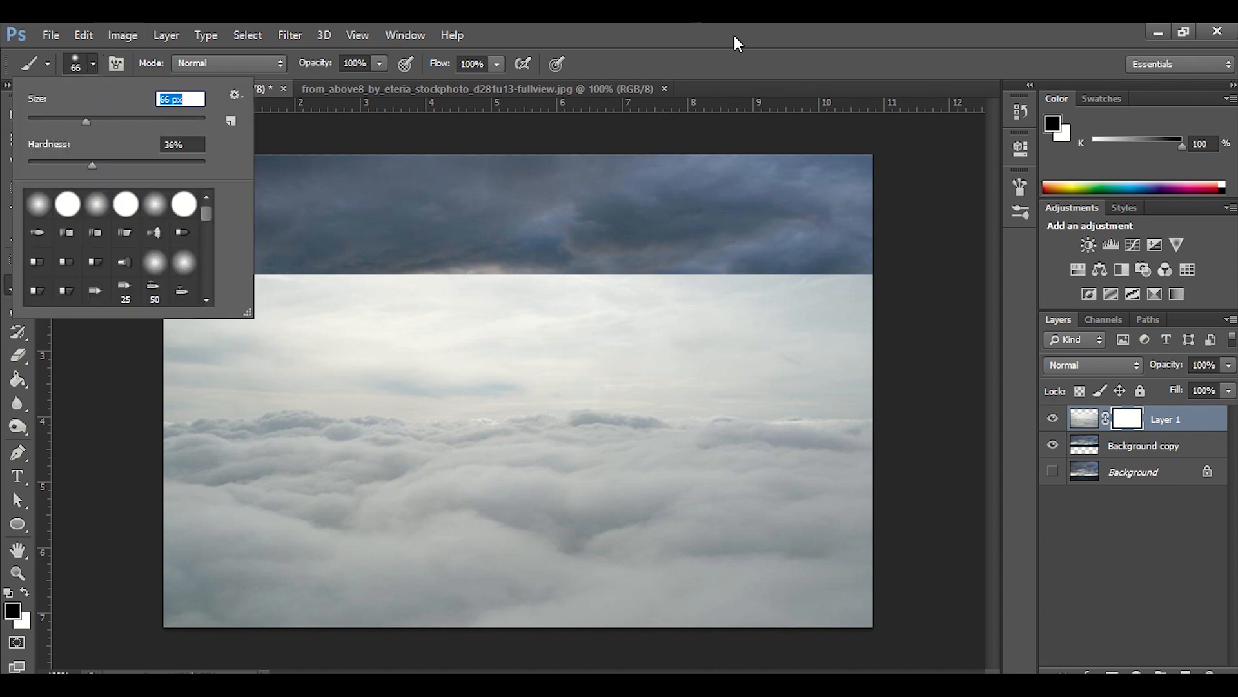
{"action": "key", "text": "Return"}
{"action": "mouse_move", "coordinate": [862, 290]}
{"action": "left_mouse_down"}
{"action": "mouse_move", "coordinate": [801, 297]}
{"action": "mouse_move", "coordinate": [762, 279]}
{"action": "mouse_move", "coordinate": [718, 290]}
{"action": "mouse_move", "coordinate": [495, 279]}
{"action": "mouse_move", "coordinate": [596, 295]}
{"action": "mouse_move", "coordinate": [398, 306]}
{"action": "mouse_move", "coordinate": [221, 265]}
{"action": "mouse_move", "coordinate": [178, 271]}
{"action": "mouse_move", "coordinate": [167, 309]}
{"action": "mouse_move", "coordinate": [180, 392]}
{"action": "mouse_move", "coordinate": [314, 352]}
{"action": "mouse_move", "coordinate": [397, 382]}
{"action": "mouse_move", "coordinate": [652, 347]}
{"action": "mouse_move", "coordinate": [847, 349]}
{"action": "mouse_move", "coordinate": [863, 372]}
{"action": "mouse_move", "coordinate": [789, 382]}
{"action": "mouse_move", "coordinate": [601, 365]}
{"action": "mouse_move", "coordinate": [504, 377]}
{"action": "mouse_move", "coordinate": [403, 368]}
{"action": "mouse_move", "coordinate": [186, 387]}
{"action": "left_mouse_up"}
{"action": "left_click_drag", "start_coordinate": [863, 378], "coordinate": [432, 379]}
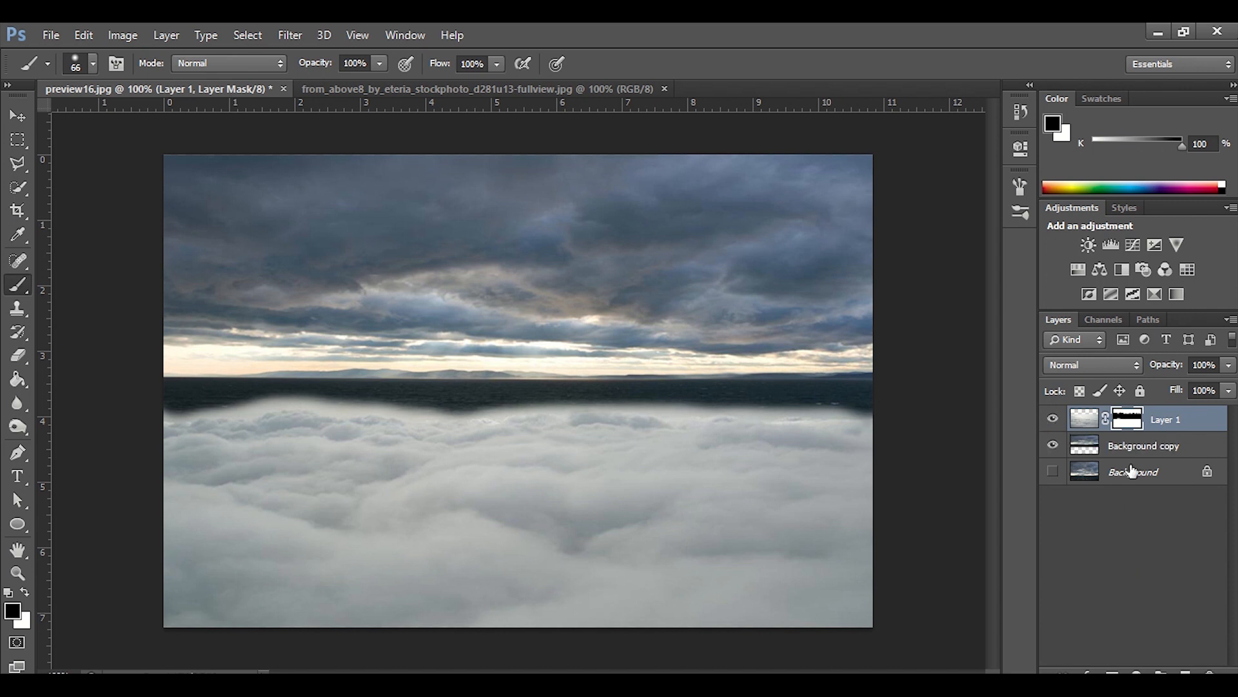
- Refine the mask along the upper edge of the clouds using a 27 px brush
{"action": "left_click", "coordinate": [95, 64]}
{"action": "left_click_drag", "start_coordinate": [82, 122], "coordinate": [50, 122]}
{"action": "left_click_drag", "start_coordinate": [256, 391], "coordinate": [877, 413]}
{"action": "left_click_drag", "start_coordinate": [297, 398], "coordinate": [166, 413]}
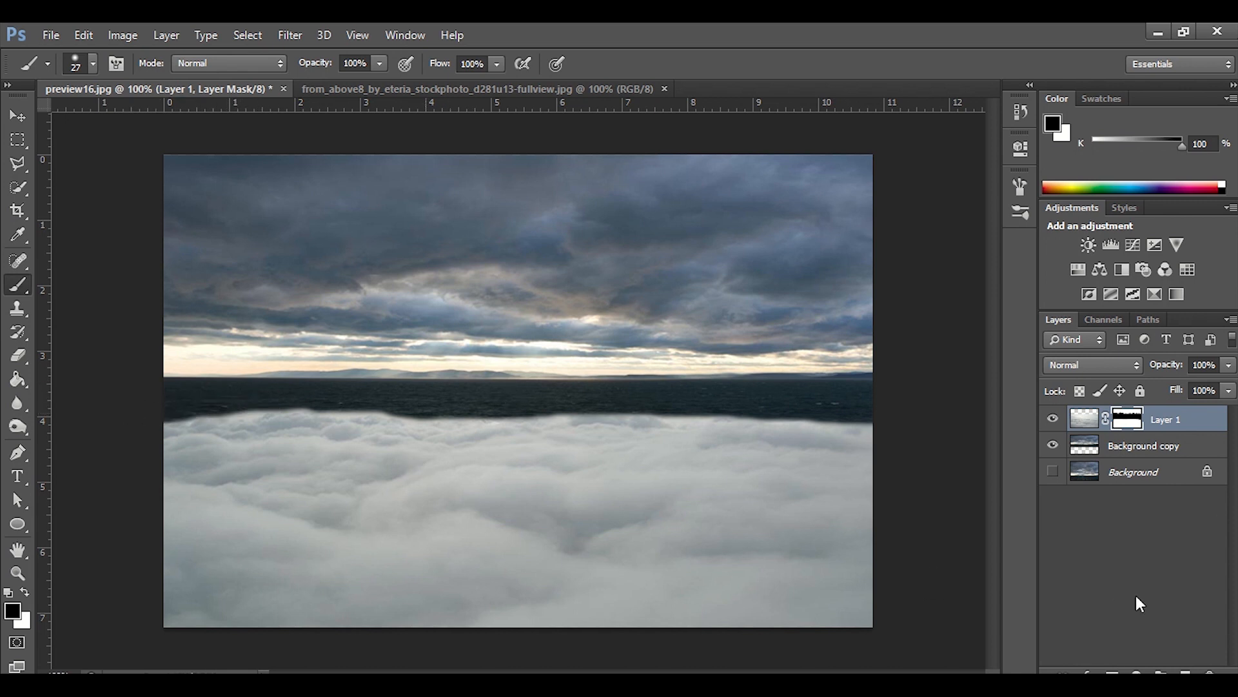
- Add a Curves adjustment layer, pull the RGB curve down to darken the scene, and switch to the Blue channel
{"action": "left_click", "coordinate": [1135, 667]}
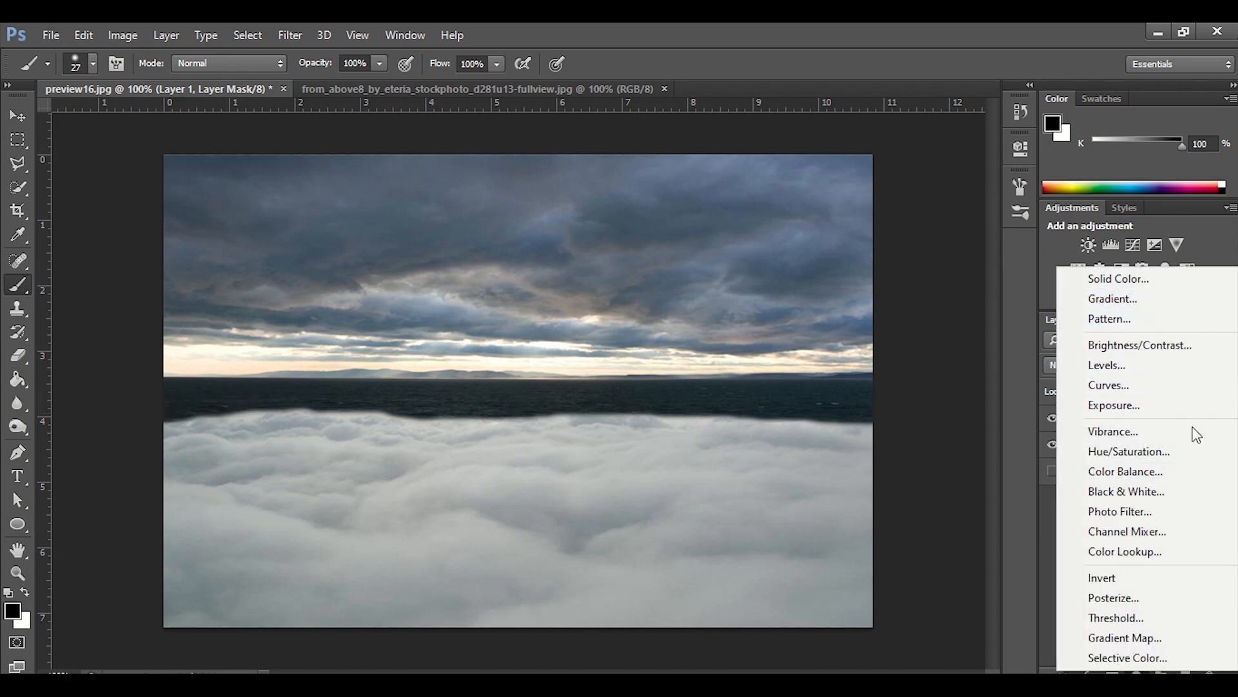
{"action": "left_click", "coordinate": [1158, 386]}
{"action": "left_click_drag", "start_coordinate": [948, 261], "coordinate": [956, 261]}
{"action": "mouse_move", "coordinate": [846, 380]}
{"action": "left_mouse_down"}
{"action": "mouse_move", "coordinate": [840, 370]}
{"action": "mouse_move", "coordinate": [854, 385]}
{"action": "left_mouse_up"}
{"action": "left_click", "coordinate": [907, 335]}
{"action": "left_click_drag", "start_coordinate": [958, 261], "coordinate": [961, 265]}
{"action": "left_click", "coordinate": [890, 217]}
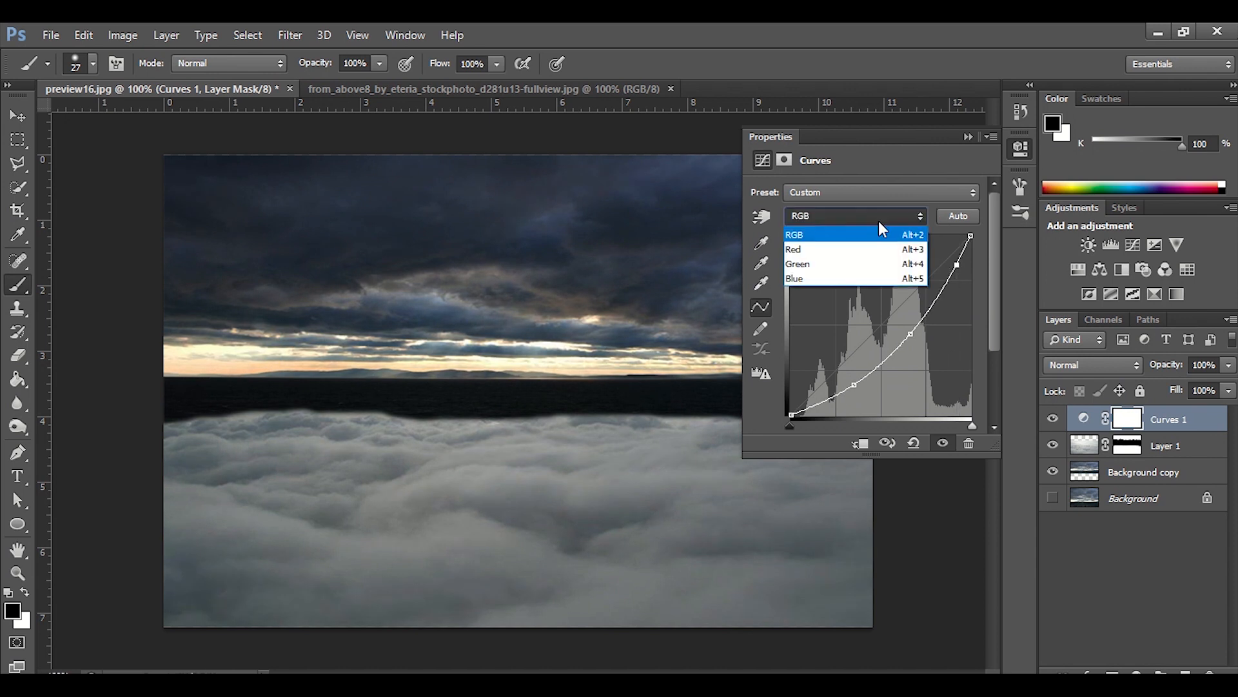
{"action": "left_click", "coordinate": [861, 278]}
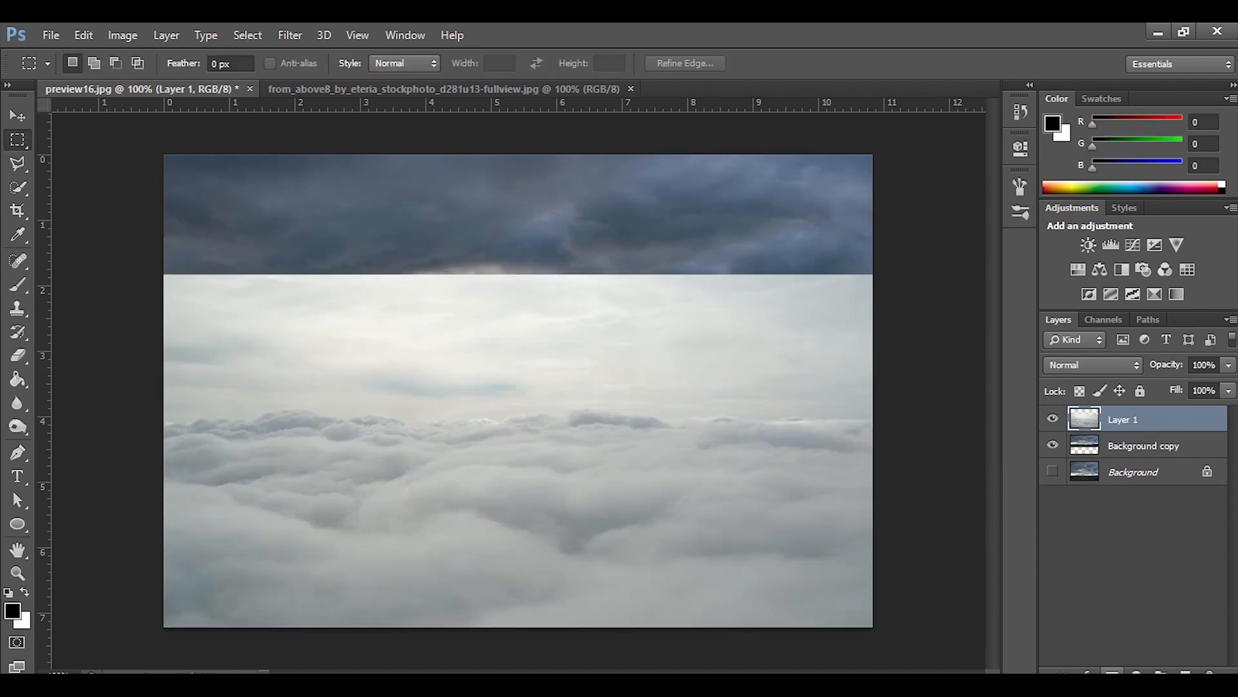
- Mask Layer 1 and brush away its bright sky with black at 66 px, revealing the storm clouds and sea behind
{"action": "left_click", "coordinate": [1113, 670]}
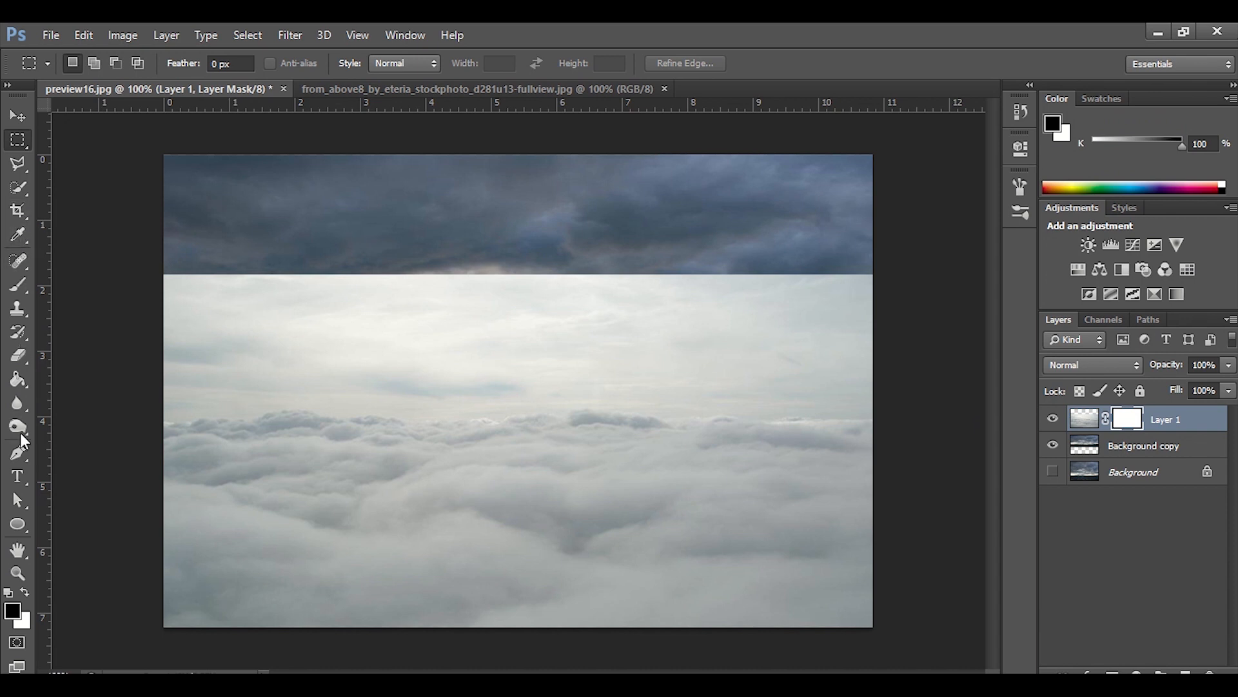
{"action": "left_click", "coordinate": [22, 285]}
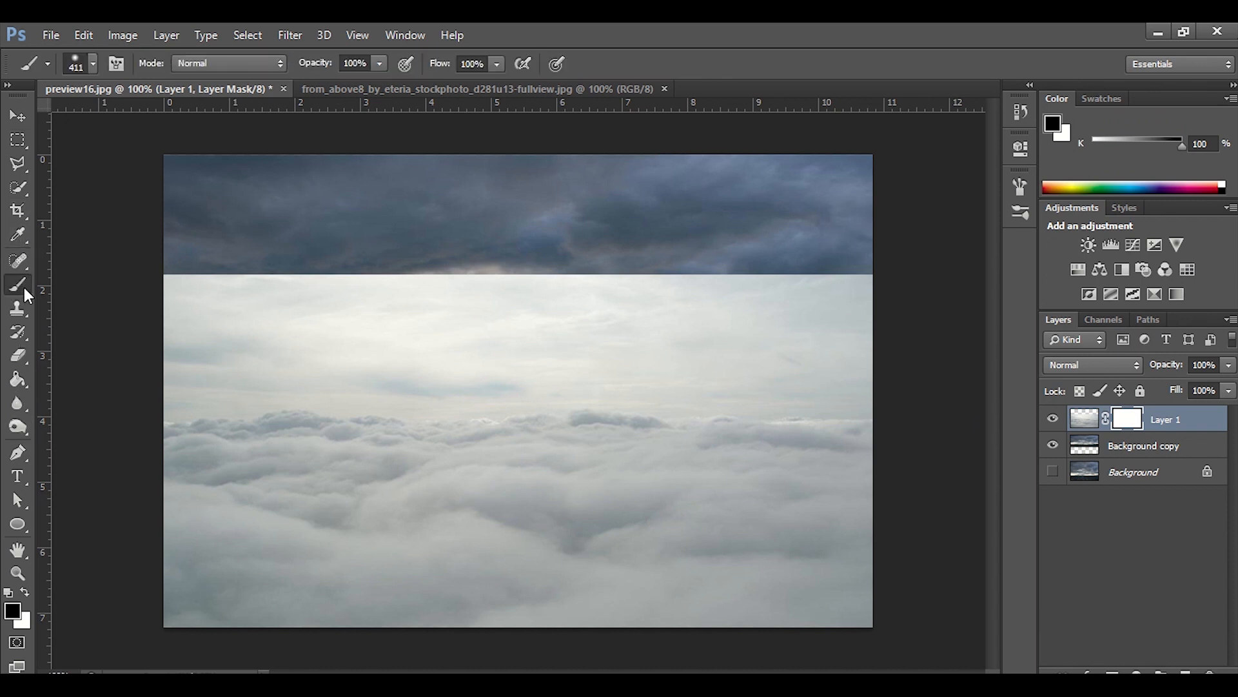
{"action": "right_click", "coordinate": [25, 288]}
{"action": "left_click", "coordinate": [93, 287]}
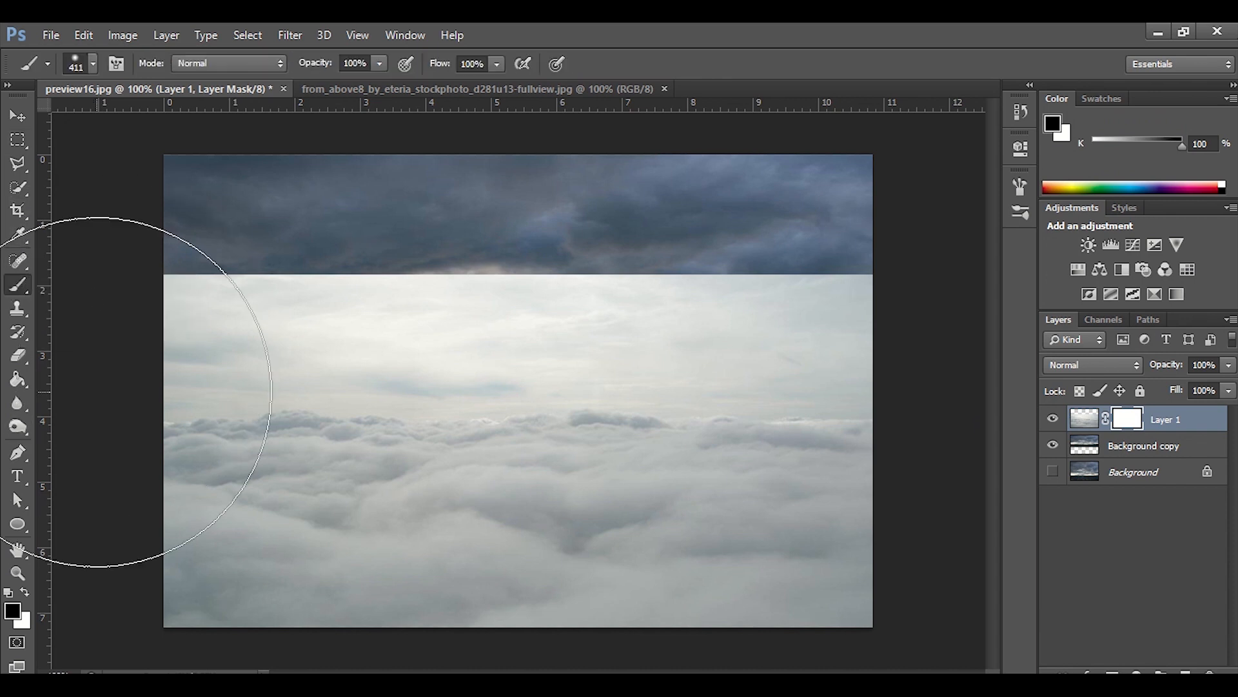
{"action": "left_click", "coordinate": [94, 63]}
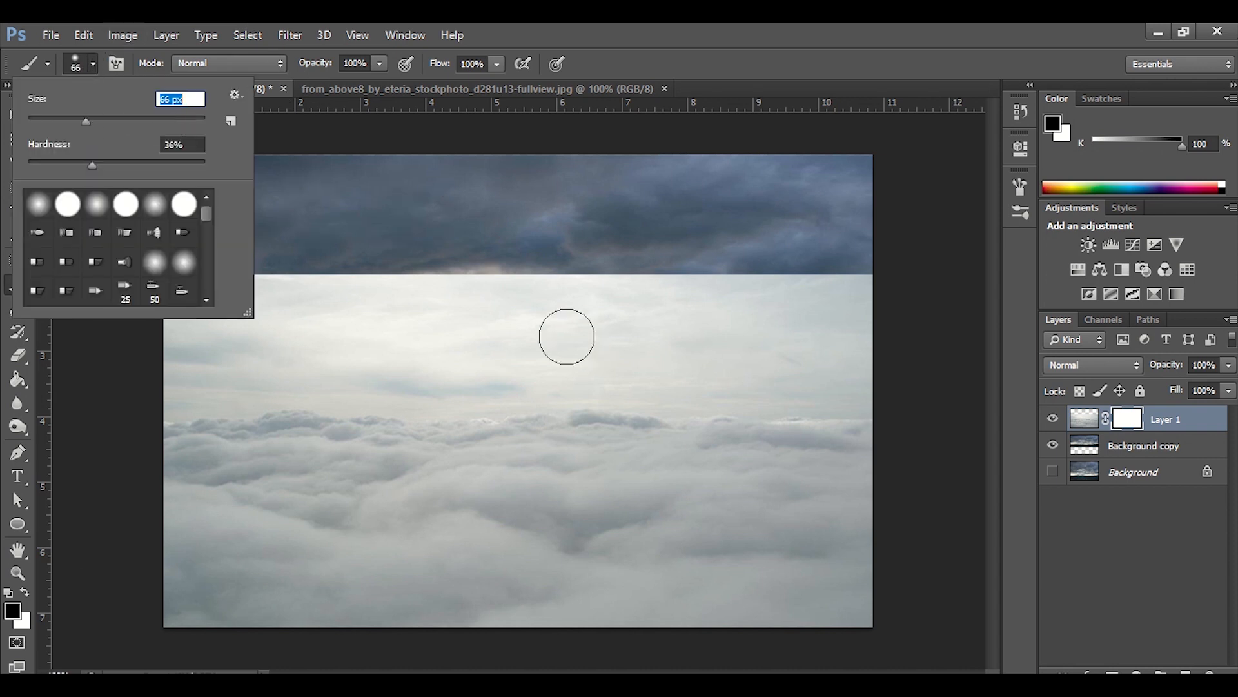
{"action": "left_click", "coordinate": [1025, 40]}
{"action": "mouse_move", "coordinate": [864, 295]}
{"action": "left_mouse_down"}
{"action": "mouse_move", "coordinate": [859, 346]}
{"action": "mouse_move", "coordinate": [852, 297]}
{"action": "mouse_move", "coordinate": [826, 293]}
{"action": "mouse_move", "coordinate": [832, 280]}
{"action": "mouse_move", "coordinate": [846, 283]}
{"action": "mouse_move", "coordinate": [801, 298]}
{"action": "mouse_move", "coordinate": [766, 285]}
{"action": "mouse_move", "coordinate": [637, 297]}
{"action": "mouse_move", "coordinate": [560, 287]}
{"action": "mouse_move", "coordinate": [439, 316]}
{"action": "mouse_move", "coordinate": [597, 296]}
{"action": "mouse_move", "coordinate": [524, 305]}
{"action": "mouse_move", "coordinate": [341, 269]}
{"action": "mouse_move", "coordinate": [295, 283]}
{"action": "mouse_move", "coordinate": [177, 270]}
{"action": "mouse_move", "coordinate": [179, 392]}
{"action": "mouse_move", "coordinate": [230, 311]}
{"action": "mouse_move", "coordinate": [212, 379]}
{"action": "mouse_move", "coordinate": [315, 357]}
{"action": "mouse_move", "coordinate": [396, 381]}
{"action": "mouse_move", "coordinate": [716, 344]}
{"action": "mouse_move", "coordinate": [849, 349]}
{"action": "mouse_move", "coordinate": [844, 378]}
{"action": "mouse_move", "coordinate": [603, 365]}
{"action": "mouse_move", "coordinate": [181, 385]}
{"action": "mouse_move", "coordinate": [861, 356]}
{"action": "mouse_move", "coordinate": [869, 386]}
{"action": "mouse_move", "coordinate": [451, 386]}
{"action": "left_mouse_up"}
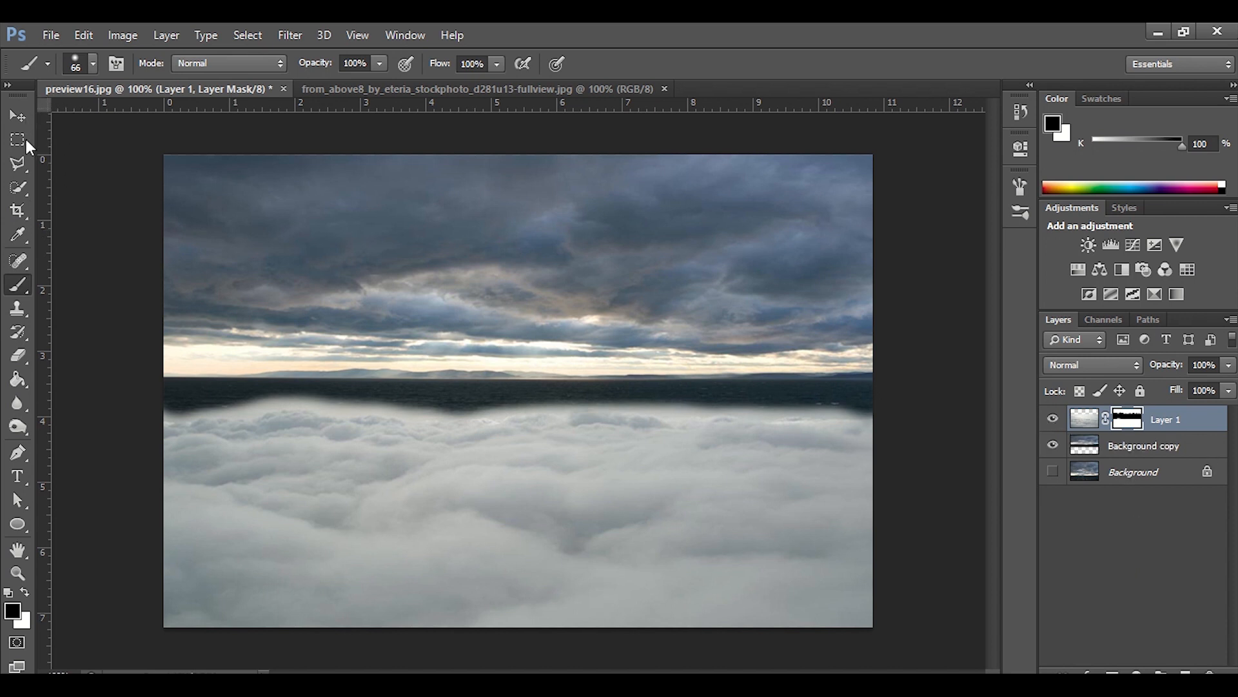
- Reduce the brush to 27 px and clean up the mask along the cloud bank's upper edge
{"action": "left_click", "coordinate": [67, 66]}
{"action": "left_click_drag", "start_coordinate": [106, 118], "coordinate": [50, 123]}
{"action": "left_click_drag", "start_coordinate": [254, 391], "coordinate": [865, 413]}
{"action": "left_click_drag", "start_coordinate": [318, 408], "coordinate": [154, 411]}
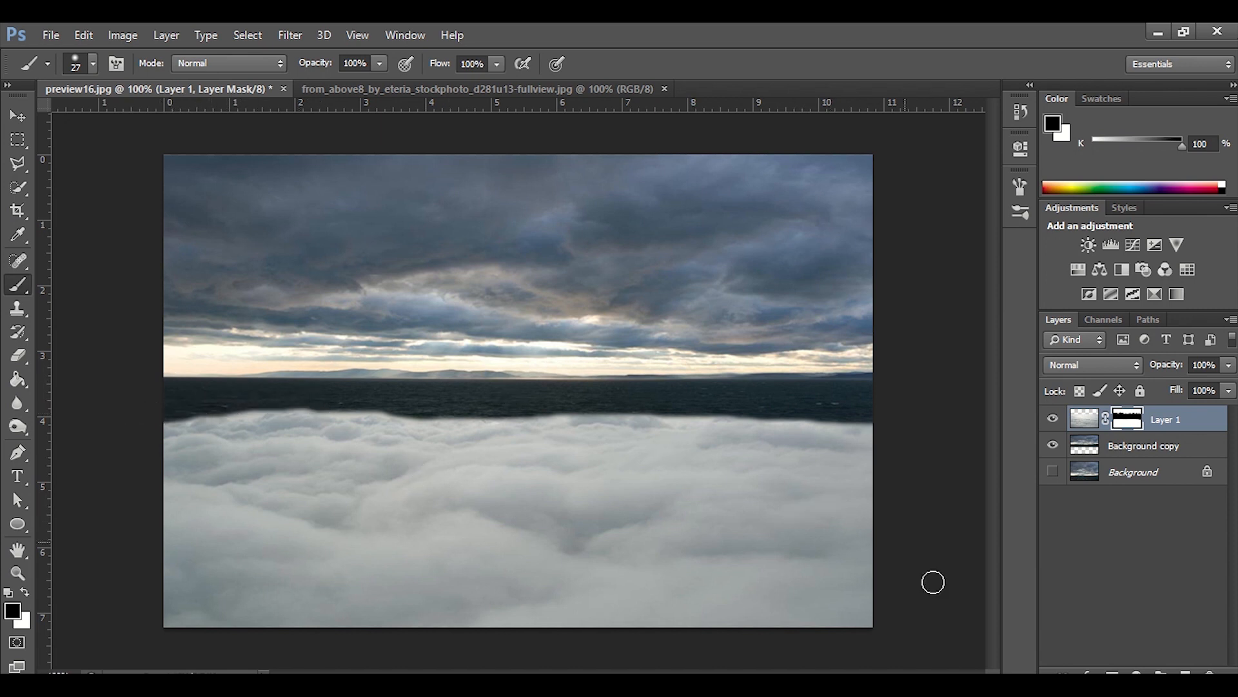
- Add a Curves adjustment layer above Layer 1 and bend the RGB curve downward with three points to darken the scene
{"action": "left_click", "coordinate": [1137, 672]}
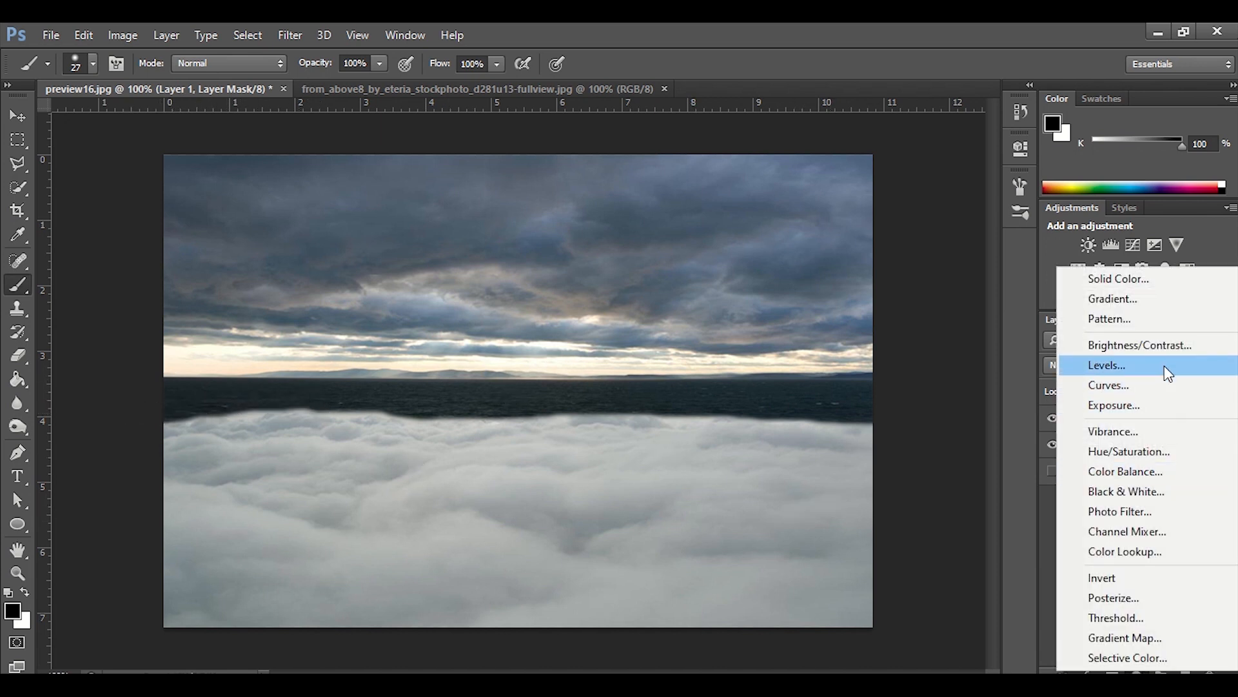
{"action": "left_click", "coordinate": [1110, 385]}
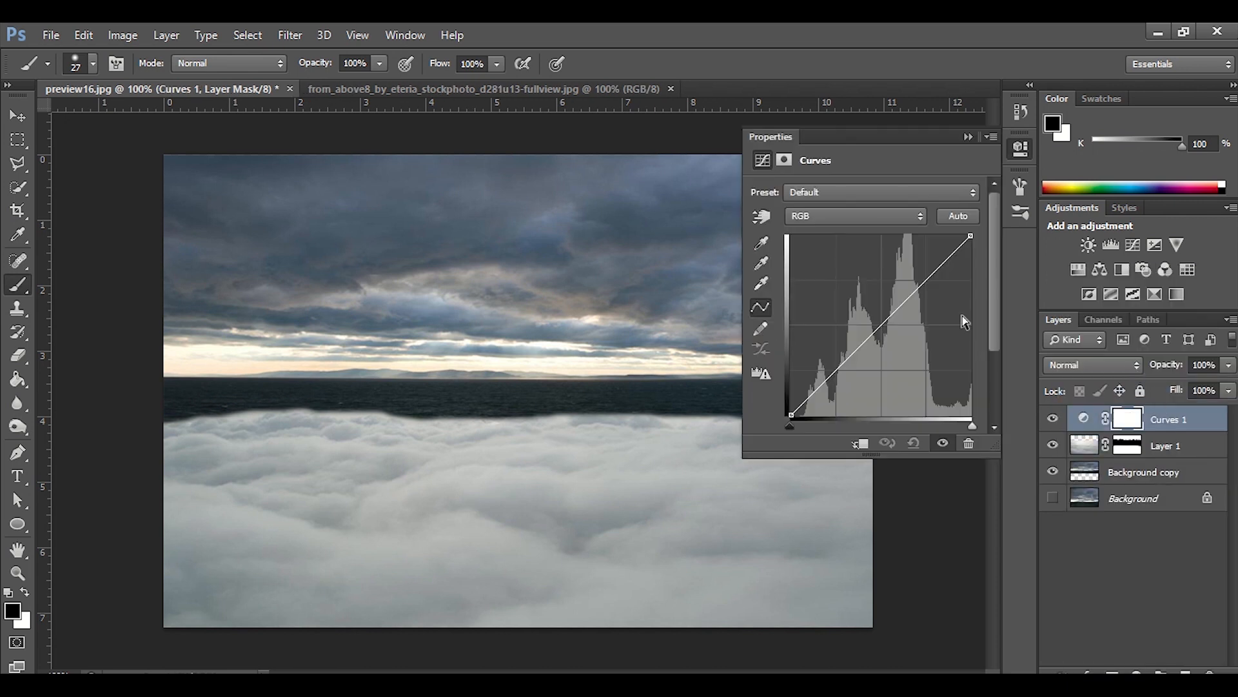
{"action": "left_click_drag", "start_coordinate": [949, 260], "coordinate": [956, 261]}
{"action": "left_click_drag", "start_coordinate": [847, 378], "coordinate": [854, 385]}
{"action": "left_click_drag", "start_coordinate": [908, 332], "coordinate": [911, 333]}
{"action": "left_click_drag", "start_coordinate": [960, 261], "coordinate": [957, 266]}
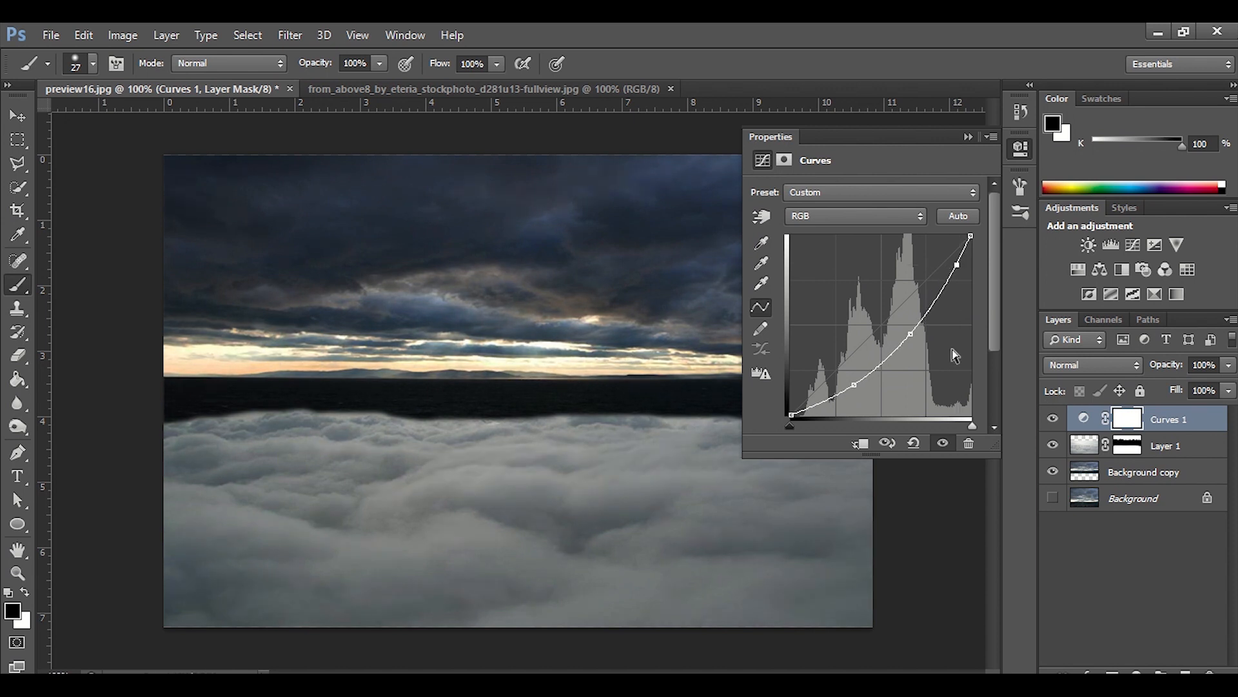
- In the Blue channel curve, raise the highlights and lower the shadows slightly to cool the scene's bright tones
{"action": "left_click", "coordinate": [888, 222]}
{"action": "left_click", "coordinate": [865, 278]}
{"action": "left_click_drag", "start_coordinate": [945, 248], "coordinate": [949, 249]}
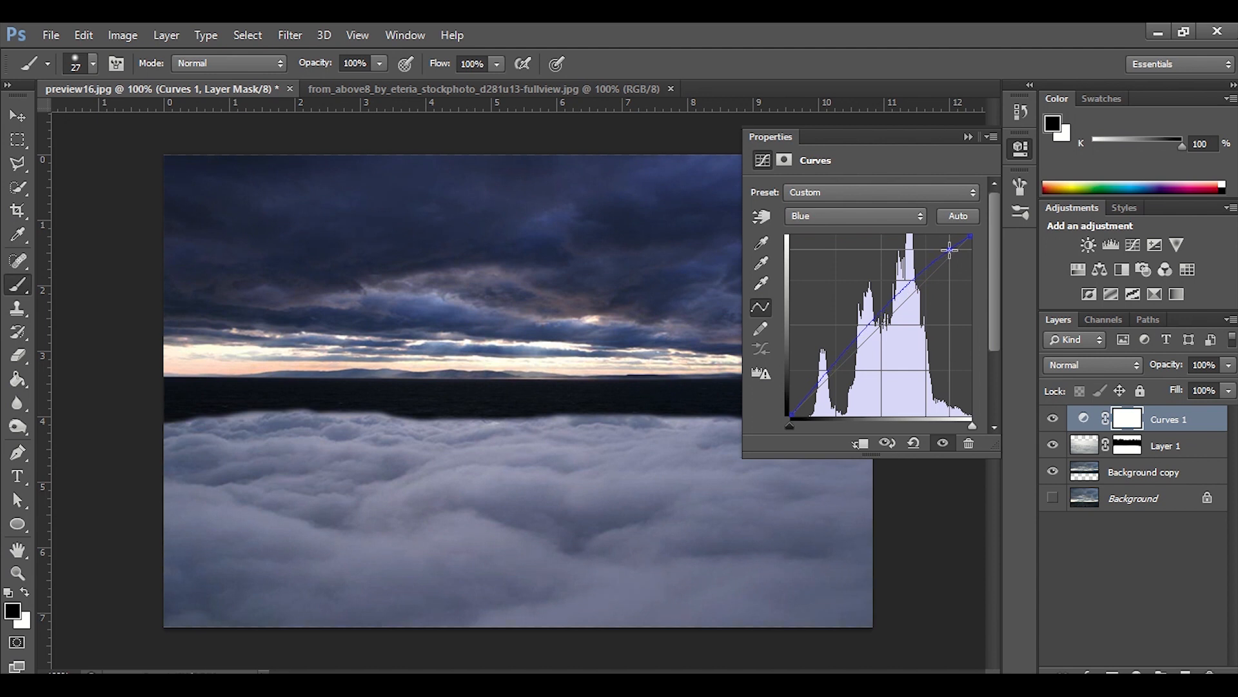
{"action": "left_click_drag", "start_coordinate": [838, 365], "coordinate": [851, 364]}
{"action": "left_click", "coordinate": [1020, 148]}
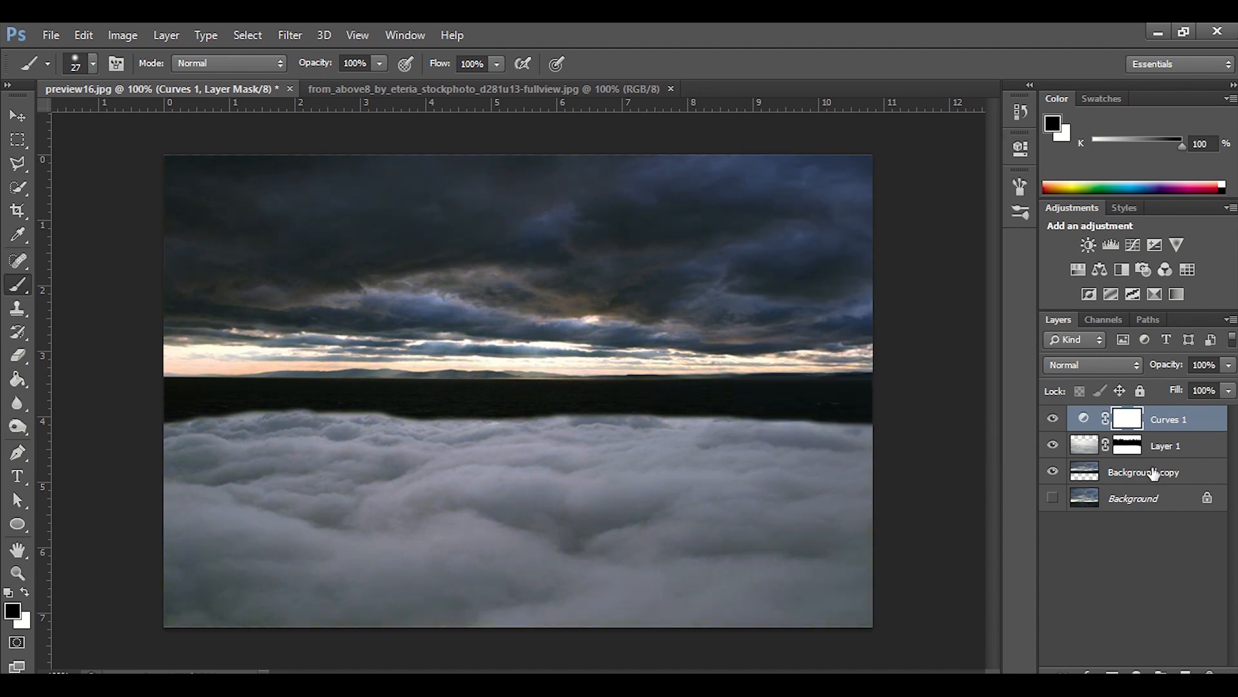
- Reopen the Curves 1 adjustment and lower the RGB curve's midtone point slightly
{"action": "left_click", "coordinate": [1191, 452]}
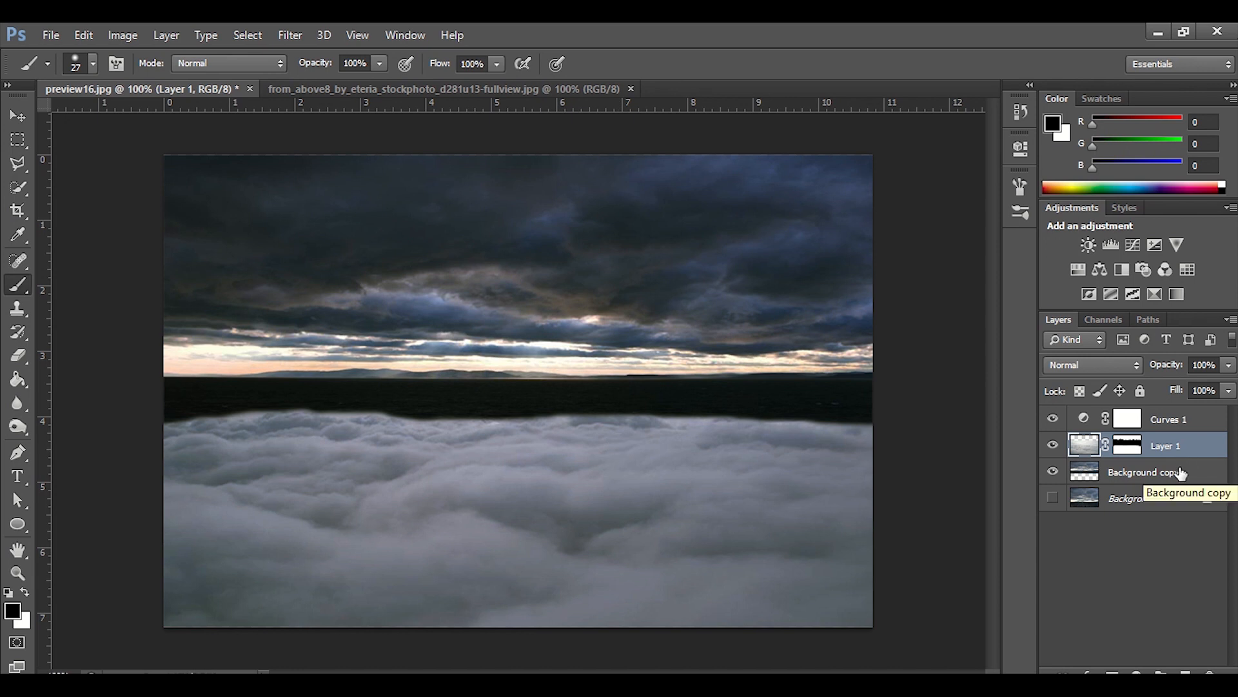
{"action": "left_click", "coordinate": [1143, 421]}
{"action": "double_click", "coordinate": [1093, 422]}
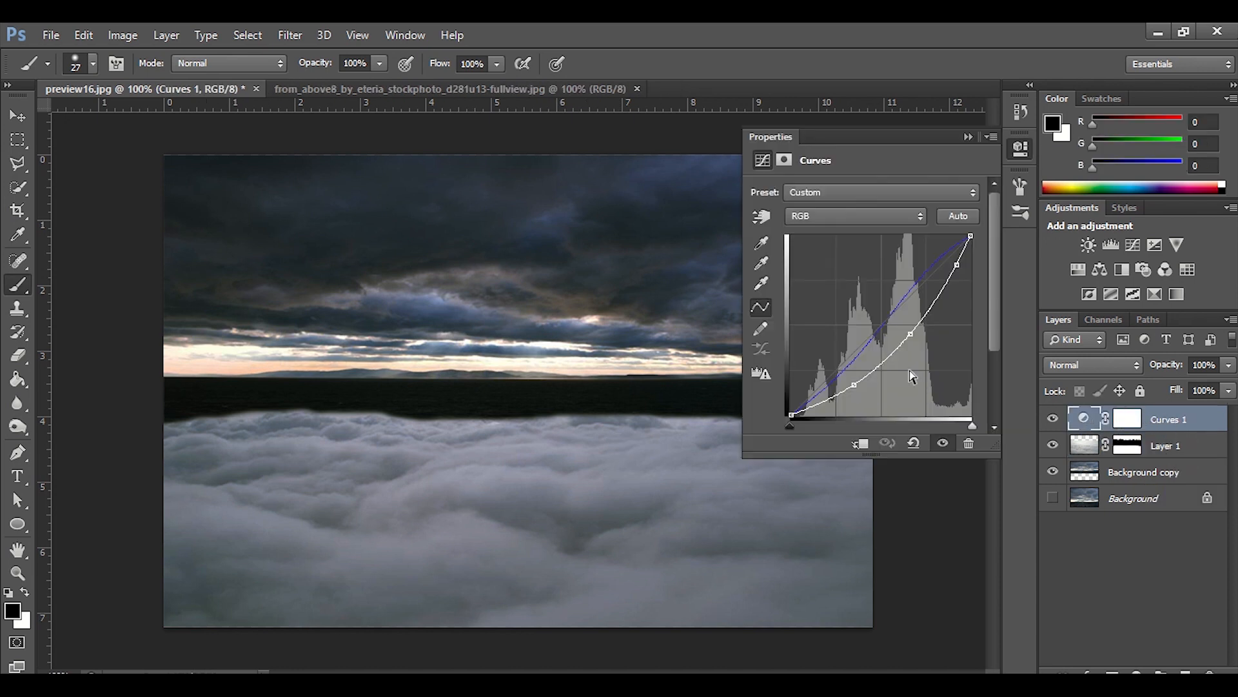
{"action": "left_click_drag", "start_coordinate": [910, 335], "coordinate": [914, 337]}
{"action": "left_click", "coordinate": [968, 137]}
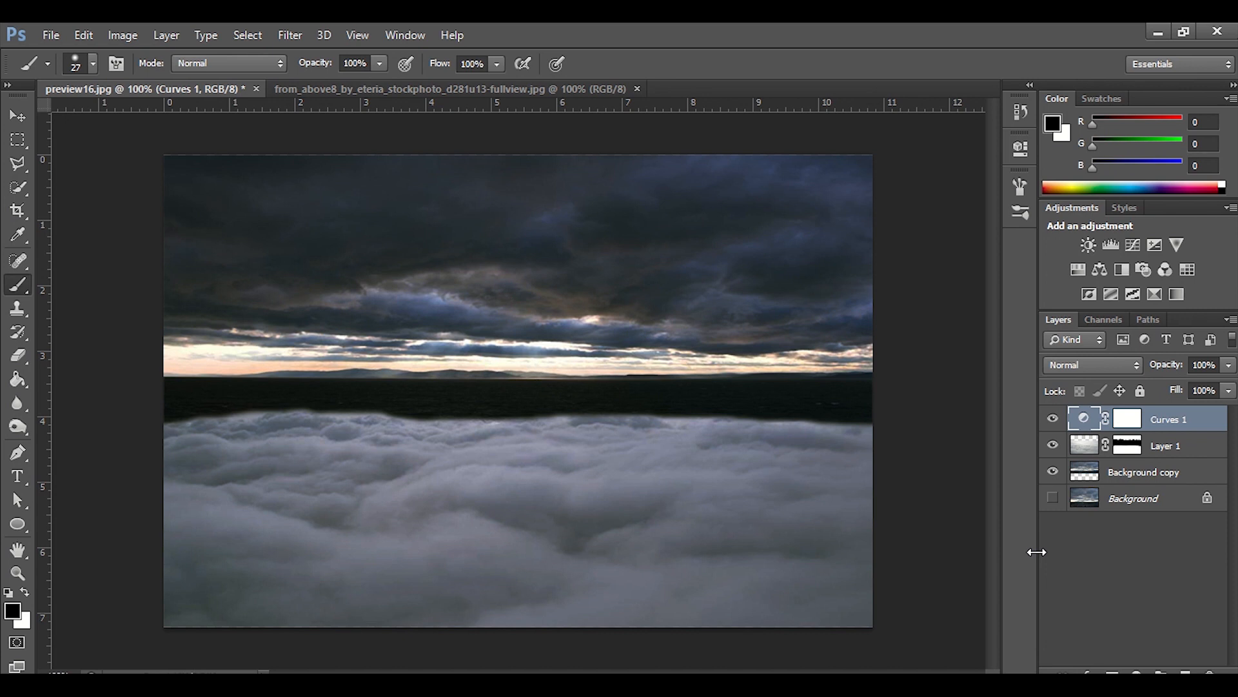
- Open another image file for the composite
{"action": "left_click", "coordinate": [51, 35]}
{"action": "left_click", "coordinate": [103, 73]}
{"action": "double_click", "coordinate": [623, 259]}
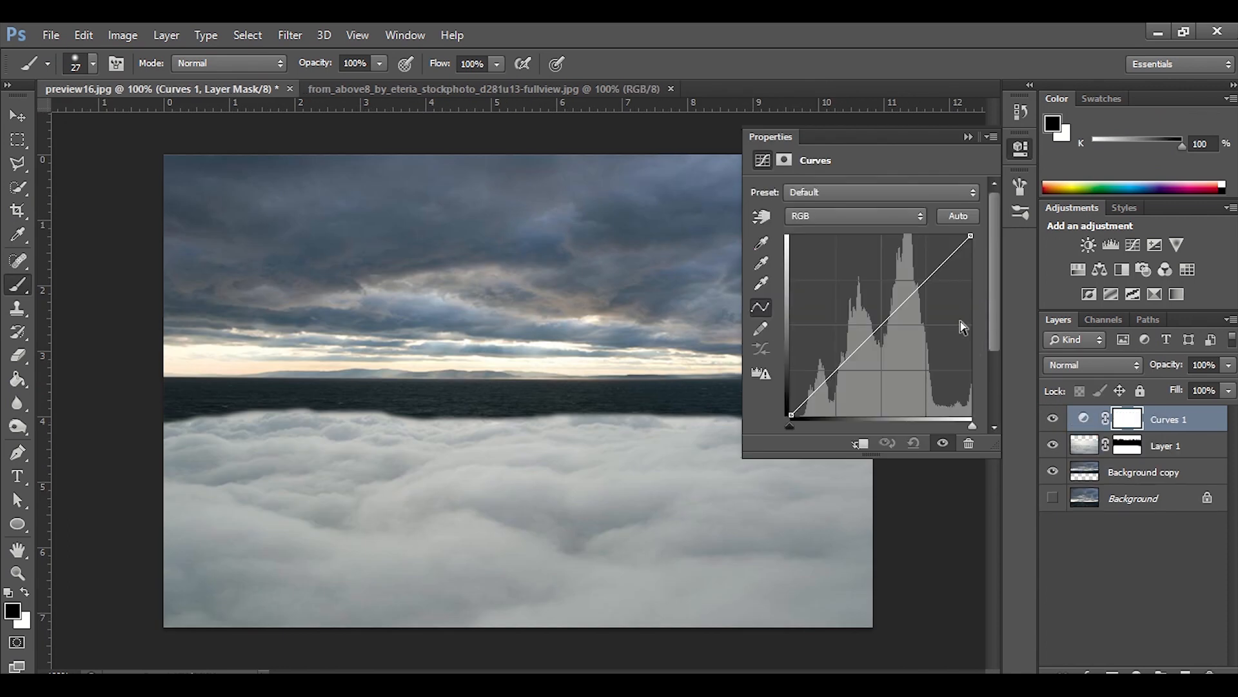
- Bend the Curves 1 RGB curve downward with highlight, midtone and shadow points to darken the whole scene
{"action": "mouse_move", "coordinate": [948, 260]}
{"action": "left_mouse_down"}
{"action": "mouse_move", "coordinate": [960, 273]}
{"action": "mouse_move", "coordinate": [956, 261]}
{"action": "left_mouse_up"}
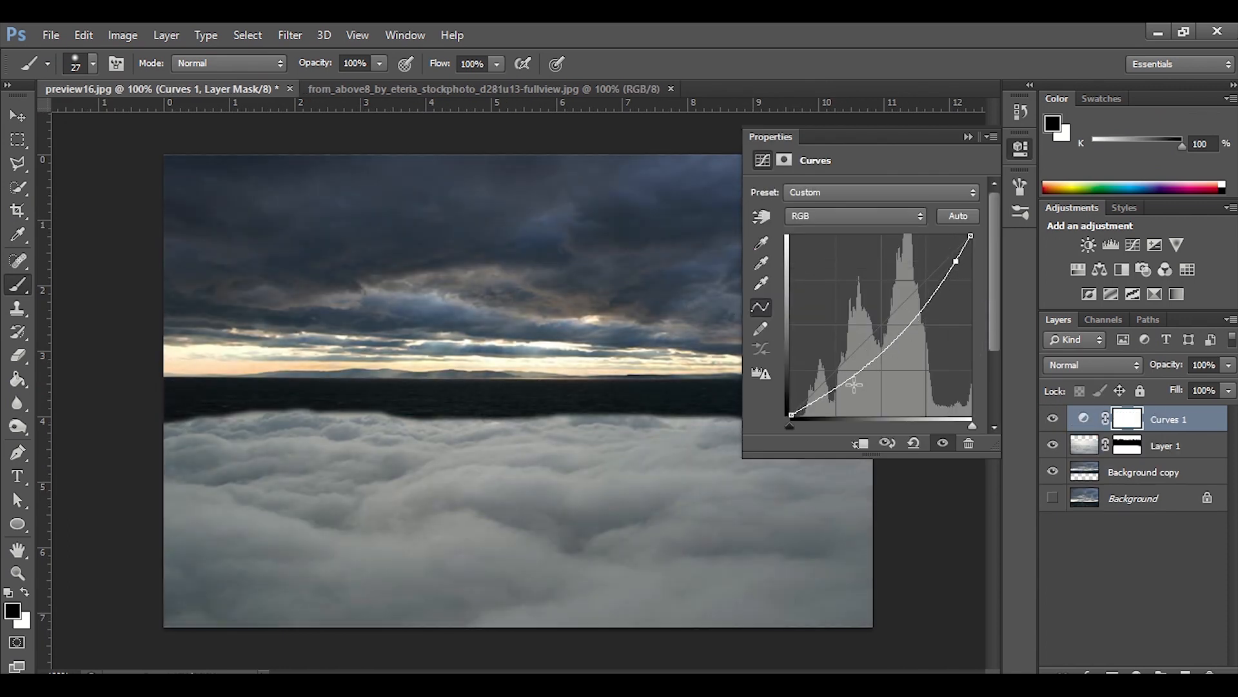
{"action": "left_click_drag", "start_coordinate": [847, 376], "coordinate": [854, 385]}
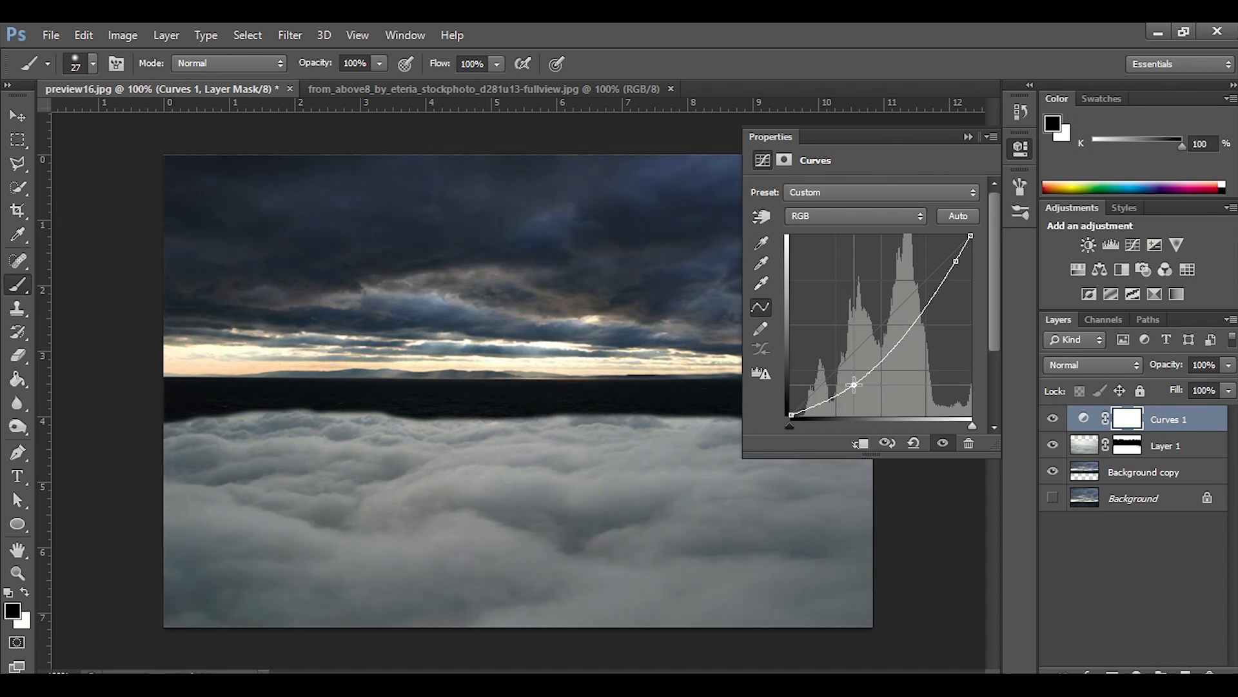
{"action": "left_click", "coordinate": [908, 334]}
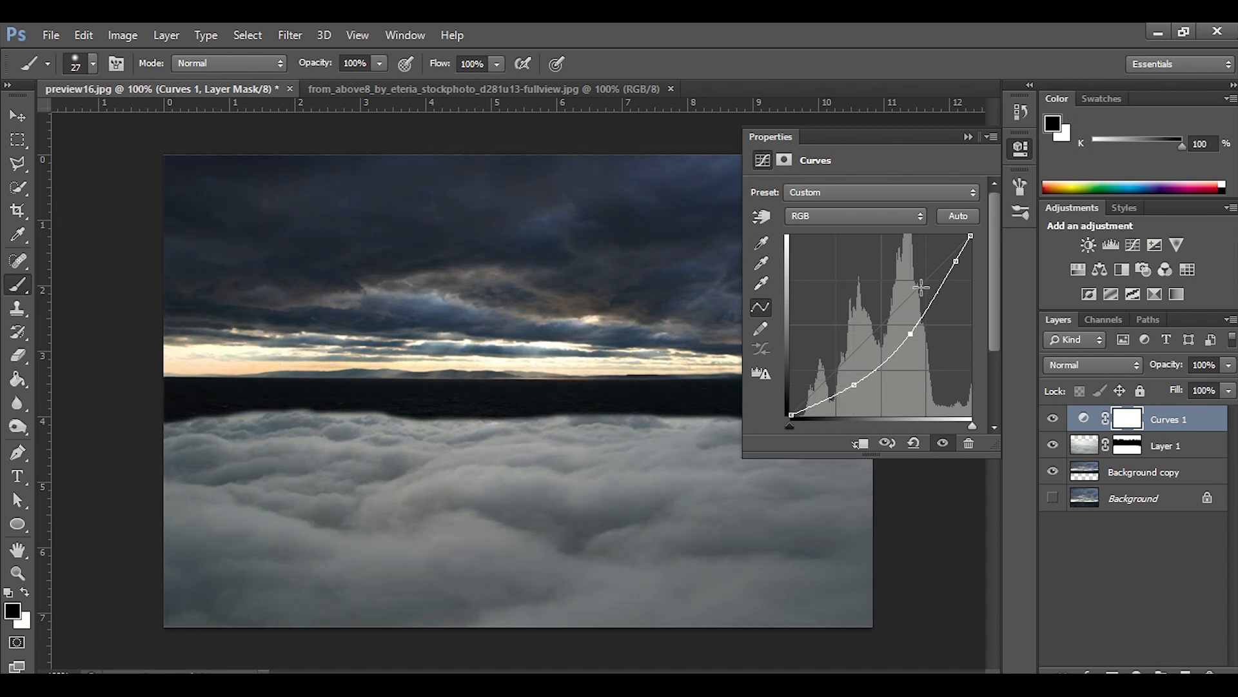
{"action": "left_click_drag", "start_coordinate": [959, 261], "coordinate": [959, 265]}
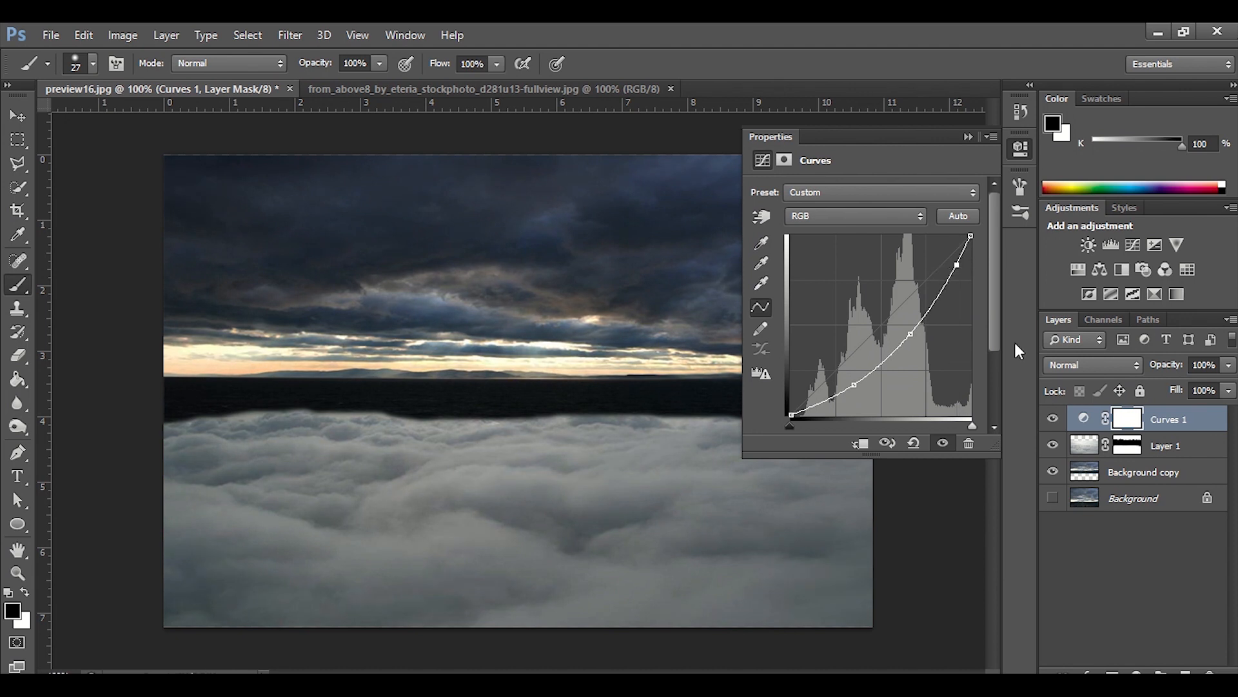
- In the Curves 1 Blue channel, raise the highlights slightly and pull the shadows down slightly
{"action": "left_click", "coordinate": [885, 214]}
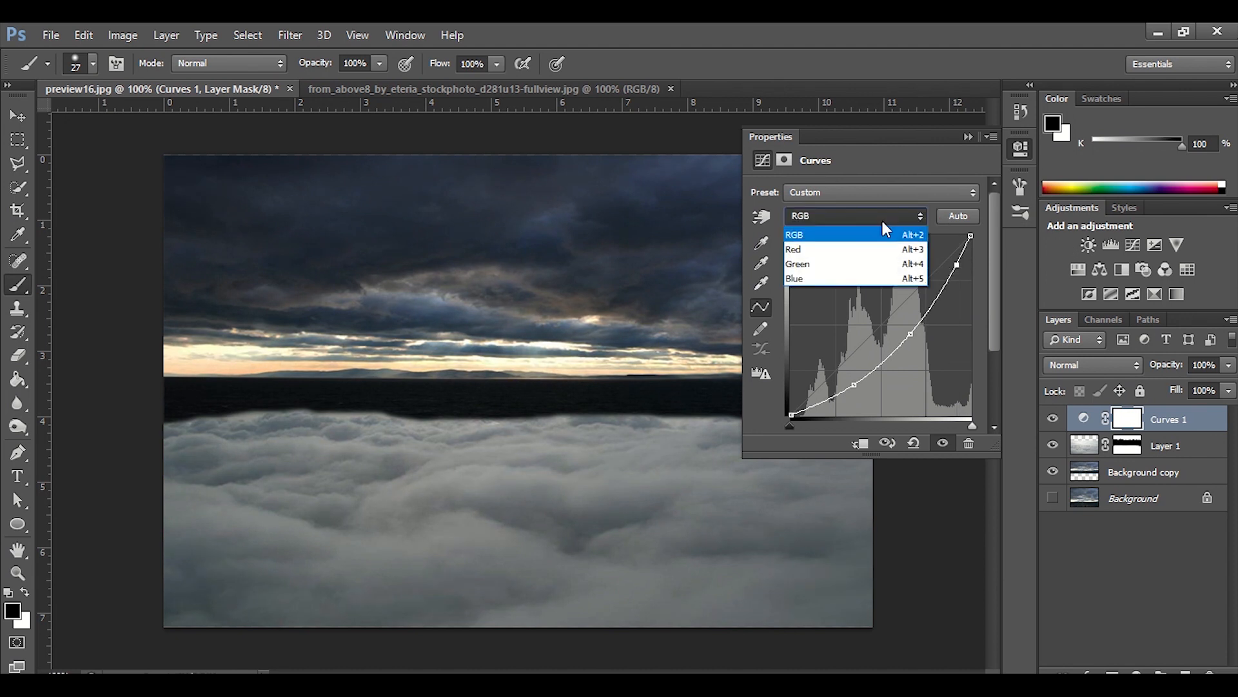
{"action": "left_click", "coordinate": [862, 278]}
{"action": "left_click_drag", "start_coordinate": [954, 252], "coordinate": [952, 256]}
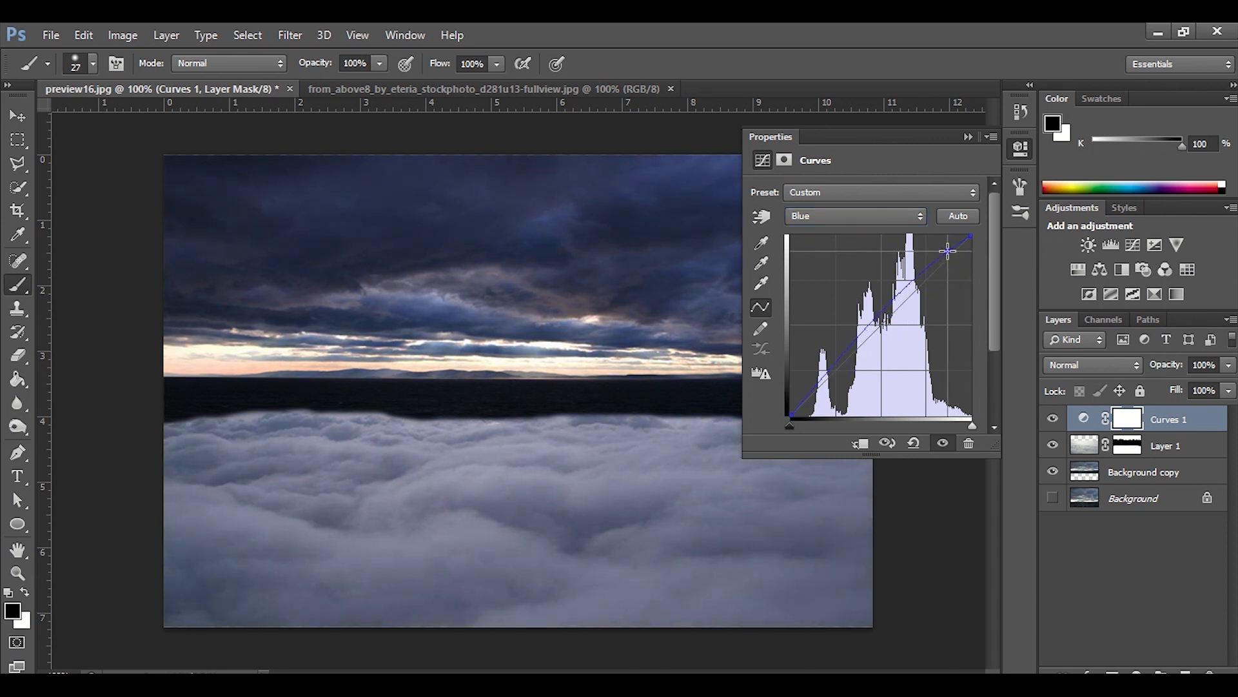
{"action": "left_click", "coordinate": [952, 249]}
{"action": "left_click_drag", "start_coordinate": [835, 360], "coordinate": [850, 363]}
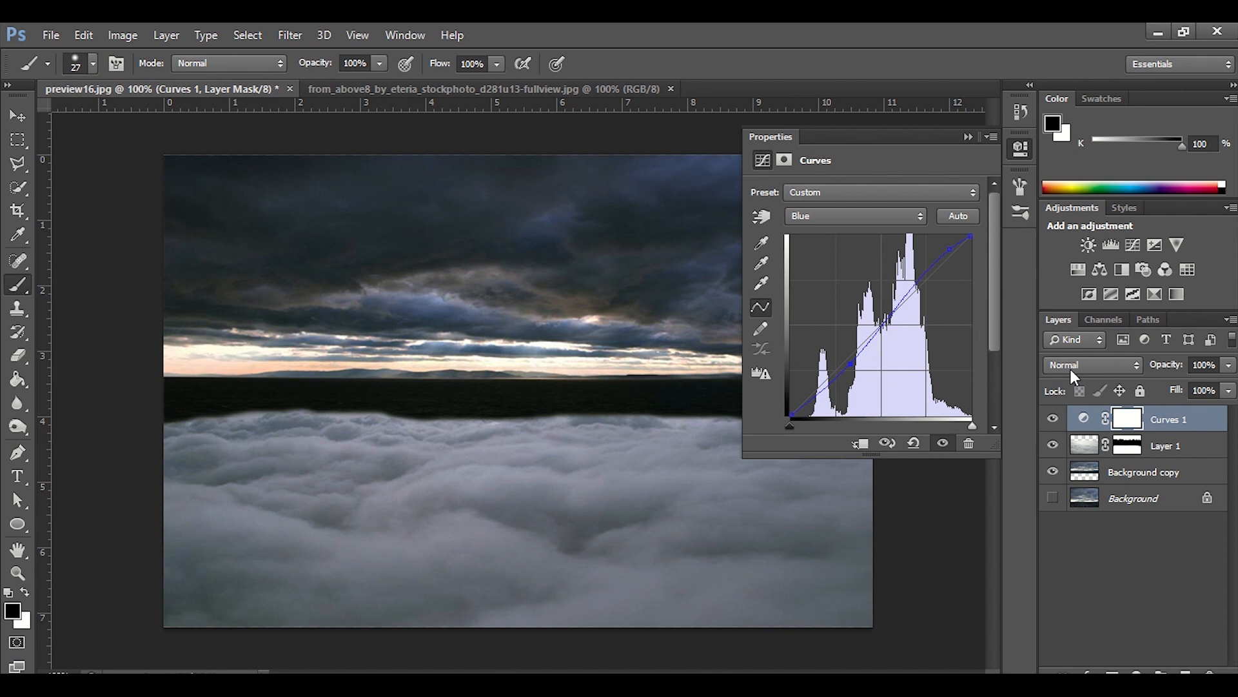
{"action": "left_click", "coordinate": [968, 137]}
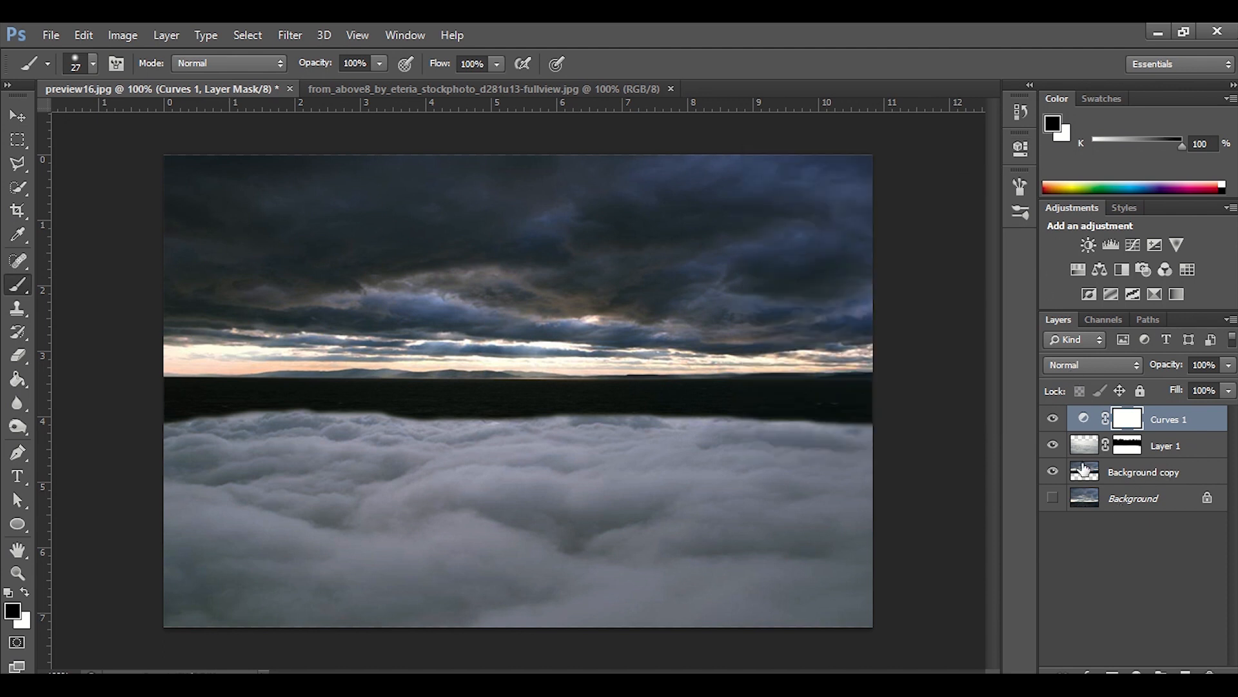
- Reopen the Curves 1 adjustment and nudge the RGB curve's midtone point slightly lower
{"action": "left_click", "coordinate": [1190, 451]}
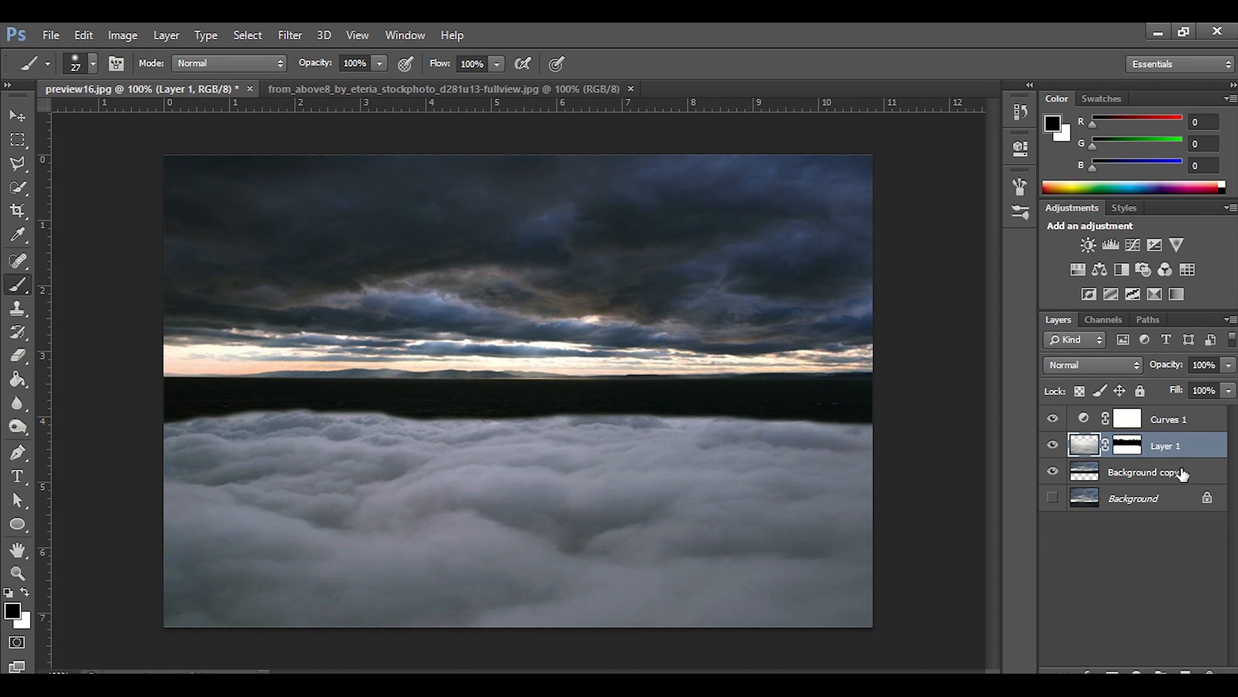
{"action": "left_click", "coordinate": [1161, 425]}
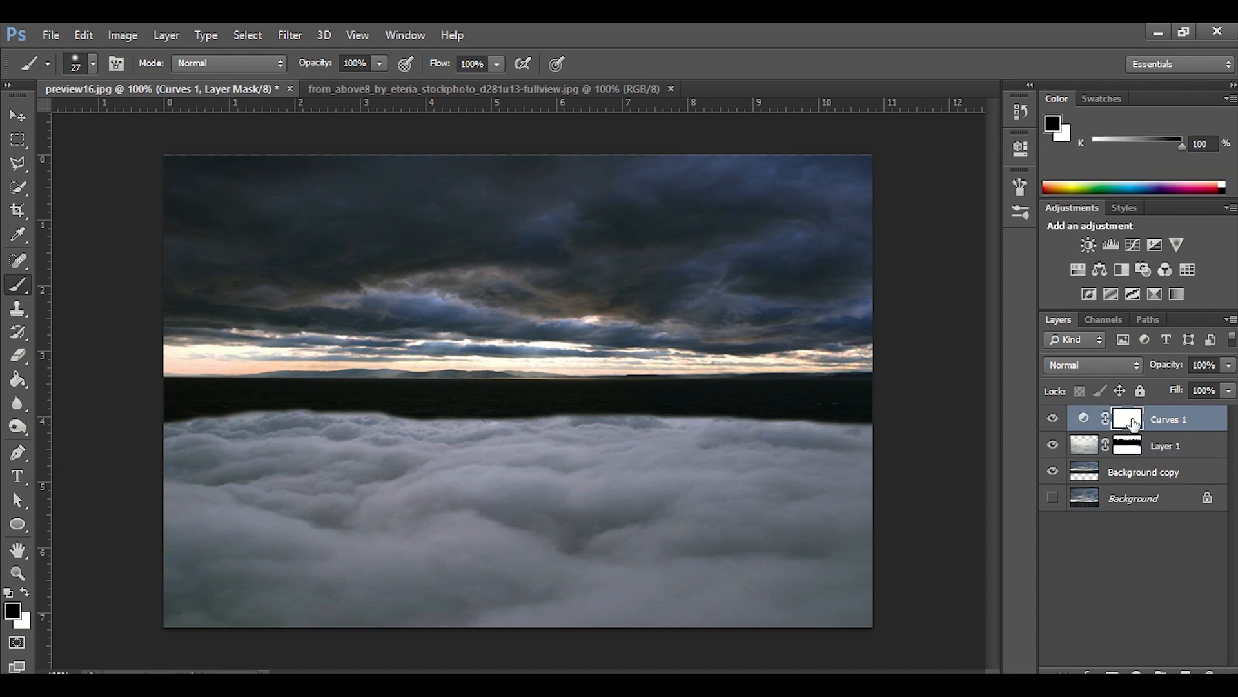
{"action": "double_click", "coordinate": [1086, 420]}
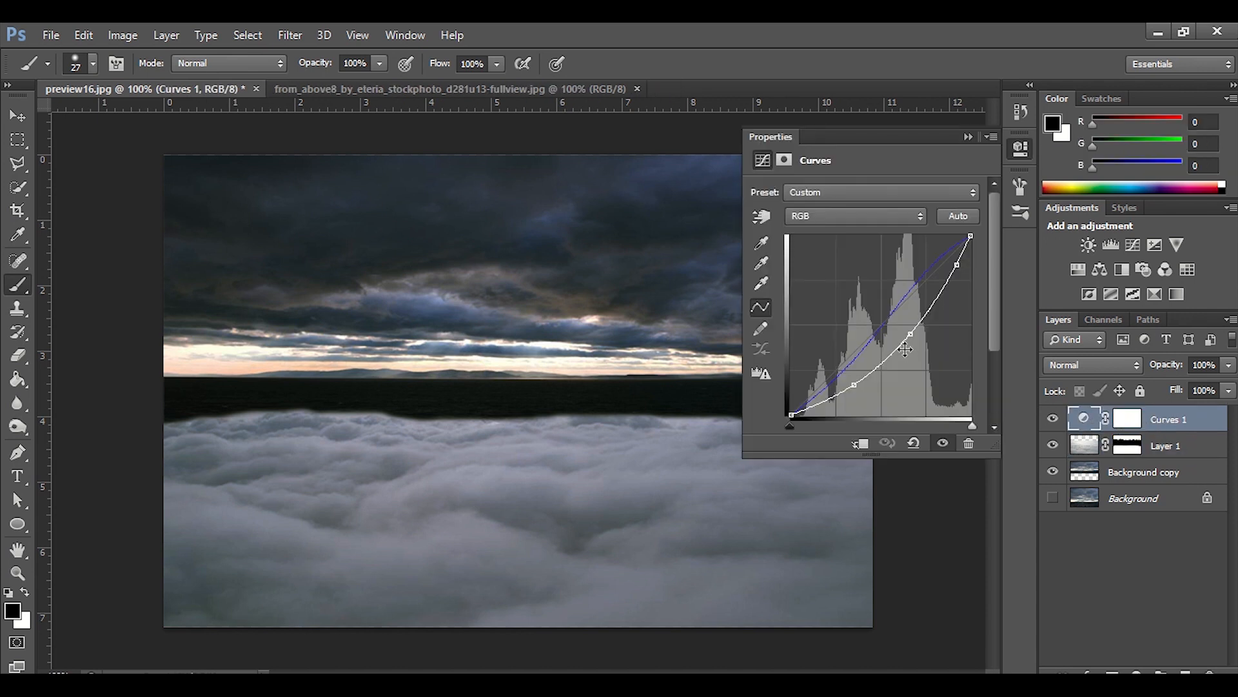
{"action": "left_click_drag", "start_coordinate": [911, 336], "coordinate": [912, 337]}
{"action": "left_click", "coordinate": [967, 137]}
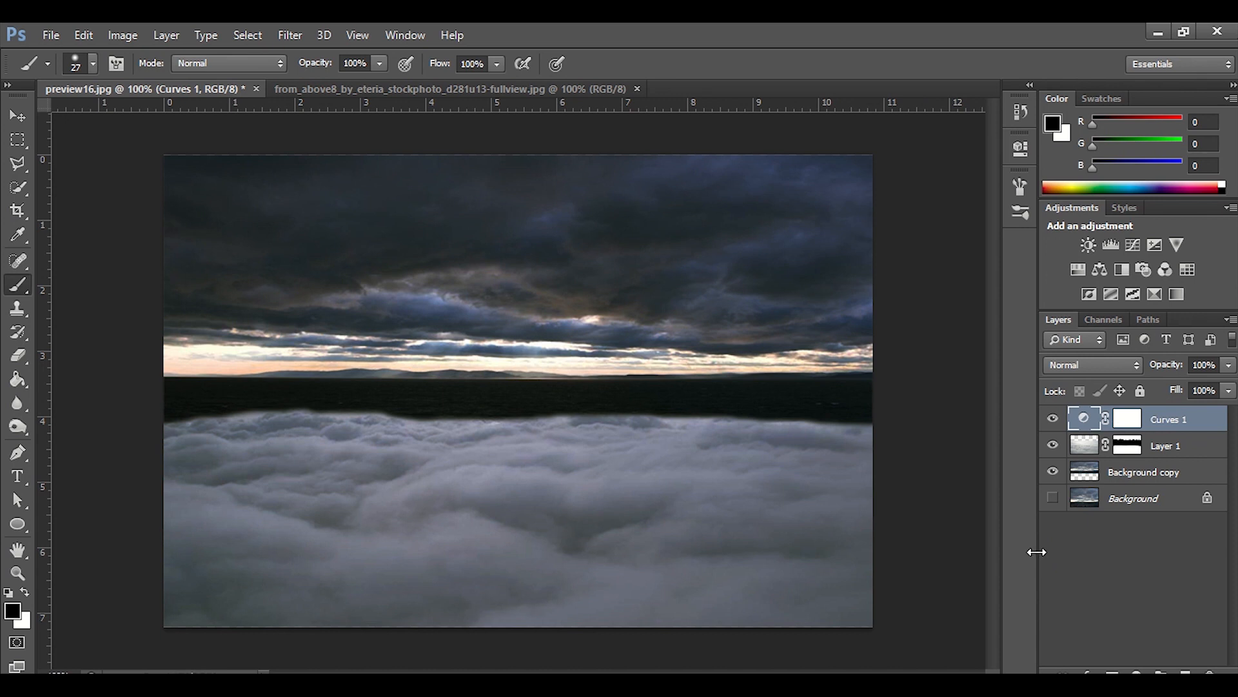
- Open the portrait image IMG_7056 from the kako folder
{"action": "left_click", "coordinate": [52, 41]}
{"action": "left_click", "coordinate": [94, 70]}
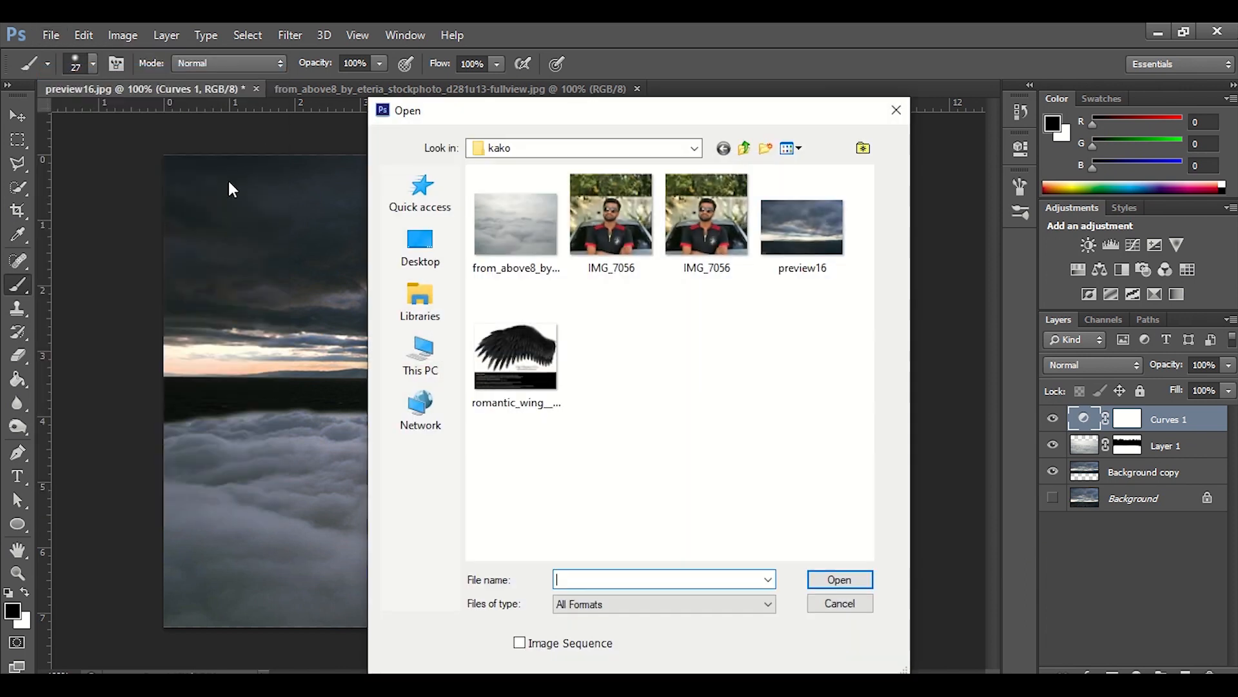
{"action": "double_click", "coordinate": [622, 266]}
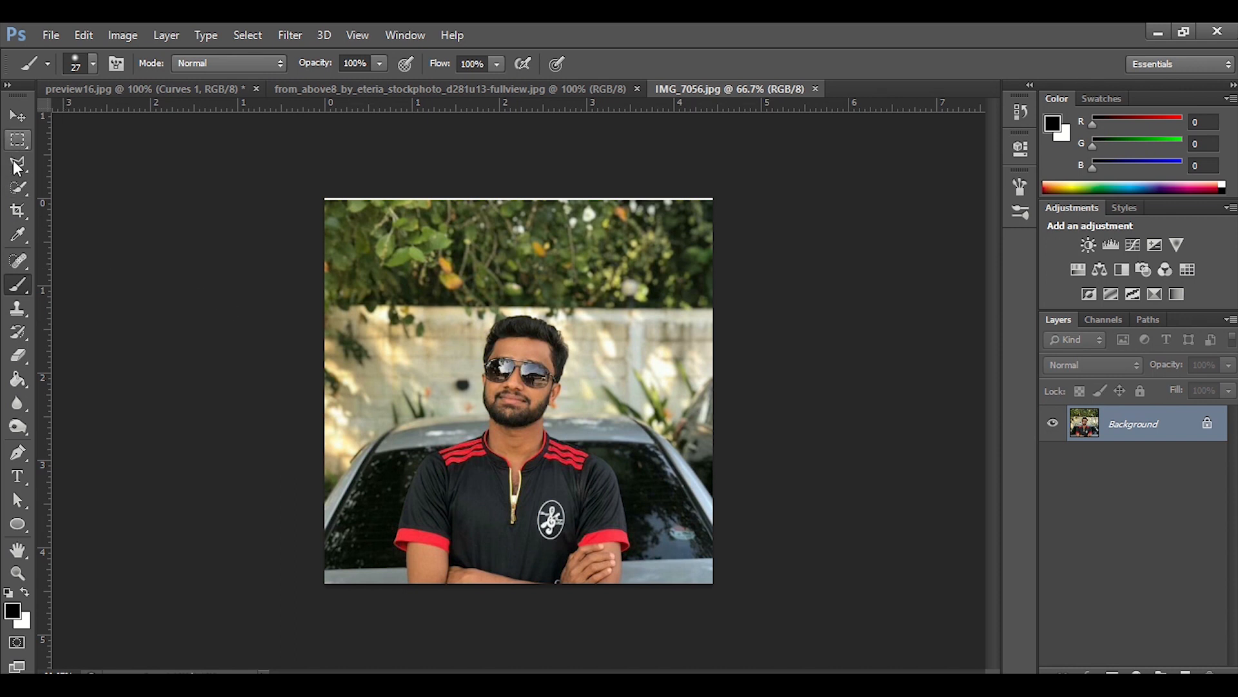
- Select the man in the portrait with the Quick Selection tool, covering his shirt, arms and head
{"action": "left_click", "coordinate": [13, 192]}
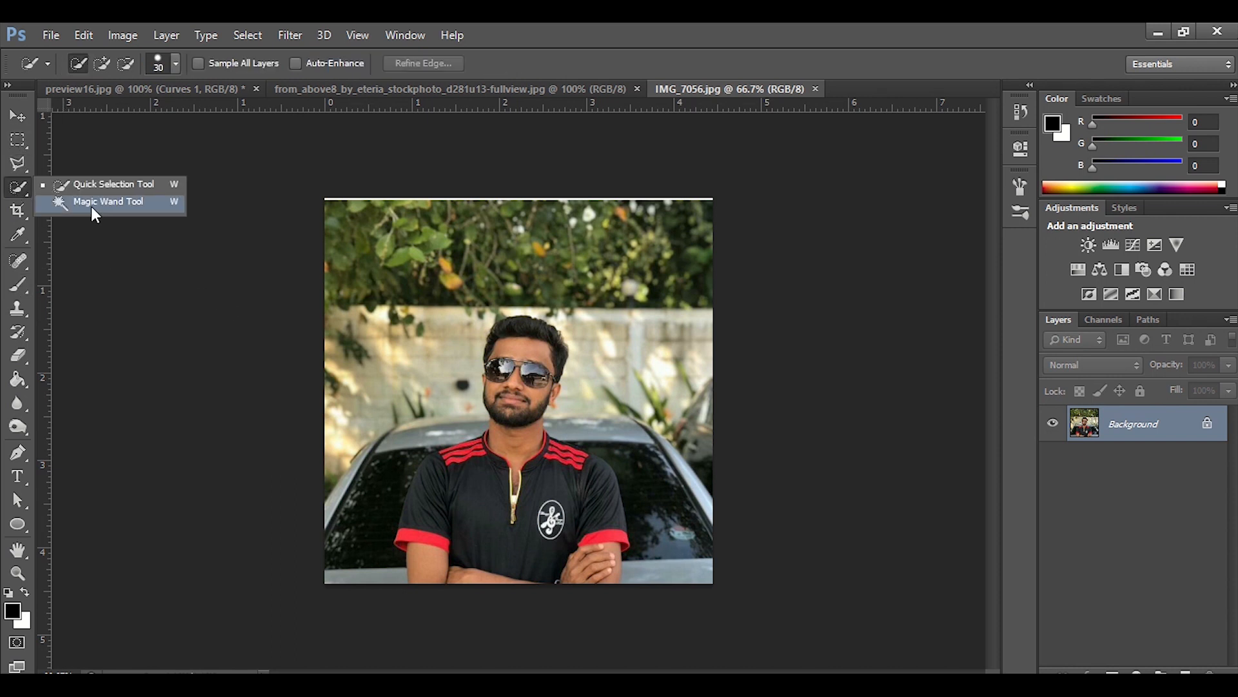
{"action": "left_click", "coordinate": [94, 187]}
{"action": "left_click_drag", "start_coordinate": [467, 527], "coordinate": [488, 571]}
{"action": "mouse_move", "coordinate": [509, 519]}
{"action": "left_mouse_down"}
{"action": "mouse_move", "coordinate": [526, 466]}
{"action": "mouse_move", "coordinate": [529, 336]}
{"action": "mouse_move", "coordinate": [528, 395]}
{"action": "mouse_move", "coordinate": [595, 463]}
{"action": "mouse_move", "coordinate": [522, 441]}
{"action": "mouse_move", "coordinate": [607, 572]}
{"action": "mouse_move", "coordinate": [447, 460]}
{"action": "mouse_move", "coordinate": [464, 456]}
{"action": "mouse_move", "coordinate": [429, 571]}
{"action": "left_mouse_up"}
{"action": "key", "text": "ctrl+plus"}
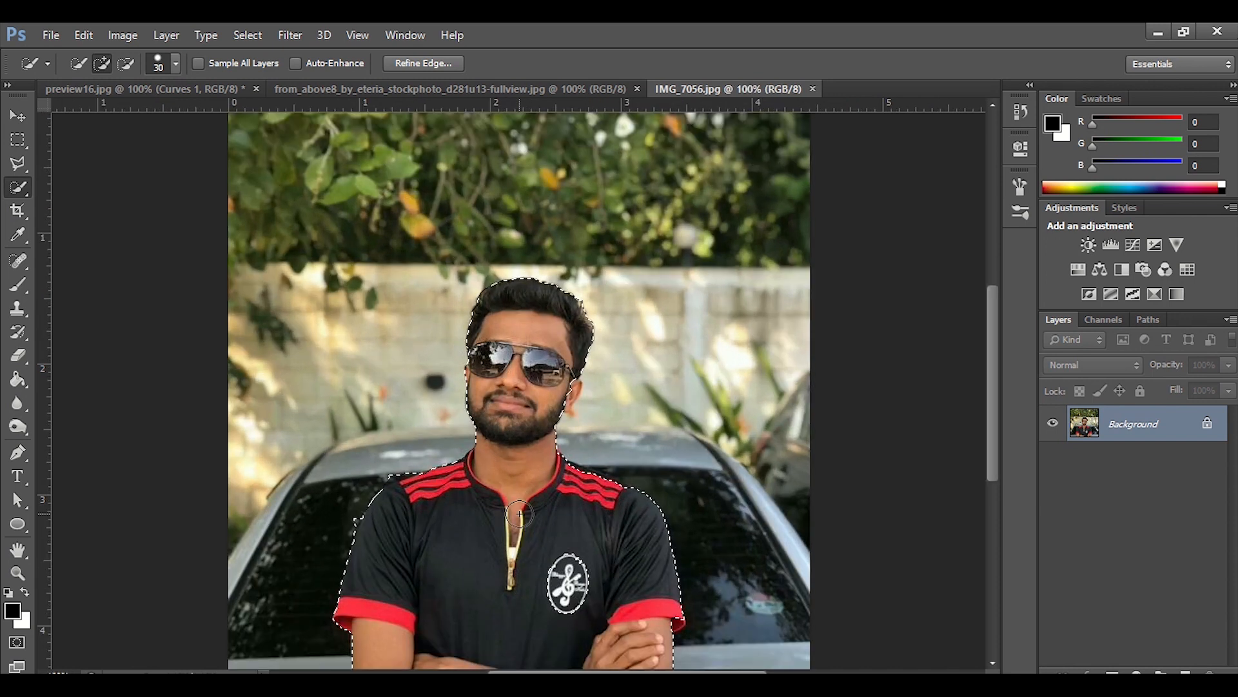
- Set the Quick Selection brush size to 15 px and add the man's missing ear to the selection
{"action": "left_click", "coordinate": [48, 64]}
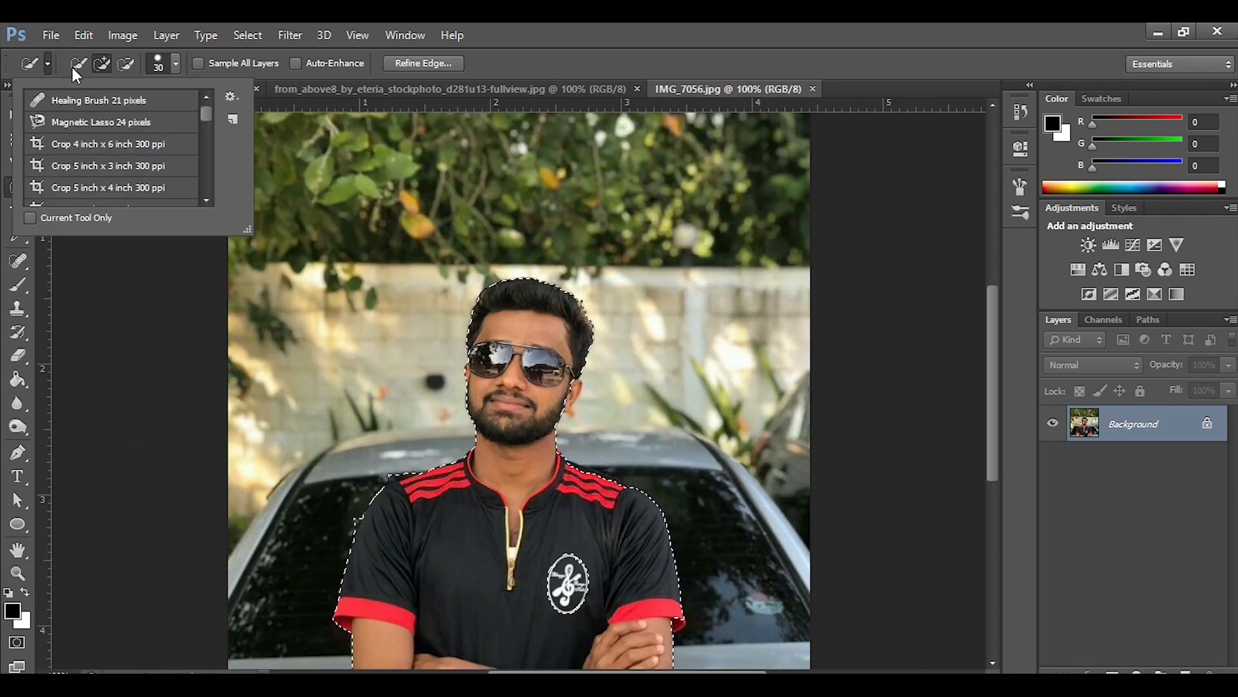
{"action": "left_click", "coordinate": [174, 64]}
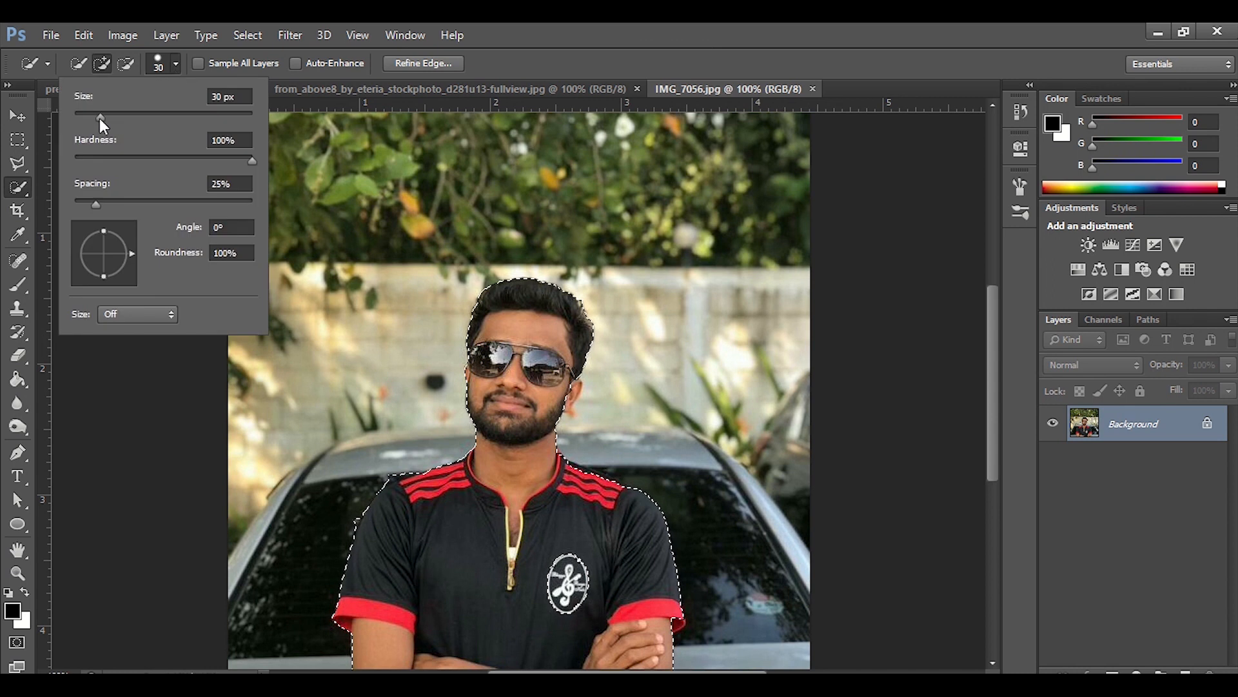
{"action": "left_click_drag", "start_coordinate": [100, 118], "coordinate": [87, 118]}
{"action": "left_click", "coordinate": [574, 393]}
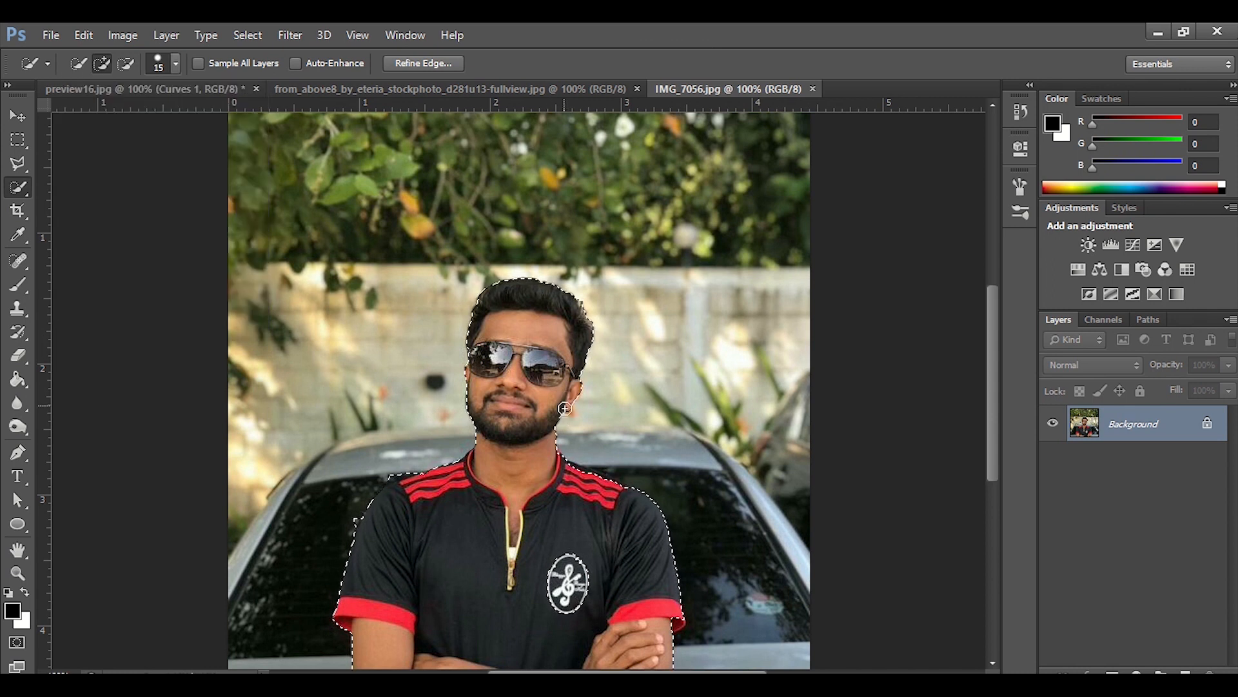
{"action": "scroll", "coordinate": [503, 426], "scroll_direction": "down", "scroll_amount": 1}
{"action": "scroll", "coordinate": [503, 426], "scroll_direction": "down", "scroll_amount": 3}
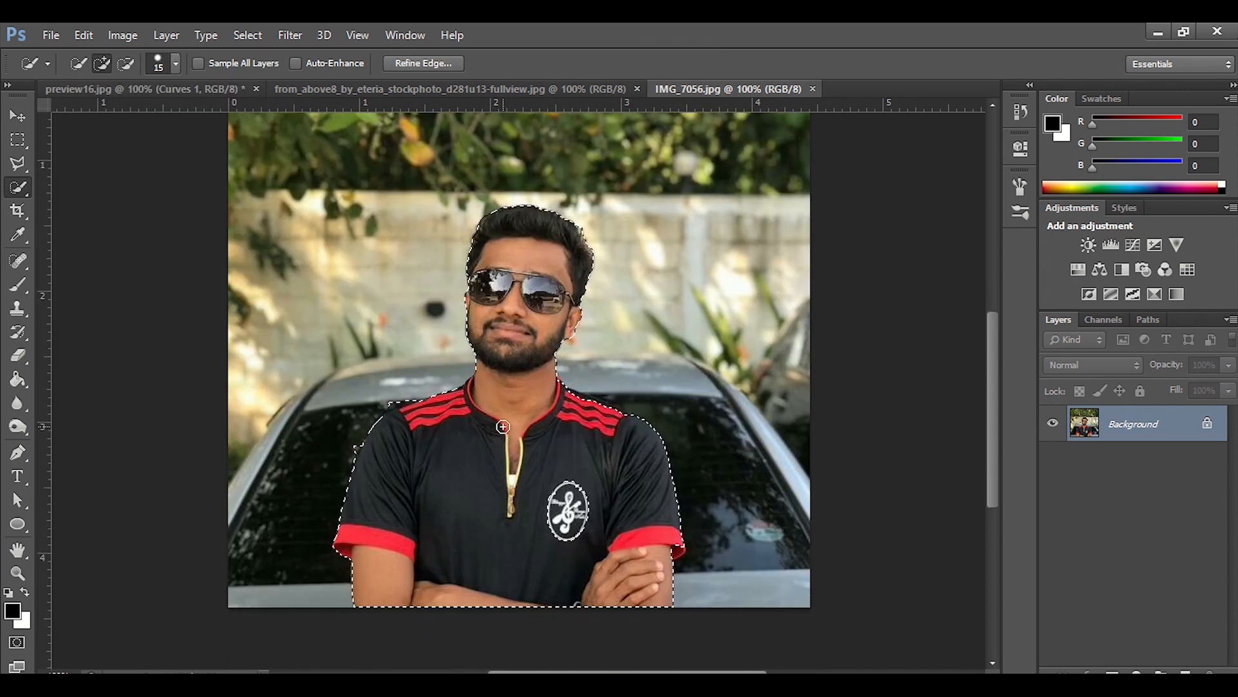
- Reduce the Quick Selection brush to 8 px and subtract the background spill above the shoulder on the image's left side
{"action": "key", "text": "alt"}
{"action": "key", "text": "bracketleft"}
{"action": "key", "text": "bracketleft"}
{"action": "key", "text": "bracketleft"}
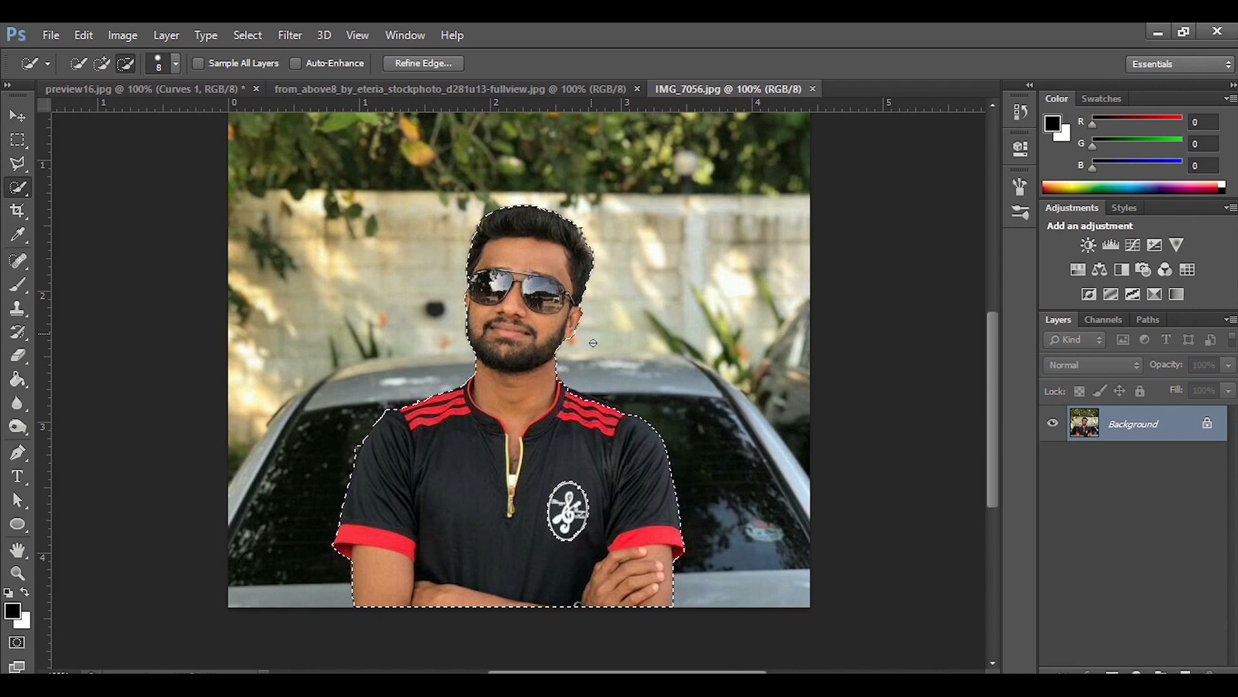
{"action": "left_click", "coordinate": [102, 63]}
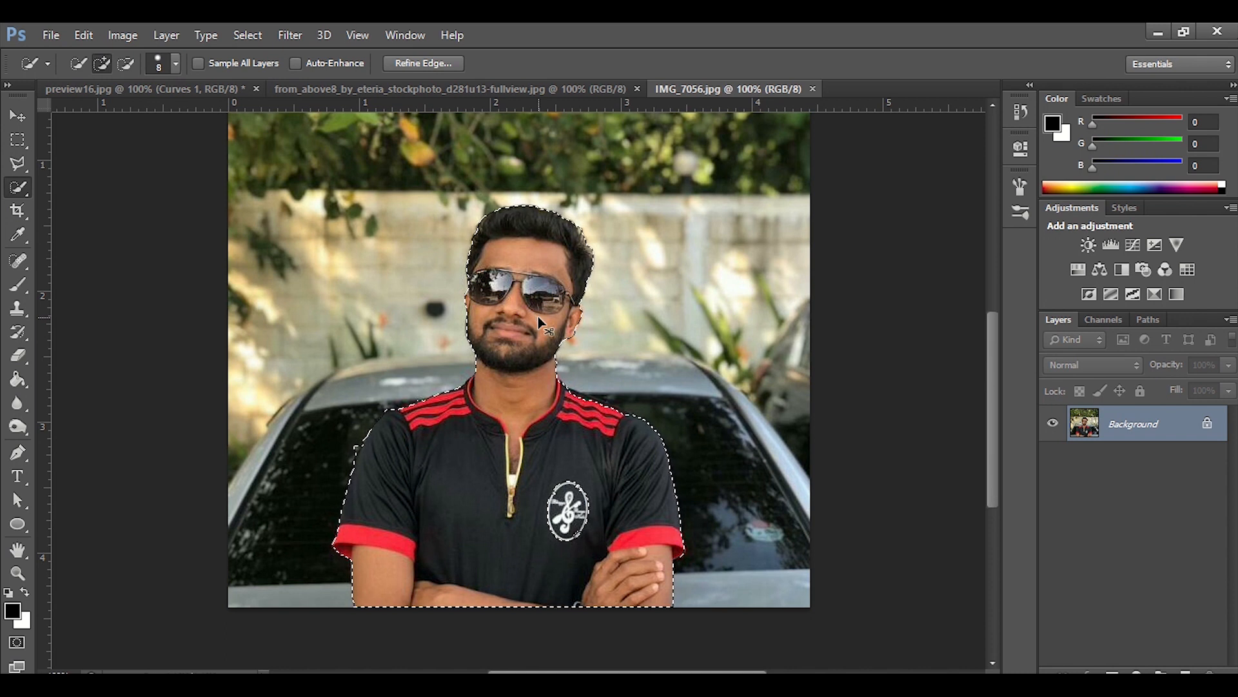
- Subtract the small stray background patch beside the left-hand sleeve from the selection
{"action": "key", "text": "ctrl+plus"}
{"action": "scroll", "coordinate": [462, 368], "scroll_direction": "up", "scroll_amount": 3}
{"action": "scroll", "coordinate": [462, 369], "scroll_direction": "down", "scroll_amount": 3}
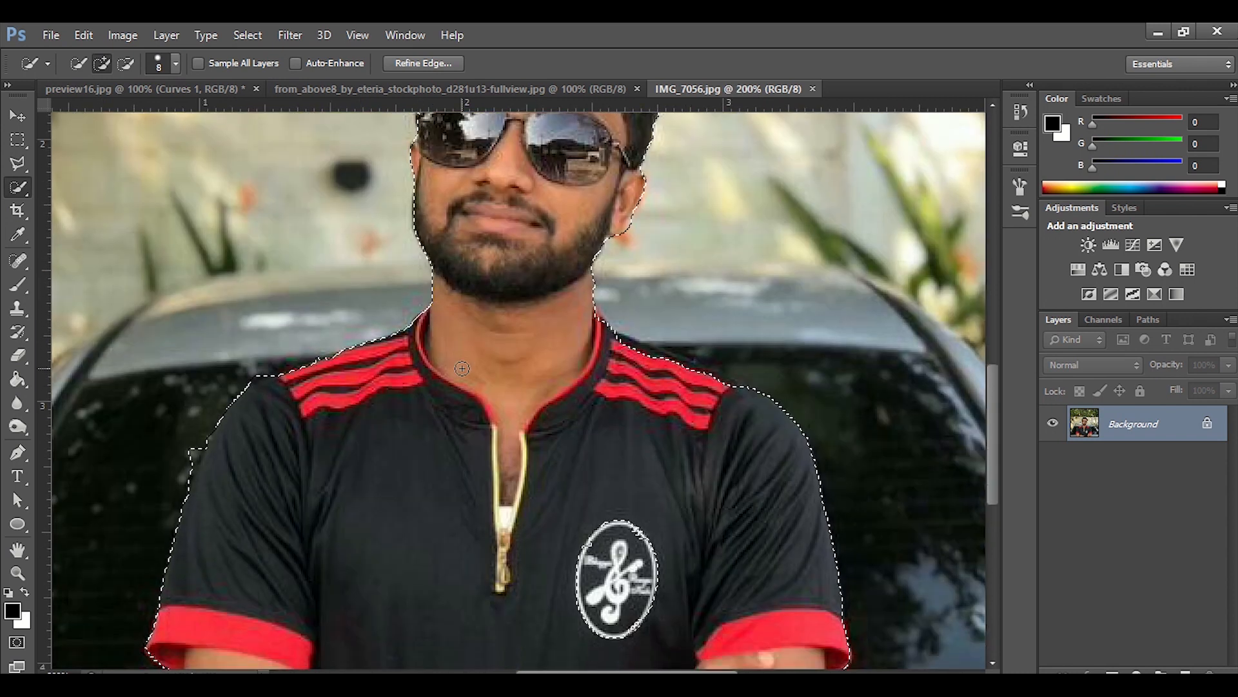
{"action": "key", "text": "alt"}
{"action": "left_click", "coordinate": [195, 451], "text": "alt"}
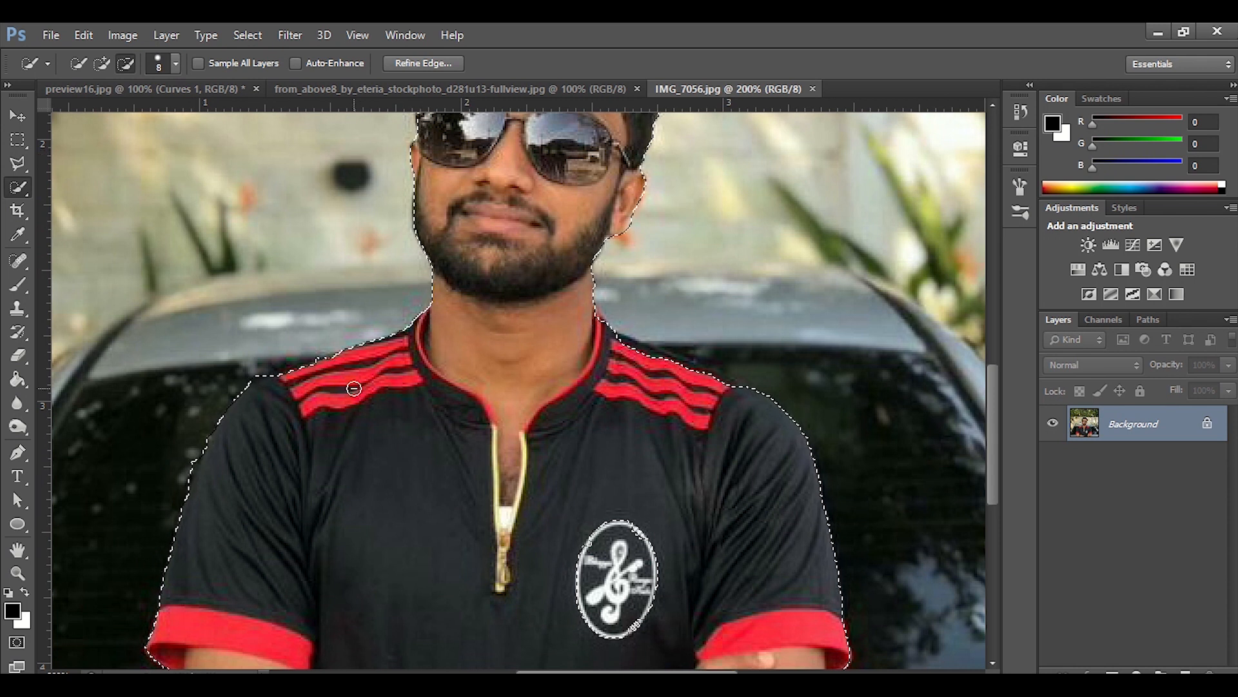
{"action": "left_click", "coordinate": [203, 88]}
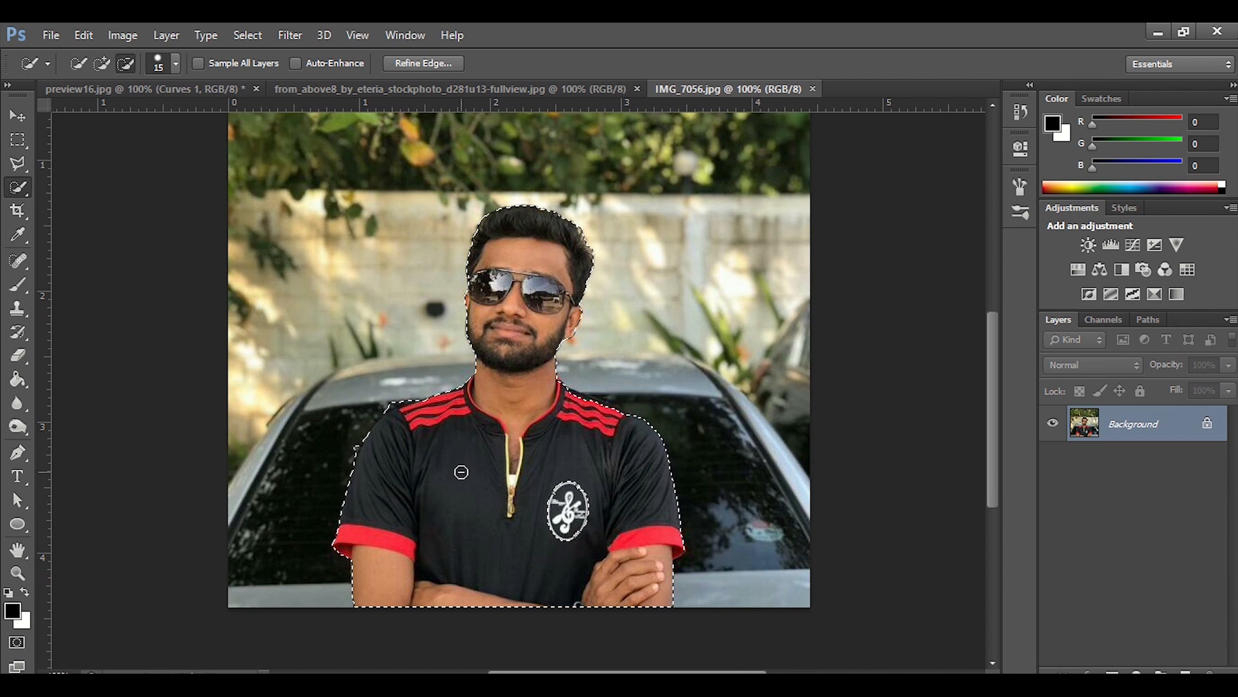
- Refine the man's selection with an 8 px brush, trimming leftover background along the left-hand shoulder and sleeve
{"action": "key", "text": "bracketleft"}
{"action": "key", "text": "bracketleft"}
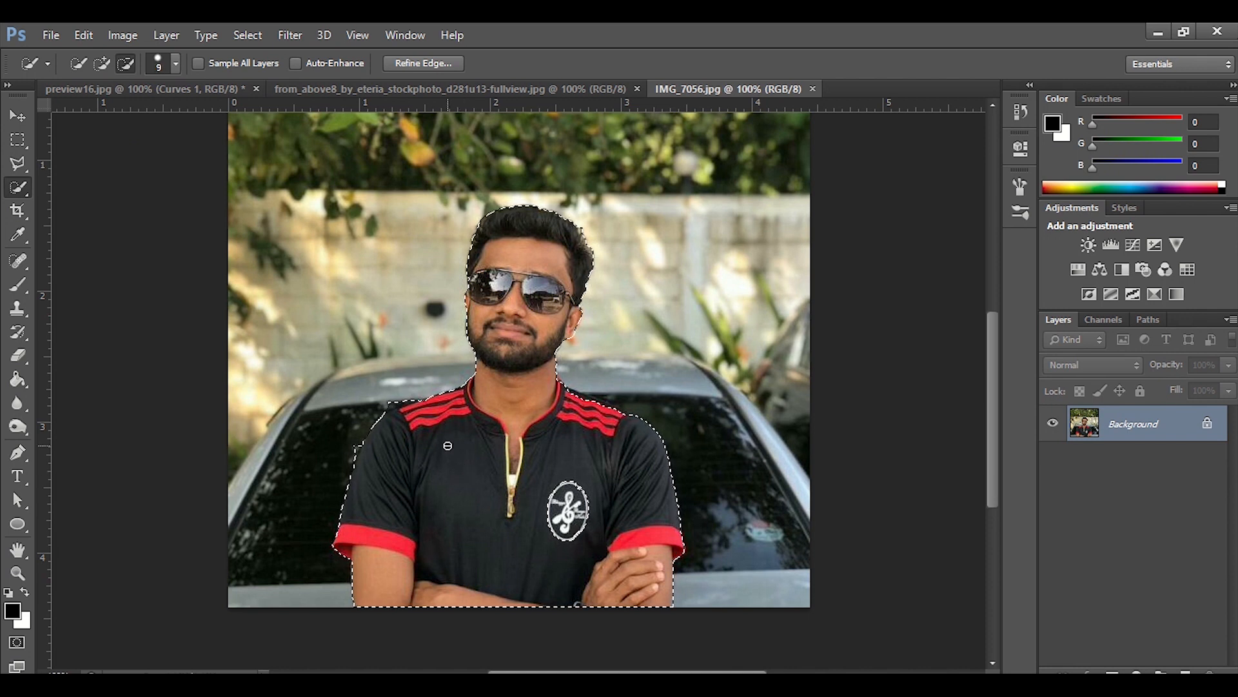
{"action": "key", "text": "bracketleft"}
{"action": "left_click", "coordinate": [102, 63]}
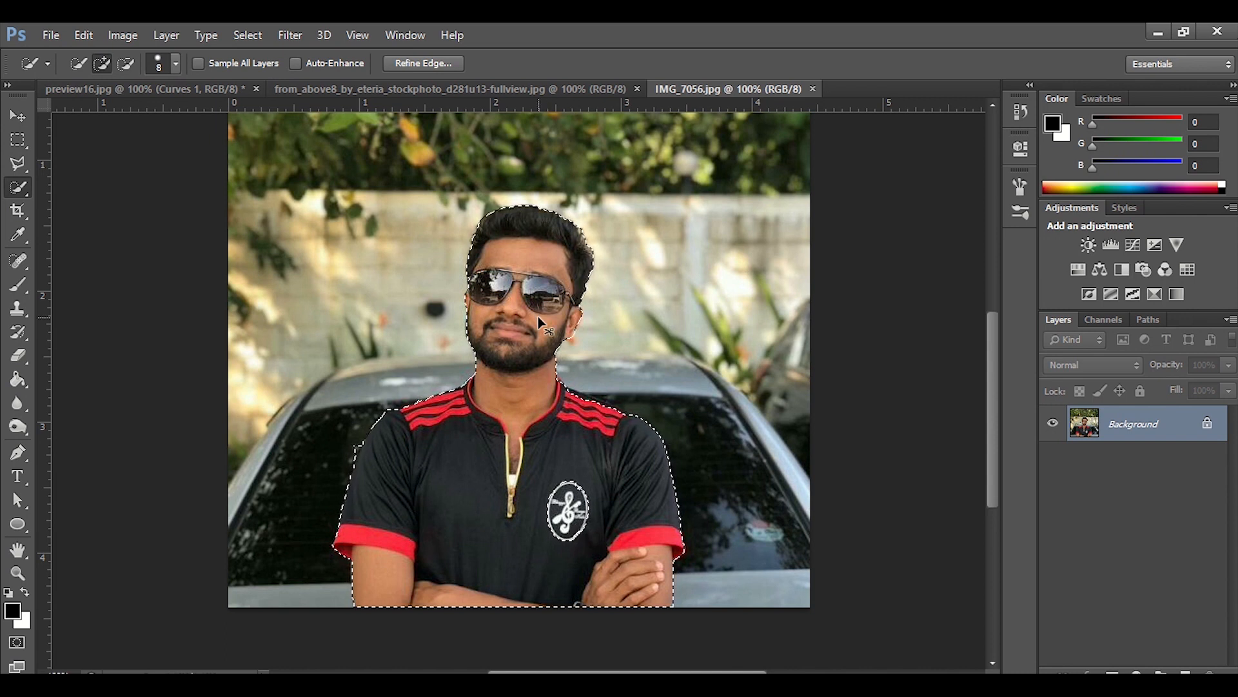
{"action": "key", "text": "ctrl+plus"}
{"action": "scroll", "coordinate": [538, 316], "scroll_direction": "up", "scroll_amount": 3}
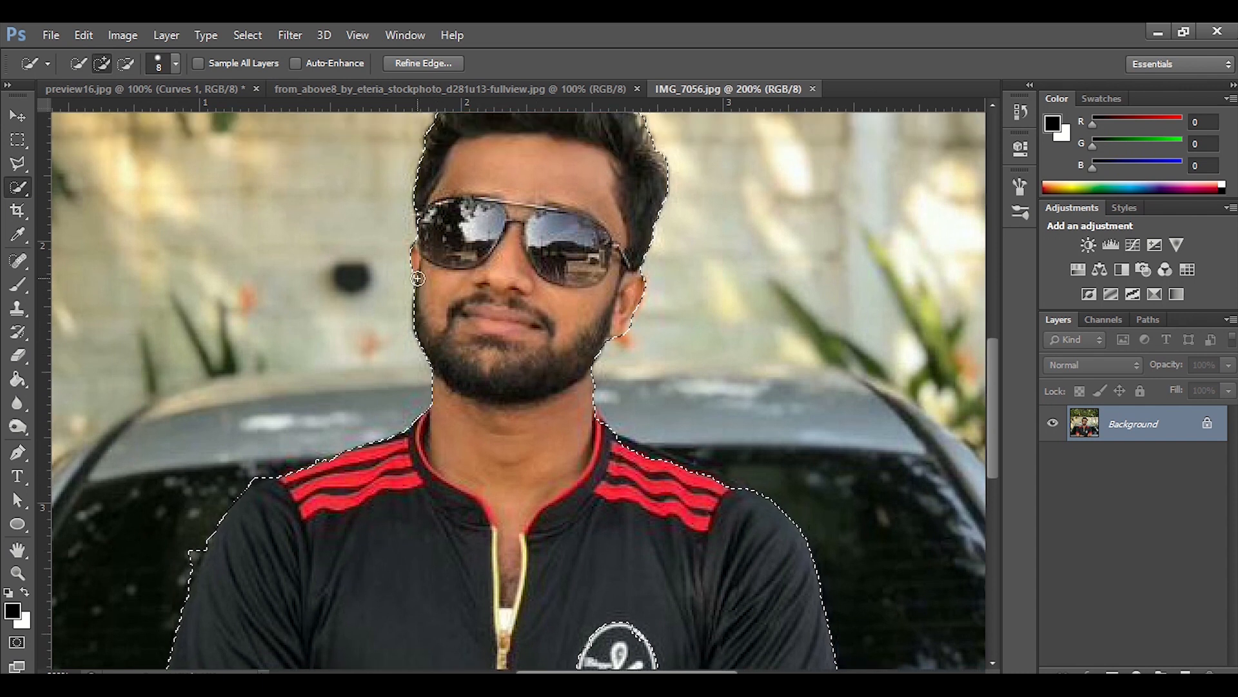
{"action": "scroll", "coordinate": [462, 368], "scroll_direction": "down", "scroll_amount": 5}
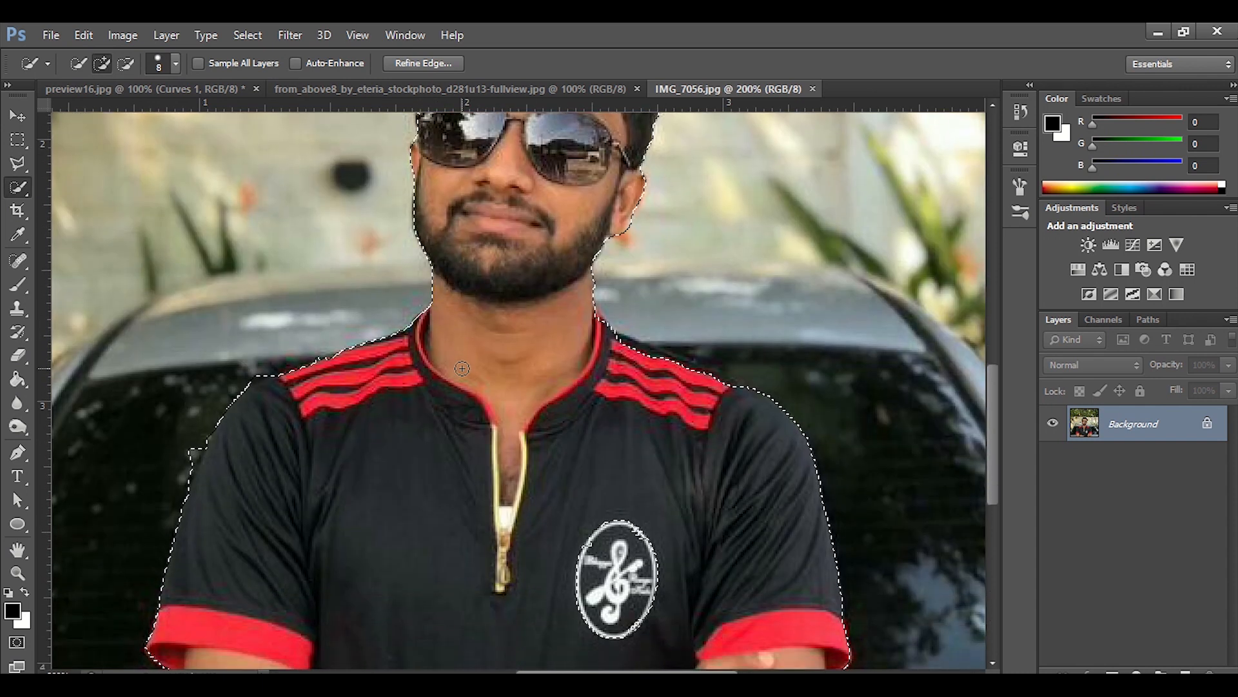
{"action": "left_click", "coordinate": [126, 62]}
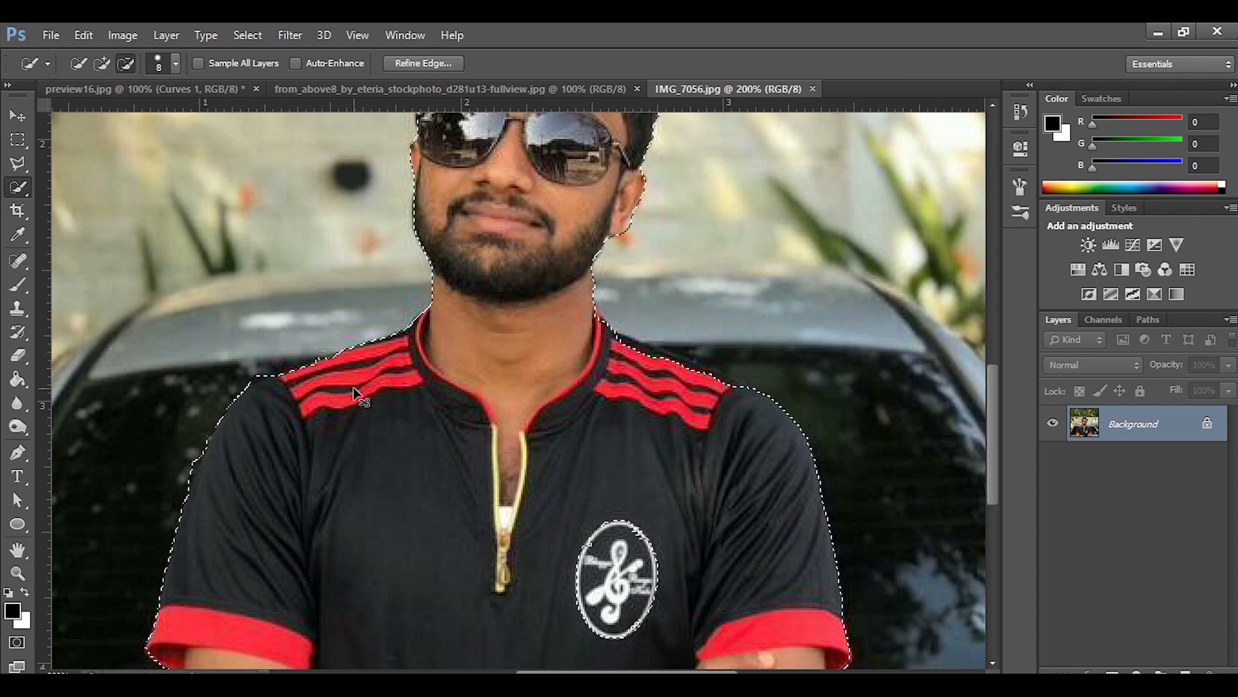
- Paste the cut-out man into preview16.jpg as a new layer above Curves 1
{"action": "left_click", "coordinate": [203, 84]}
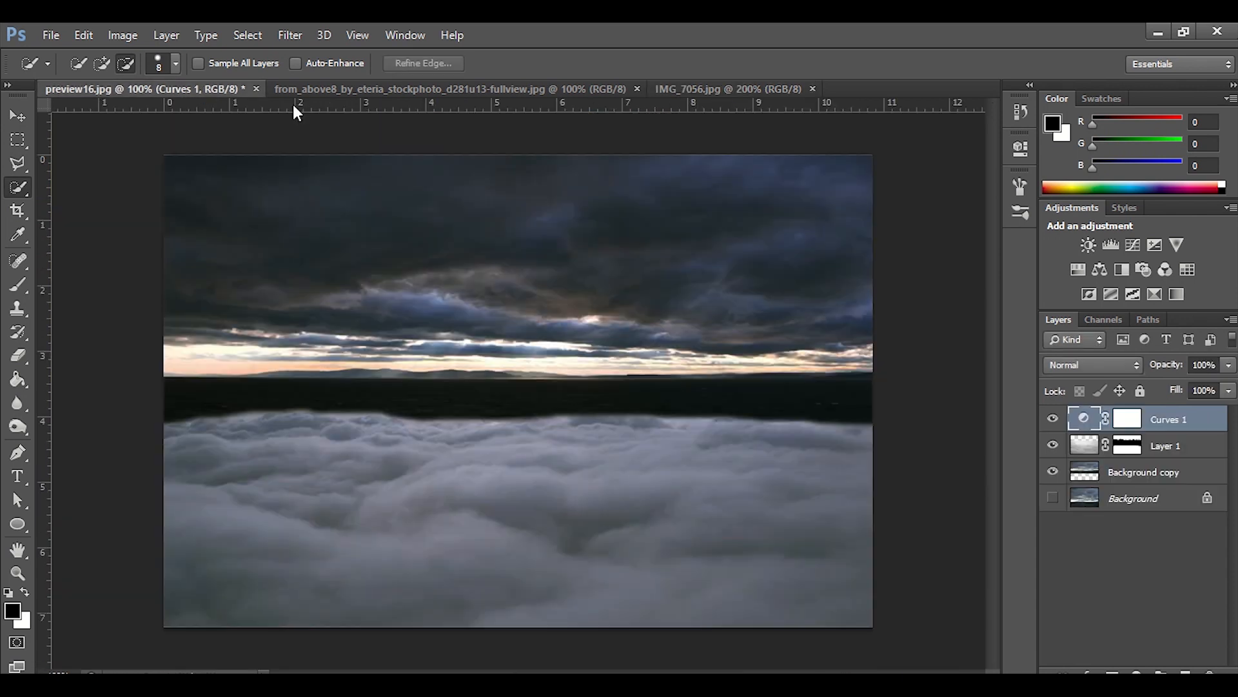
{"action": "key", "text": "ctrl+v"}
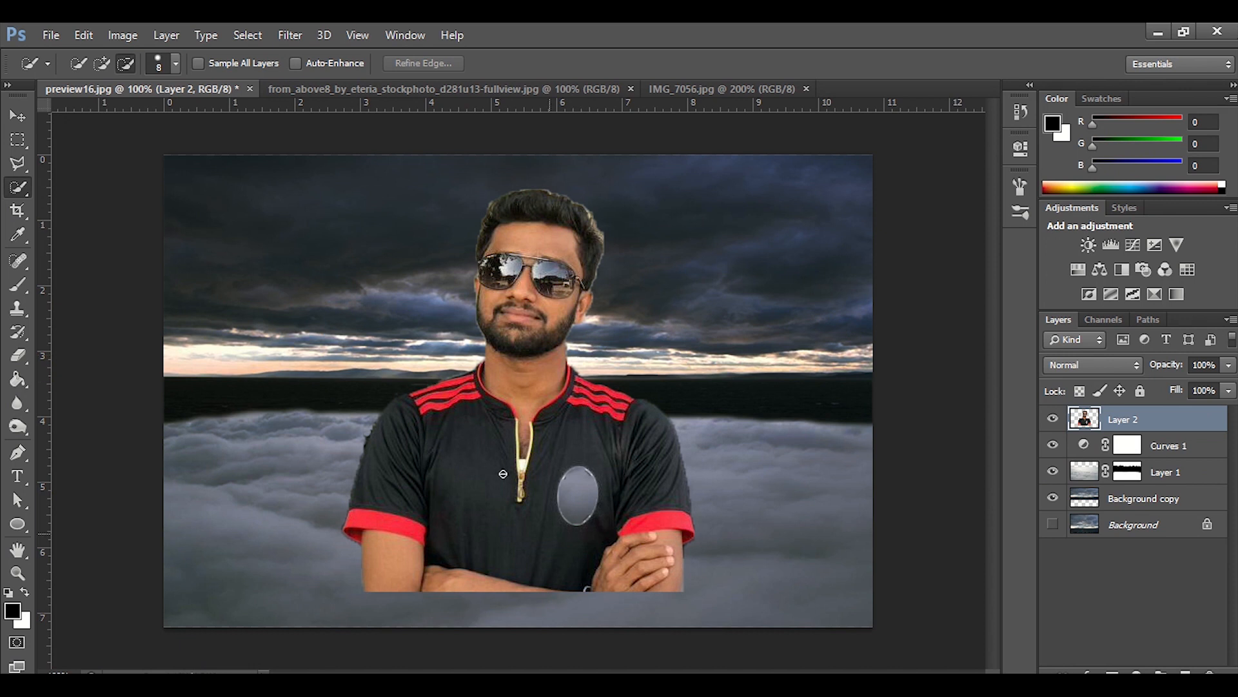
- Scale down the man's layer with Free Transform and place him near the horizontal centre, against the canvas's bottom edge
{"action": "left_click", "coordinate": [19, 120]}
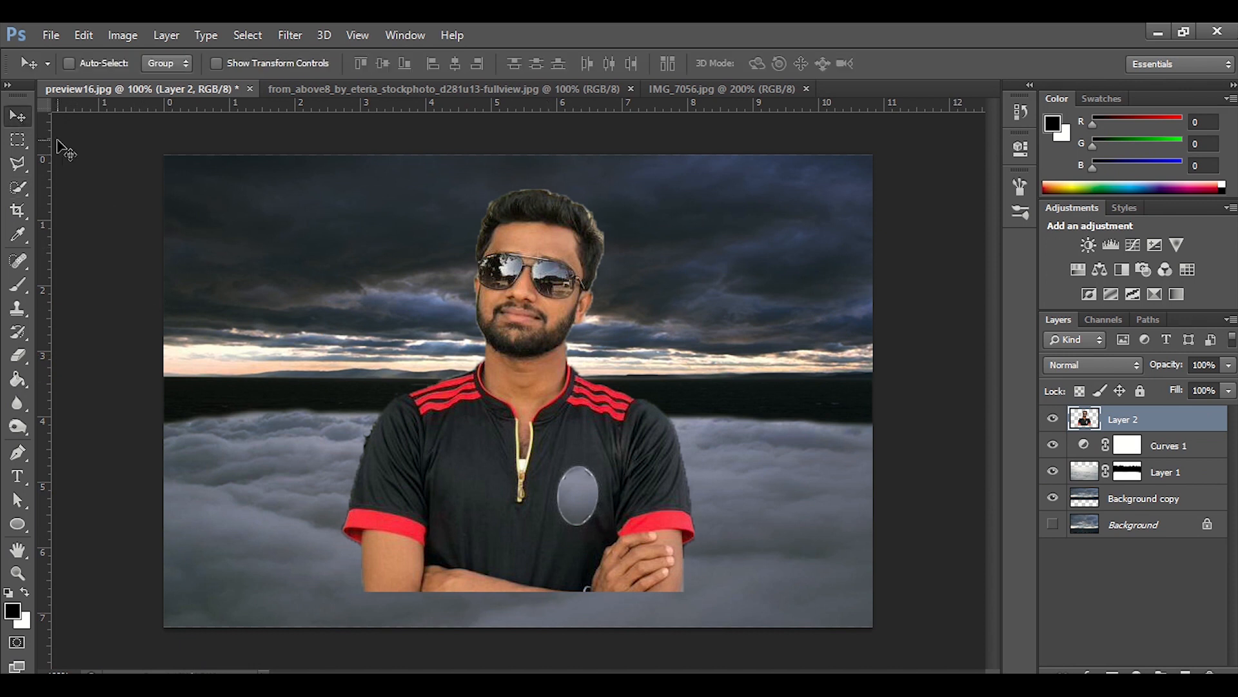
{"action": "key", "text": "ctrl+t"}
{"action": "left_click_drag", "start_coordinate": [571, 420], "coordinate": [571, 456]}
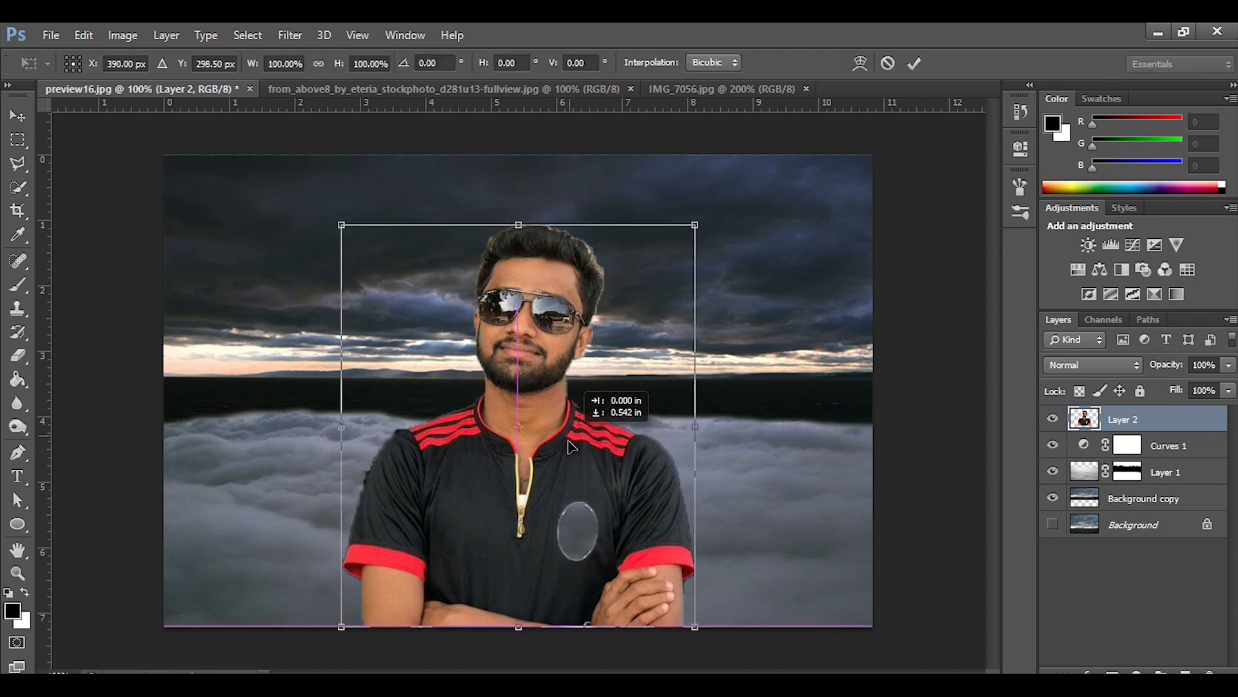
{"action": "left_click_drag", "start_coordinate": [696, 226], "coordinate": [619, 372]}
{"action": "mouse_move", "coordinate": [520, 496]}
{"action": "left_mouse_down"}
{"action": "mouse_move", "coordinate": [558, 496]}
{"action": "mouse_move", "coordinate": [539, 495]}
{"action": "left_mouse_up"}
{"action": "left_click_drag", "start_coordinate": [360, 372], "coordinate": [363, 352]}
{"action": "mouse_move", "coordinate": [590, 510]}
{"action": "left_mouse_down"}
{"action": "mouse_move", "coordinate": [577, 505]}
{"action": "mouse_move", "coordinate": [588, 510]}
{"action": "left_mouse_up"}
{"action": "left_click", "coordinate": [915, 64]}
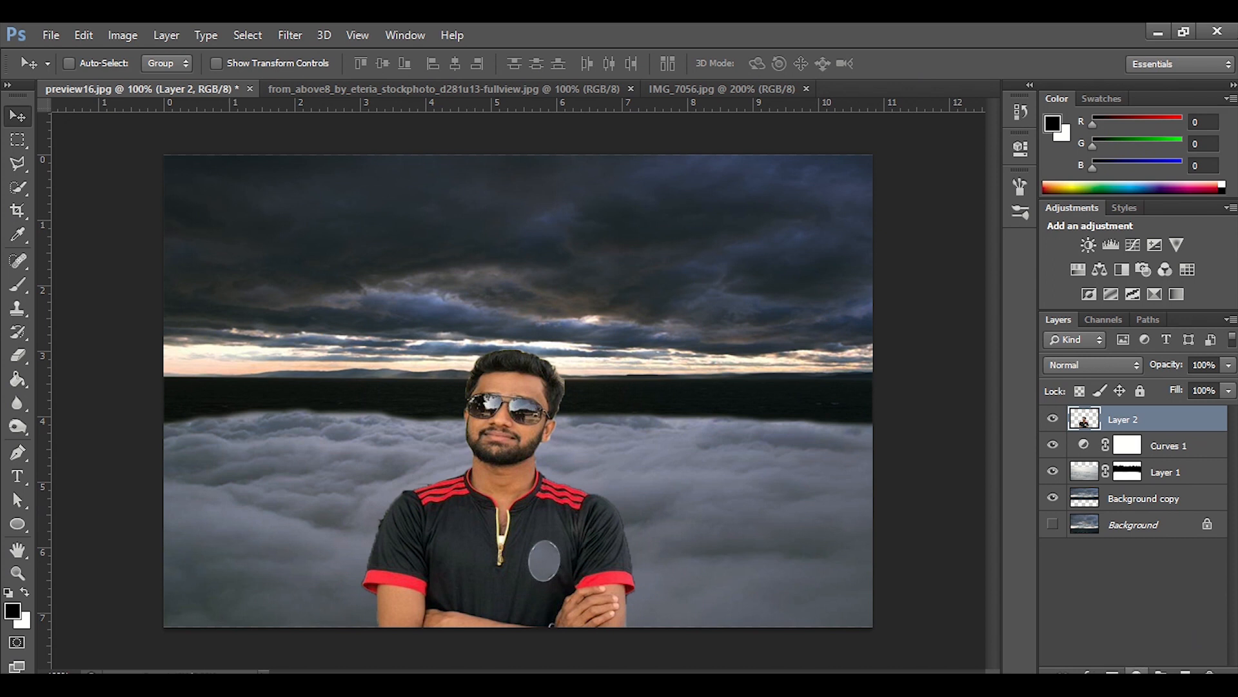
- Try a Brightness/Contrast adjustment layer with Brightness 25 above the man's layer, and delete it
{"action": "left_click", "coordinate": [1137, 671]}
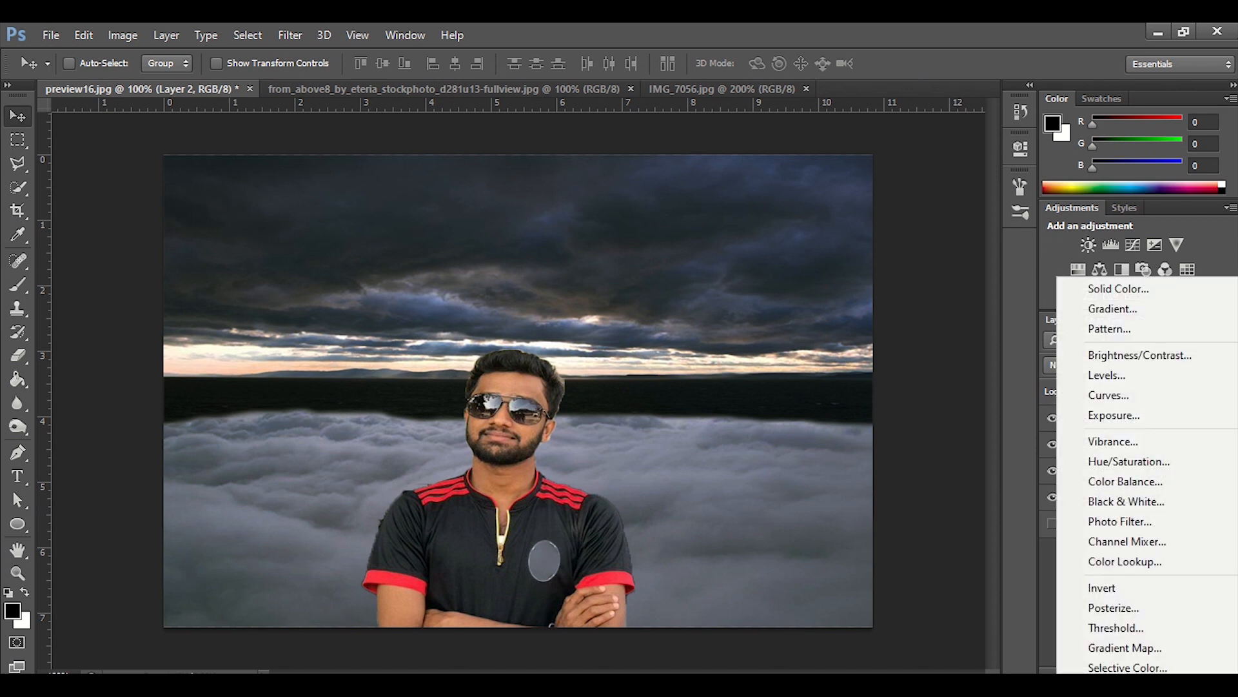
{"action": "left_click", "coordinate": [1156, 356]}
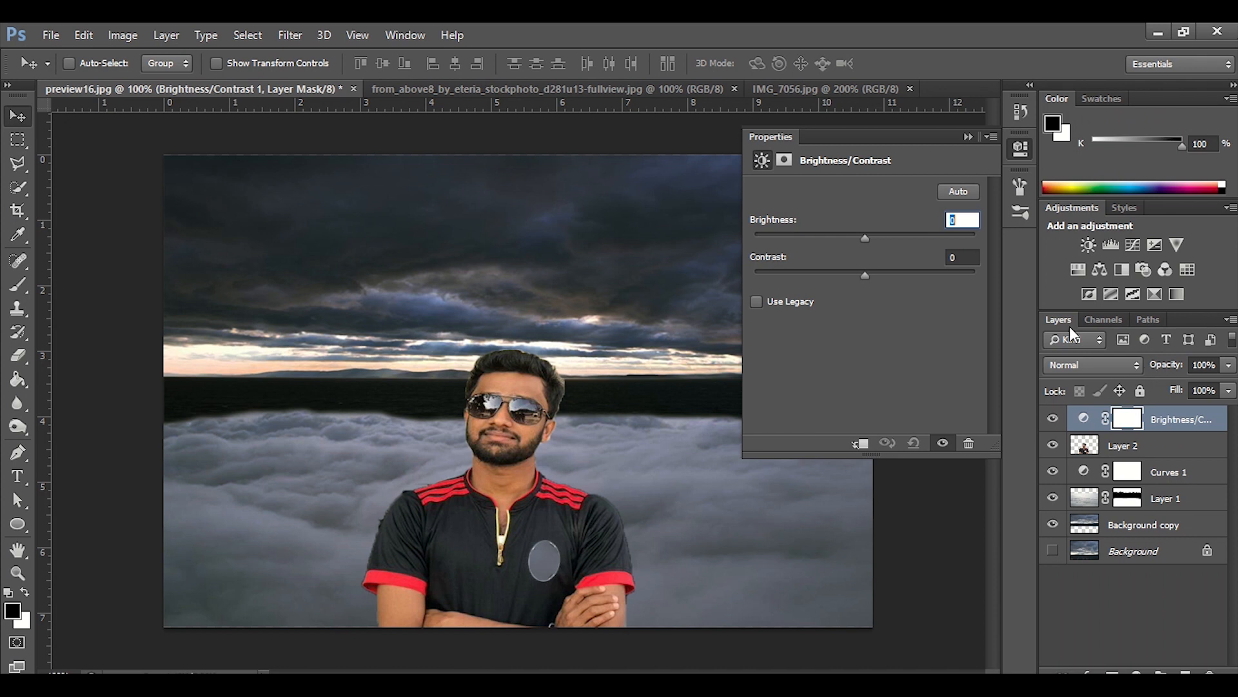
{"action": "mouse_move", "coordinate": [869, 239]}
{"action": "left_mouse_down"}
{"action": "mouse_move", "coordinate": [897, 239]}
{"action": "mouse_move", "coordinate": [858, 238]}
{"action": "mouse_move", "coordinate": [898, 241]}
{"action": "mouse_move", "coordinate": [882, 223]}
{"action": "left_mouse_up"}
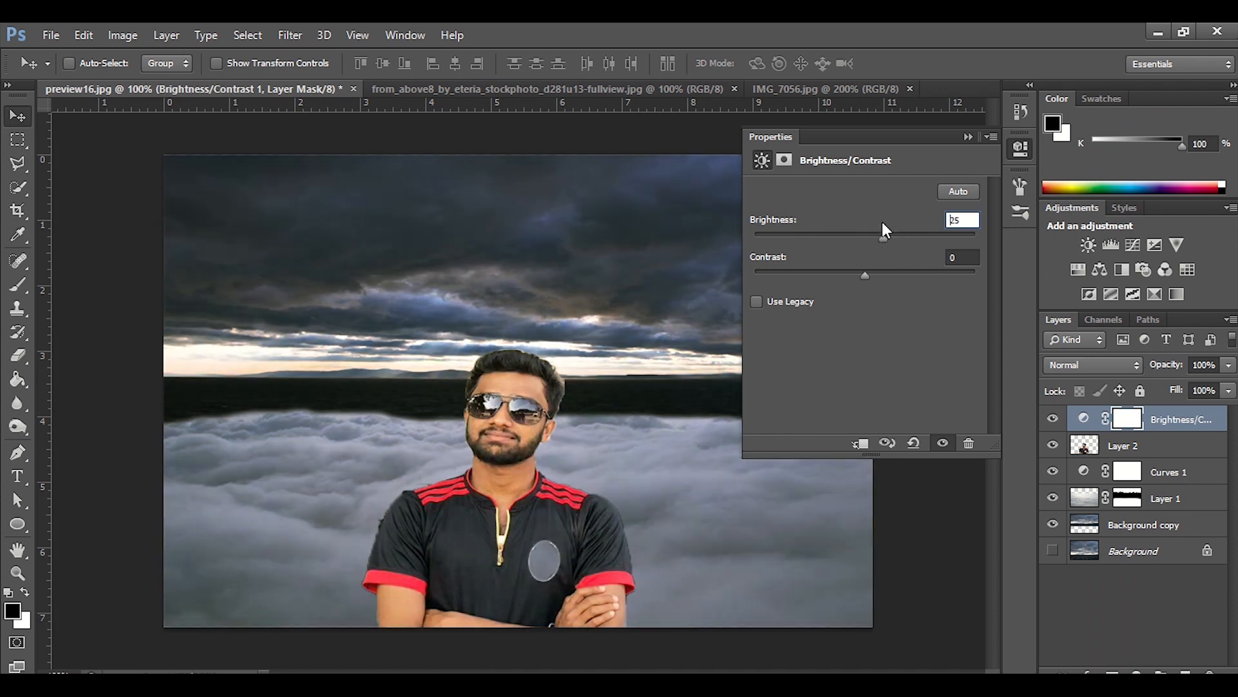
{"action": "left_click", "coordinate": [968, 136]}
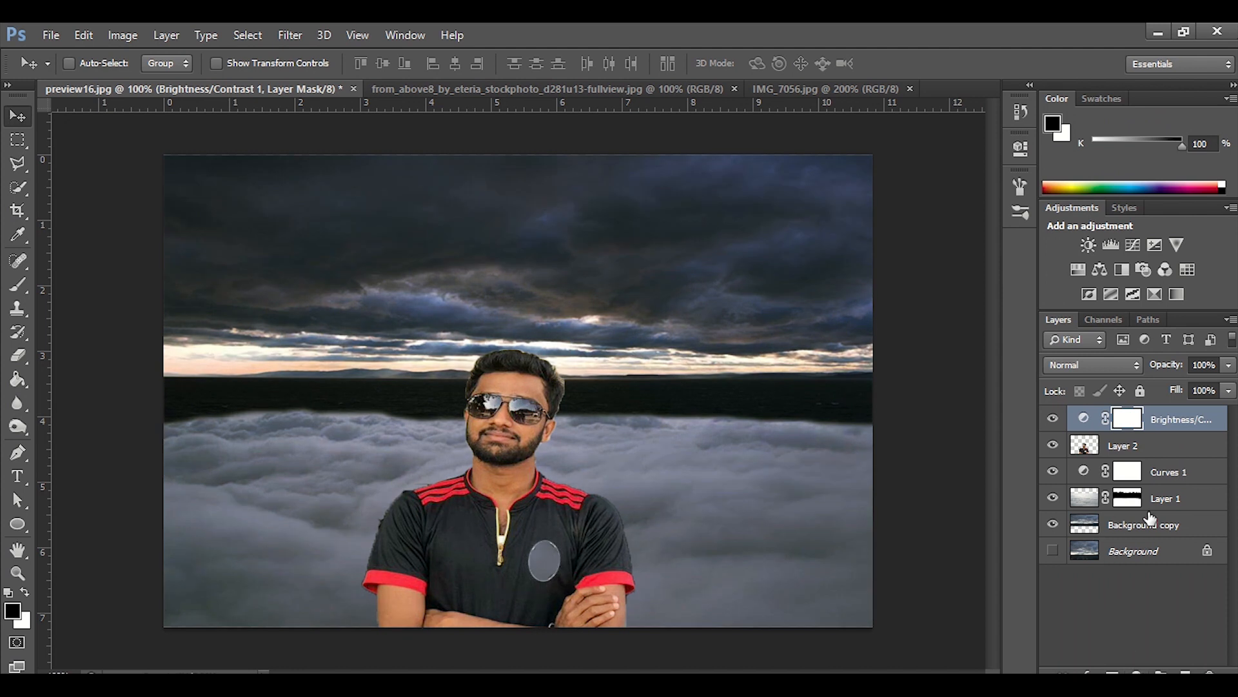
{"action": "key", "text": "Delete"}
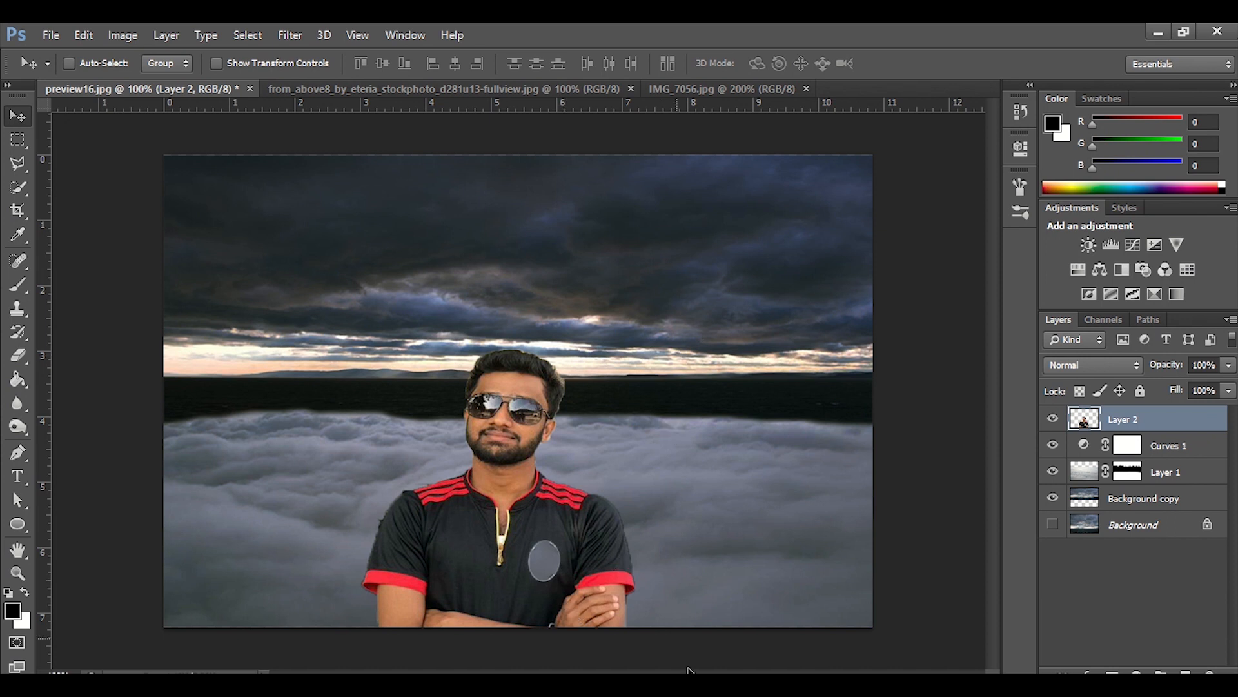
{"action": "mouse_move", "coordinate": [538, 51]}
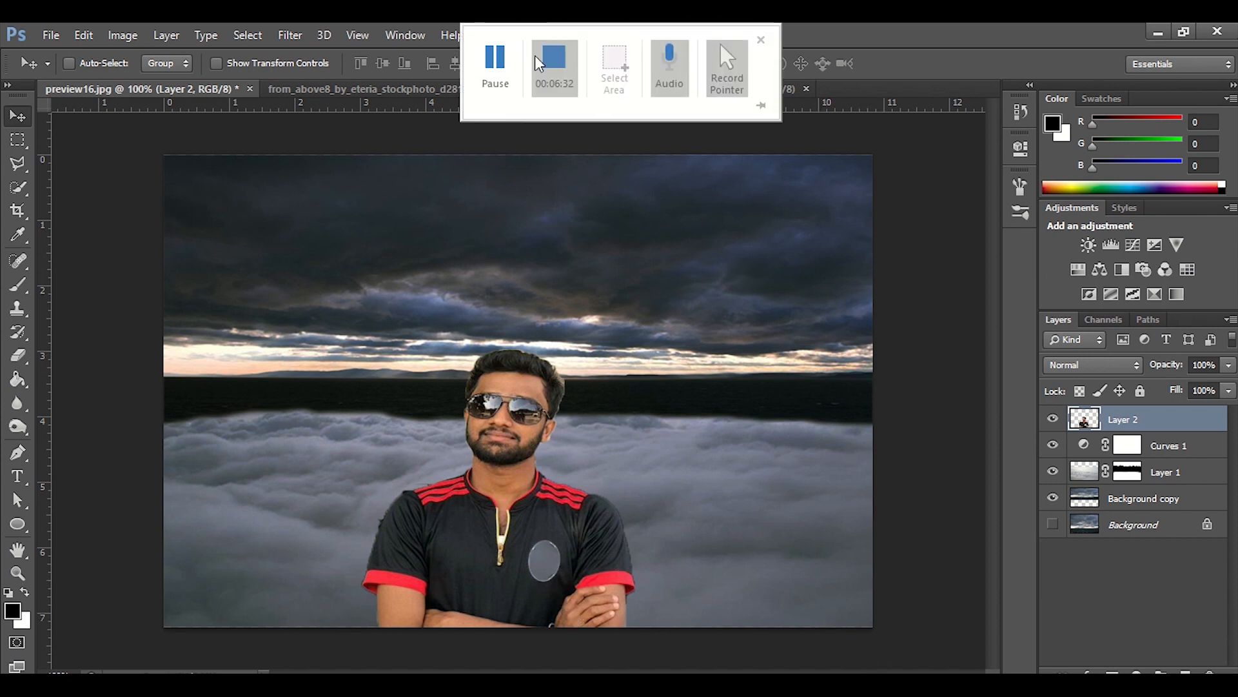
{"action": "left_click", "coordinate": [549, 60]}
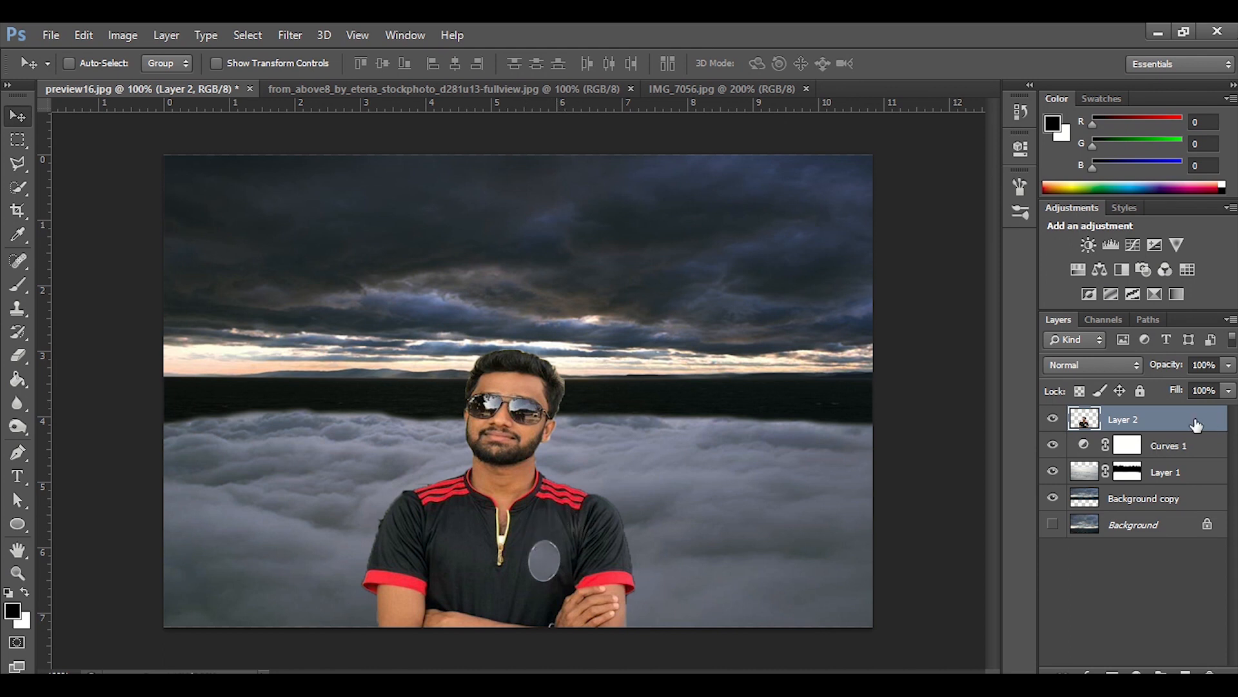
- Nudge the man's layer slightly to the right with Free Transform
{"action": "key", "text": "ctrl+t"}
{"action": "left_click_drag", "start_coordinate": [573, 556], "coordinate": [577, 554]}
{"action": "mouse_move", "coordinate": [709, 80]}
{"action": "left_click", "coordinate": [915, 63]}
- Open the black wing image romantic_wing___black_by_thy_darkest_hour_d4u9txe-pre.png
{"action": "left_click", "coordinate": [79, 32]}
{"action": "left_click", "coordinate": [63, 31]}
{"action": "left_click", "coordinate": [58, 35]}
{"action": "left_click", "coordinate": [71, 72]}
{"action": "double_click", "coordinate": [475, 345]}
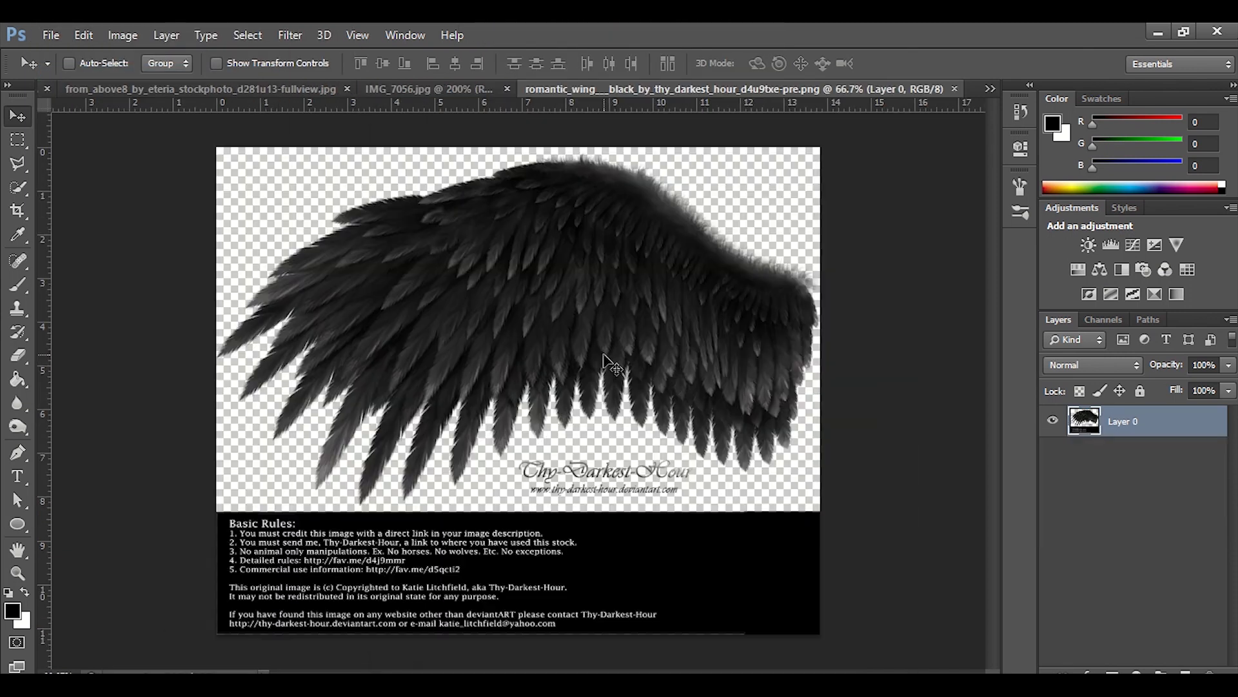
- Outline the whole black wing loosely with the Polygonal Lasso, leaving out the watermark and the rules text below it
{"action": "left_click", "coordinate": [17, 163]}
{"action": "left_click", "coordinate": [320, 204]}
{"action": "left_click", "coordinate": [534, 158]}
{"action": "left_click", "coordinate": [605, 151]}
{"action": "left_click", "coordinate": [706, 178]}
{"action": "left_click", "coordinate": [781, 212]}
{"action": "left_click", "coordinate": [810, 272]}
{"action": "left_click", "coordinate": [819, 306]}
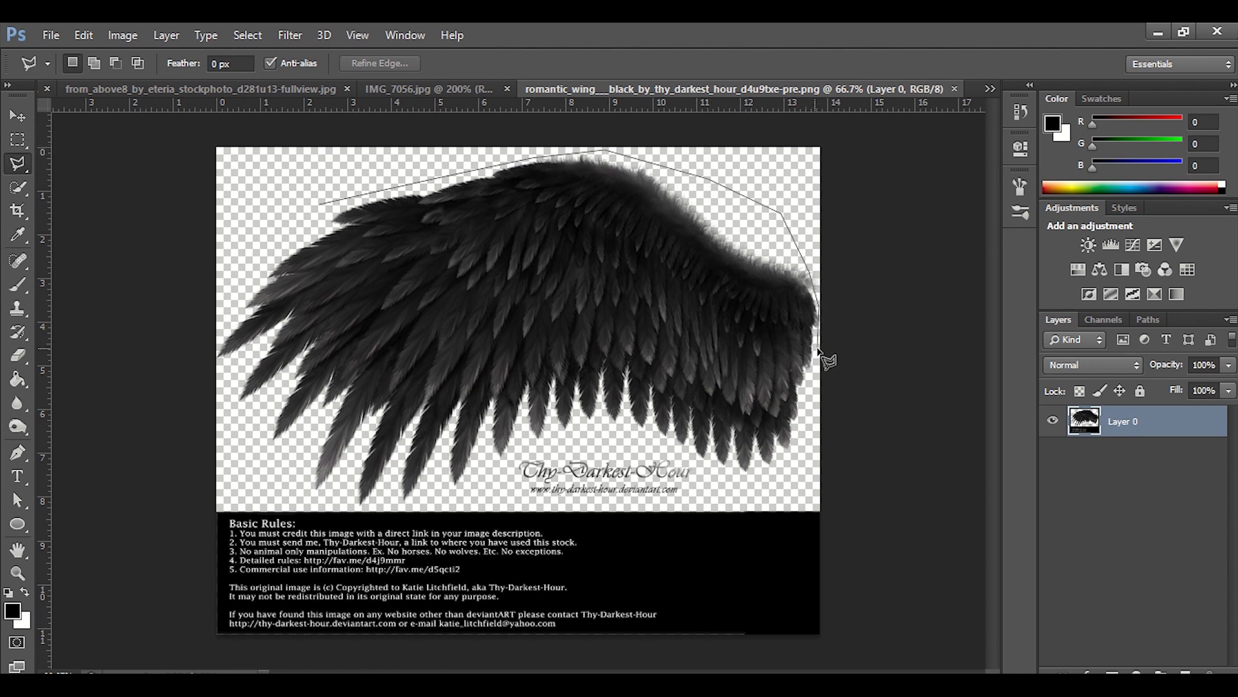
{"action": "left_click", "coordinate": [790, 460]}
{"action": "left_click", "coordinate": [729, 477]}
{"action": "left_click", "coordinate": [561, 435]}
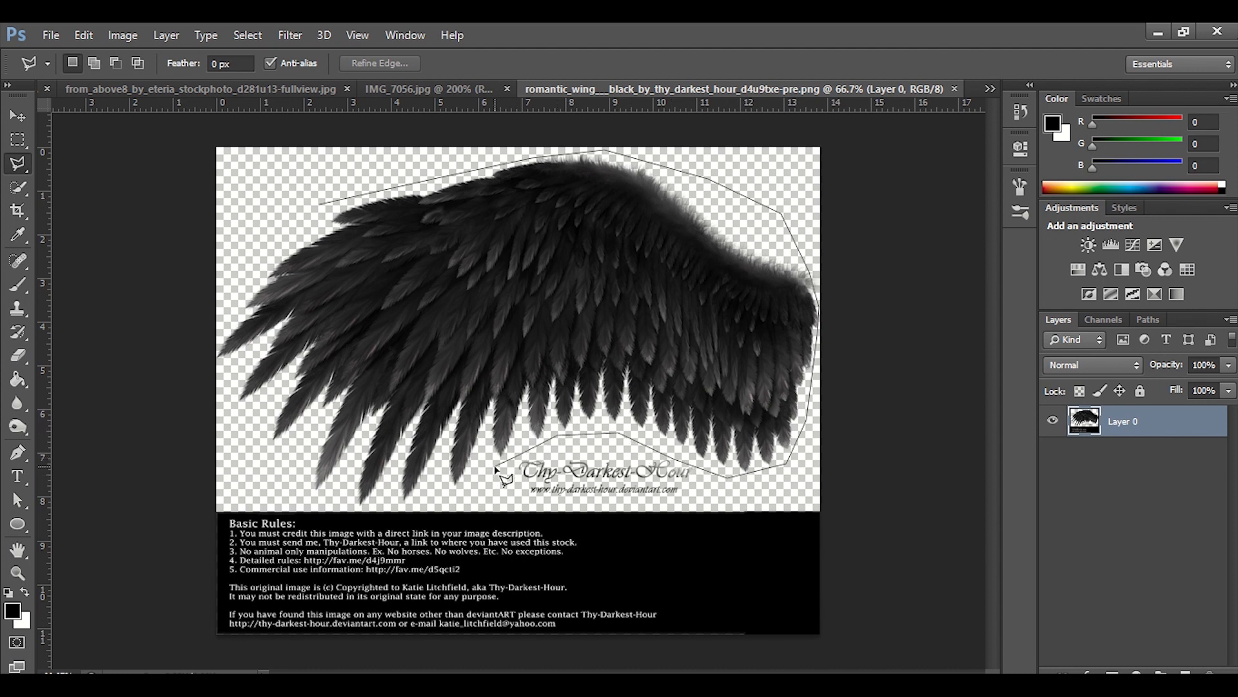
{"action": "left_click", "coordinate": [397, 508]}
{"action": "left_click", "coordinate": [342, 506]}
{"action": "left_click", "coordinate": [253, 474]}
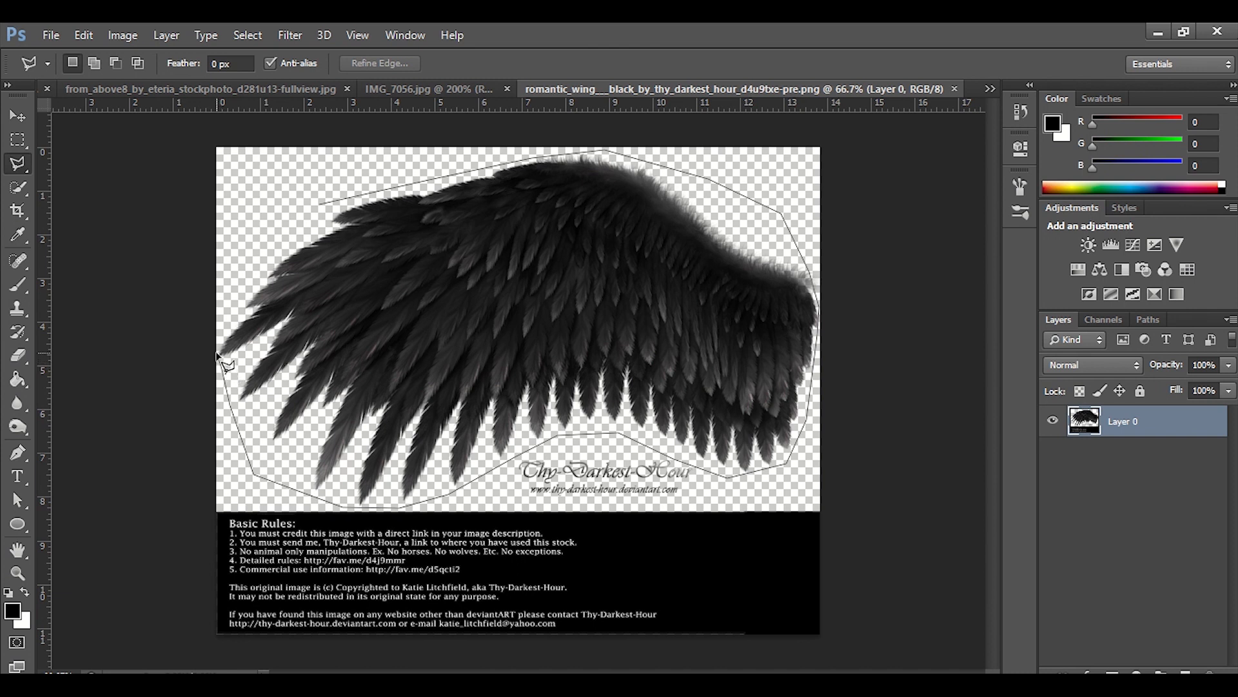
{"action": "left_click", "coordinate": [324, 206]}
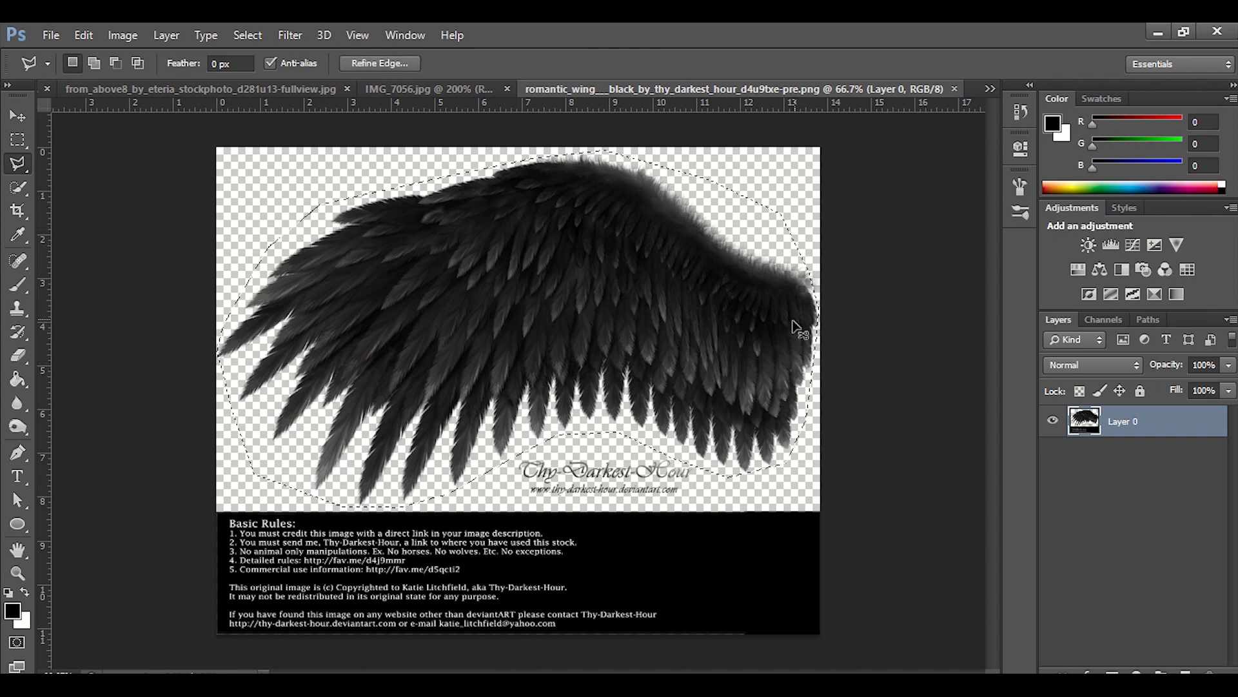
- Copy the selected wing into preview16.jpg as a new layer above the man, and close the other image documents
{"action": "left_click_drag", "start_coordinate": [408, 274], "coordinate": [343, 380]}
{"action": "left_click", "coordinate": [529, 88]}
{"action": "left_click", "coordinate": [588, 88]}
{"action": "left_click", "coordinate": [401, 86]}
{"action": "left_click", "coordinate": [425, 89]}
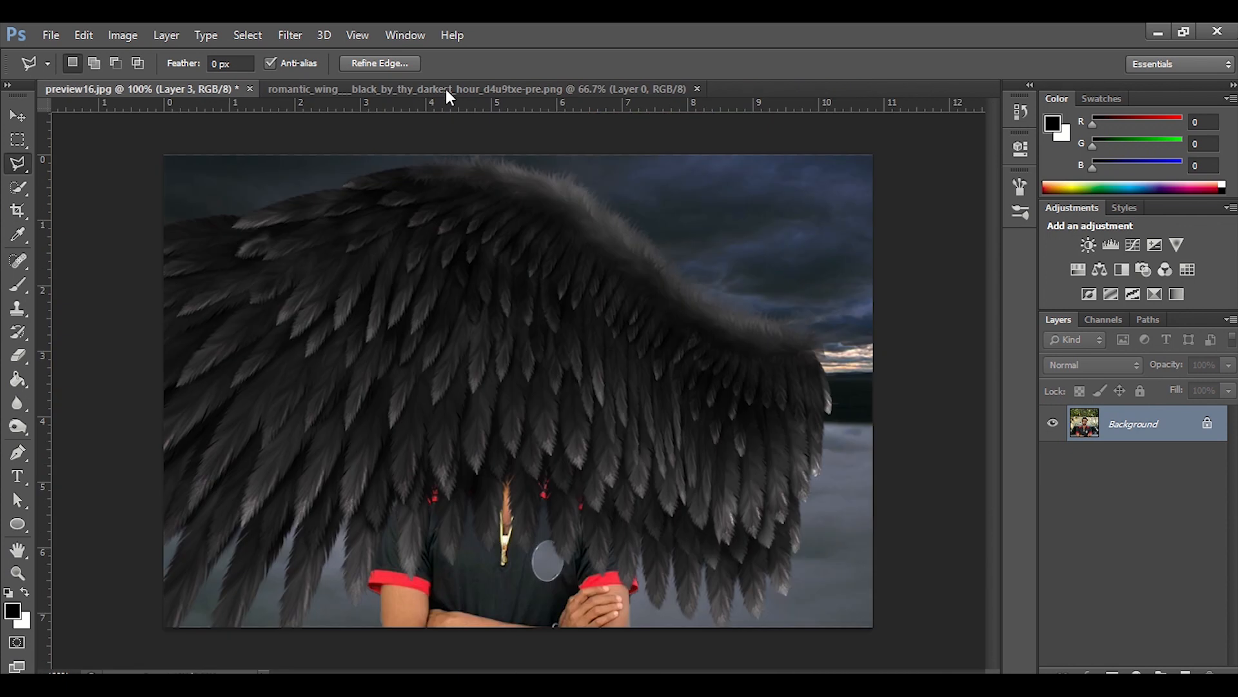
{"action": "left_click", "coordinate": [490, 89]}
{"action": "left_click", "coordinate": [695, 89]}
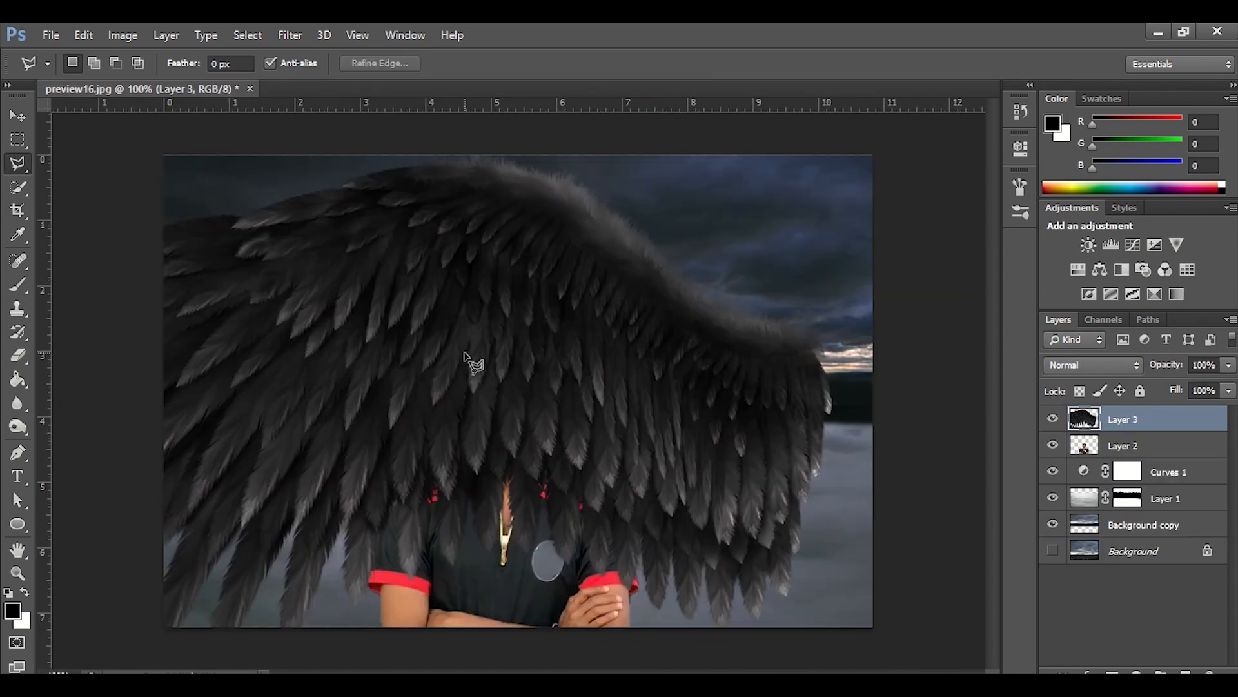
- Scale the wing to about 39%, rotate it about 12°, and place it against the man's left-hand shoulder
{"action": "key", "text": "ctrl+t"}
{"action": "left_click_drag", "start_coordinate": [832, 152], "coordinate": [354, 431]}
{"action": "left_click_drag", "start_coordinate": [282, 561], "coordinate": [400, 479]}
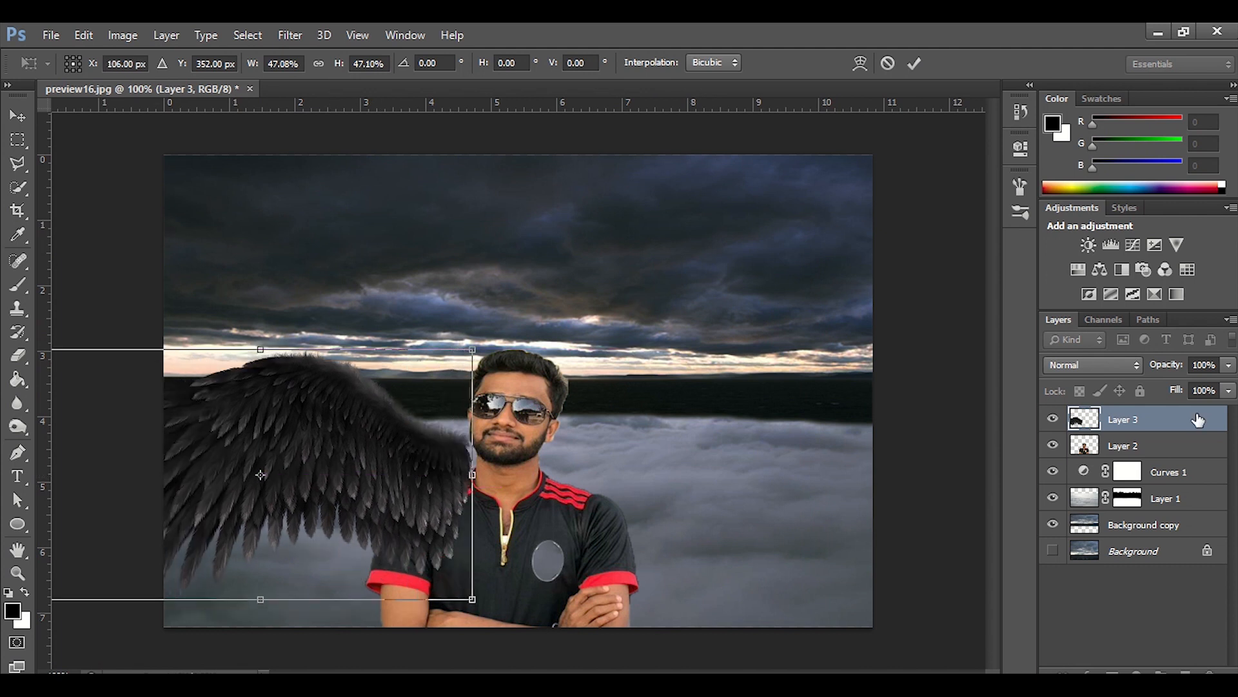
{"action": "left_click_drag", "start_coordinate": [473, 350], "coordinate": [402, 391]}
{"action": "left_click_drag", "start_coordinate": [262, 441], "coordinate": [377, 387]}
{"action": "left_click_drag", "start_coordinate": [308, 313], "coordinate": [340, 311]}
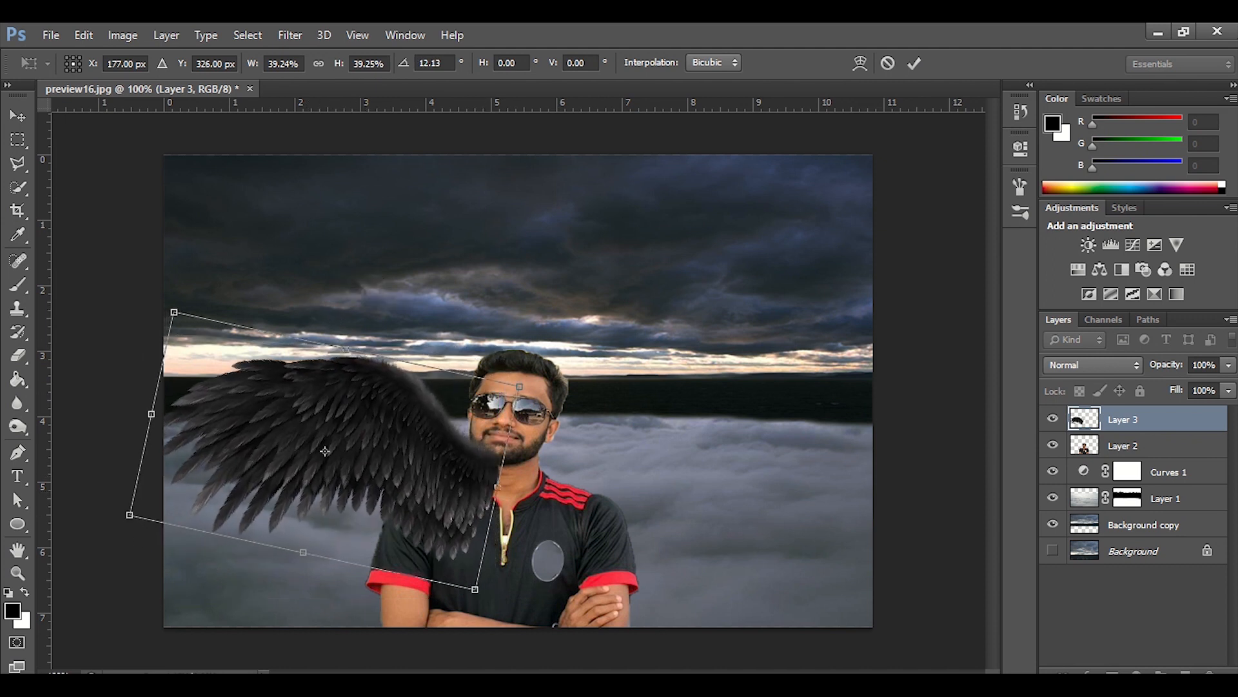
{"action": "left_click", "coordinate": [914, 62]}
- Shift the man slightly towards the right and duplicate the wing layer as Layer 3 copy
{"action": "left_click", "coordinate": [1139, 447]}
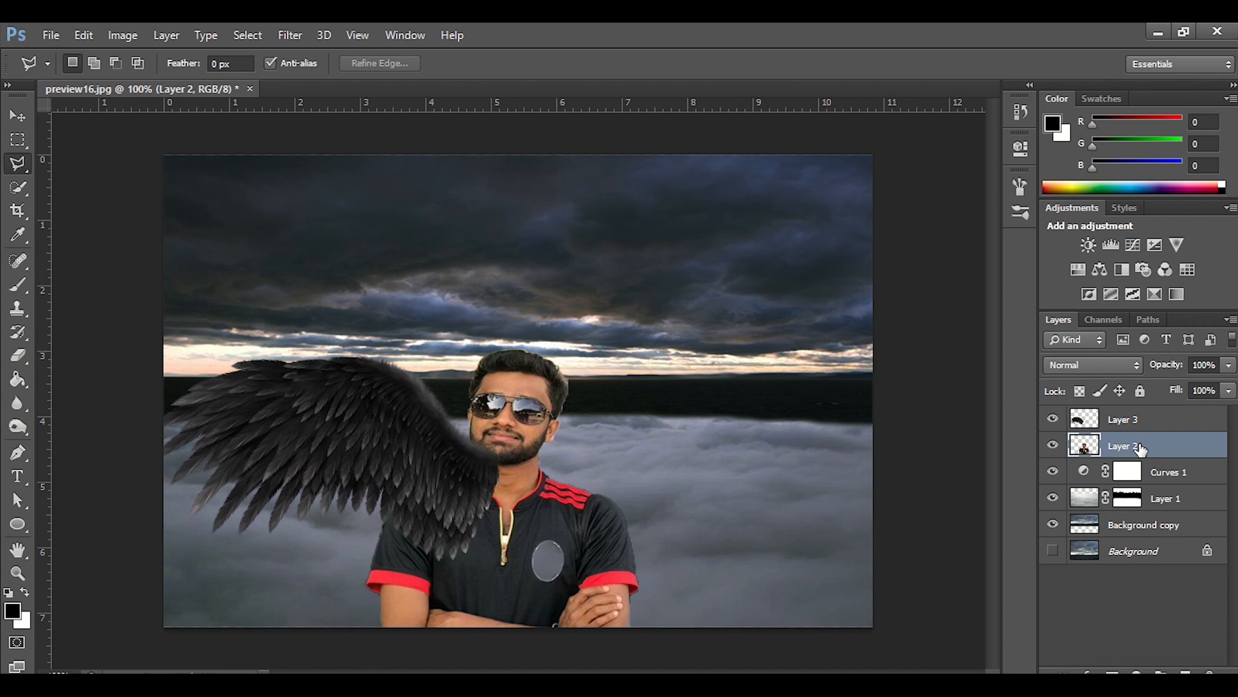
{"action": "left_click_drag", "start_coordinate": [560, 552], "coordinate": [570, 551]}
{"action": "left_click", "coordinate": [1161, 420]}
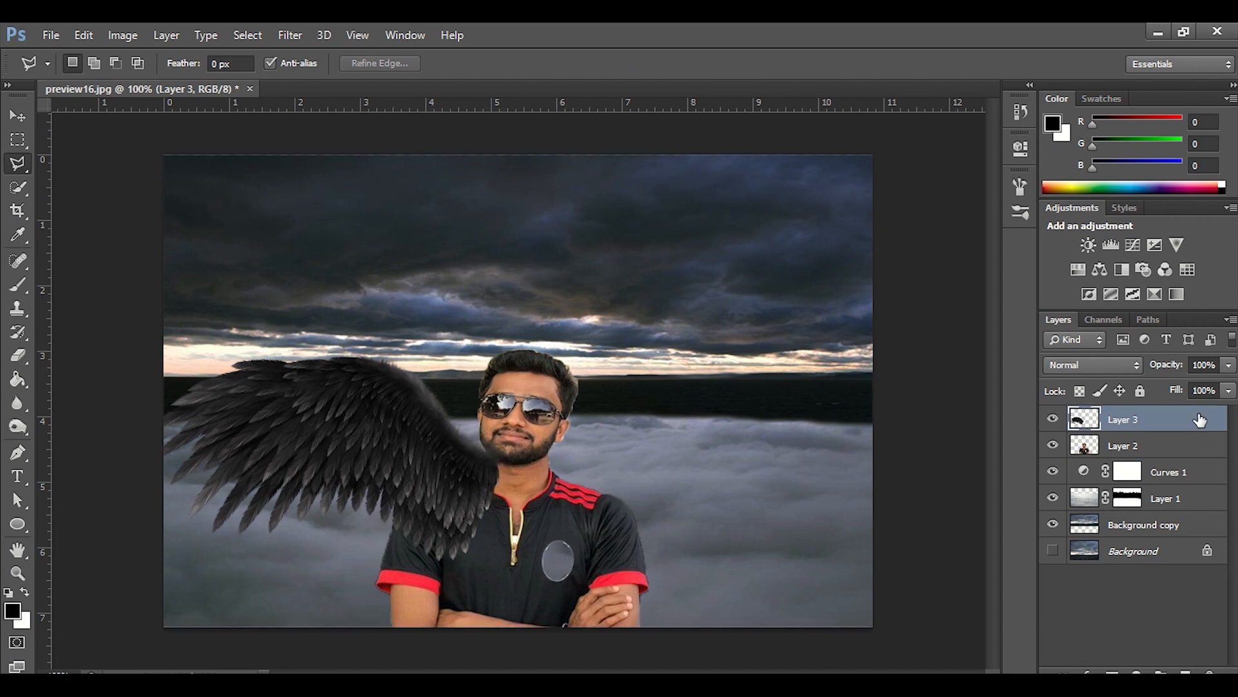
{"action": "right_click", "coordinate": [1168, 425]}
{"action": "left_click", "coordinate": [830, 176]}
{"action": "left_click", "coordinate": [761, 228]}
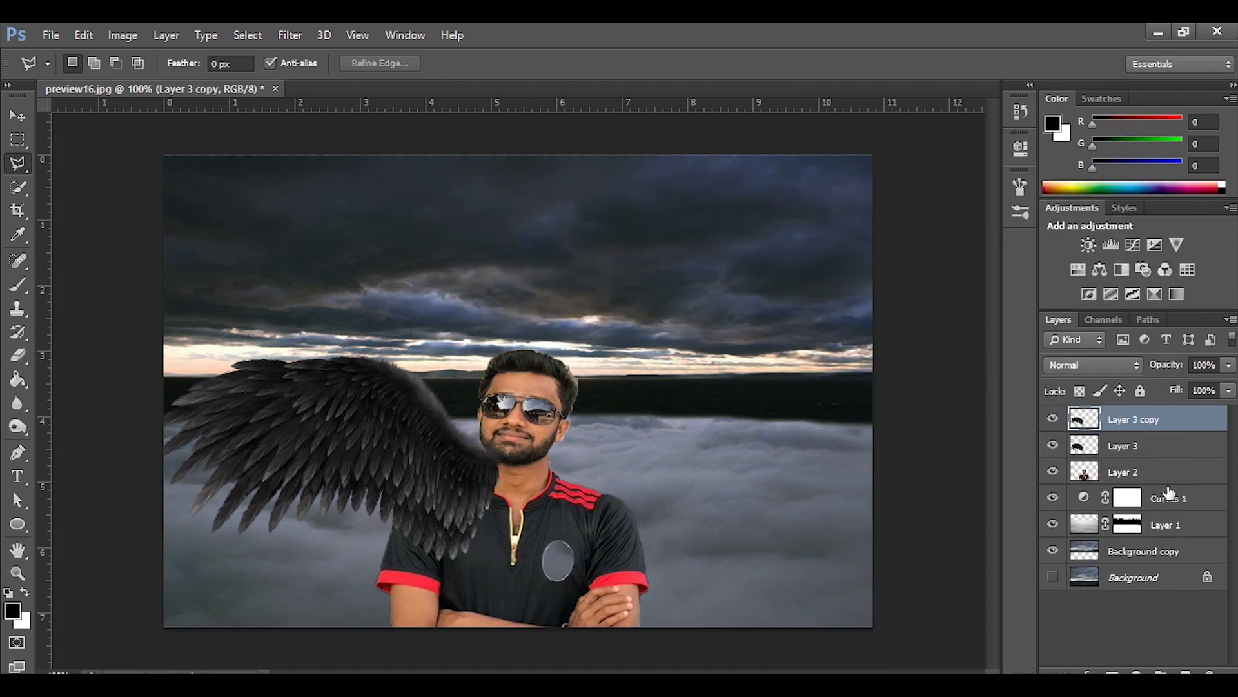
{"action": "left_click", "coordinate": [1087, 421], "text": "ctrl"}
{"action": "right_click", "coordinate": [401, 443]}
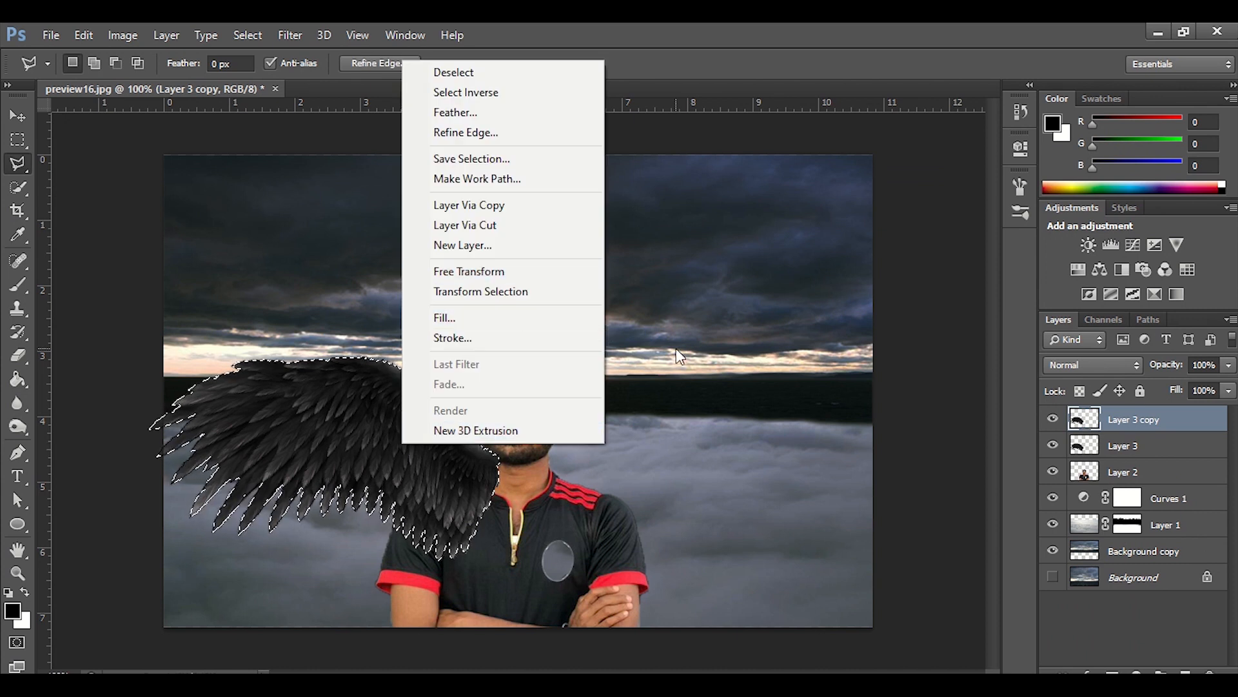
{"action": "left_click", "coordinate": [350, 454]}
{"action": "left_click", "coordinate": [1135, 424], "text": "ctrl"}
{"action": "left_click", "coordinate": [1084, 420], "text": "ctrl"}
{"action": "right_click", "coordinate": [440, 456]}
{"action": "left_click", "coordinate": [721, 305]}
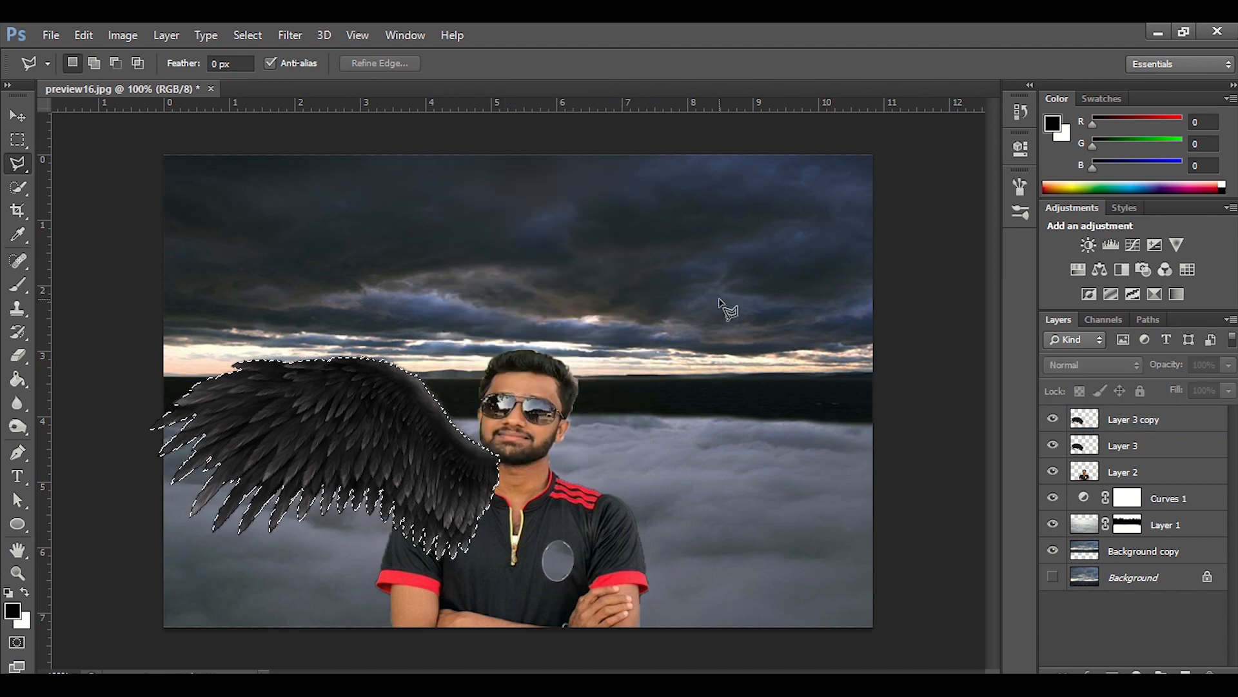
{"action": "left_click", "coordinate": [565, 440]}
{"action": "key", "text": "Escape"}
{"action": "left_click", "coordinate": [382, 414]}
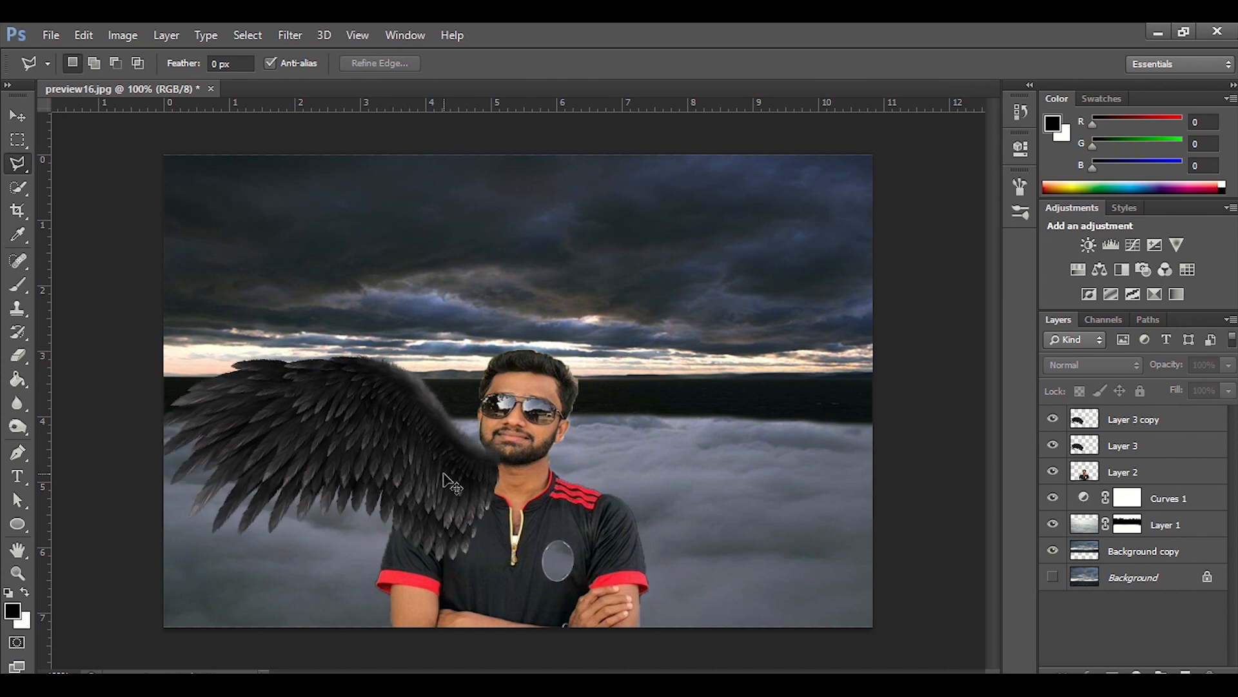
- Flip the duplicated wing horizontally, move it to the man's right-hand shoulder, and rotate it -3.15°
{"action": "left_click", "coordinate": [1148, 428]}
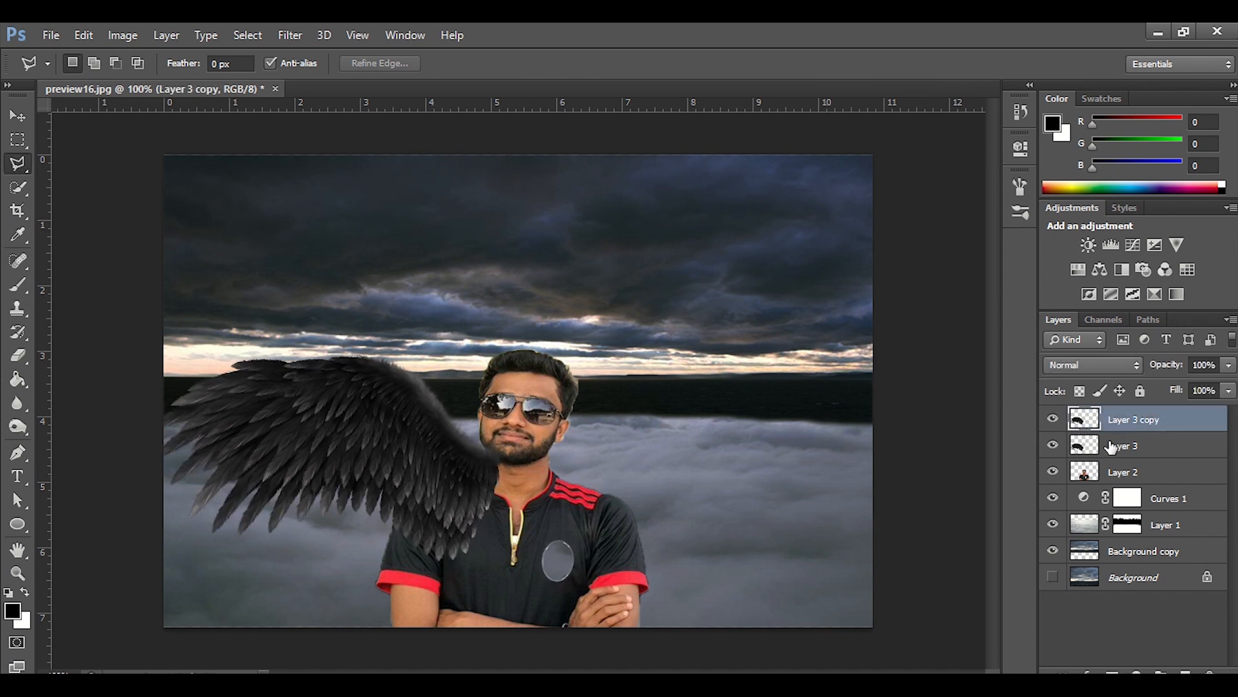
{"action": "key", "text": "ctrl+t"}
{"action": "right_click", "coordinate": [447, 482]}
{"action": "left_click", "coordinate": [516, 451]}
{"action": "left_click_drag", "start_coordinate": [387, 463], "coordinate": [767, 472]}
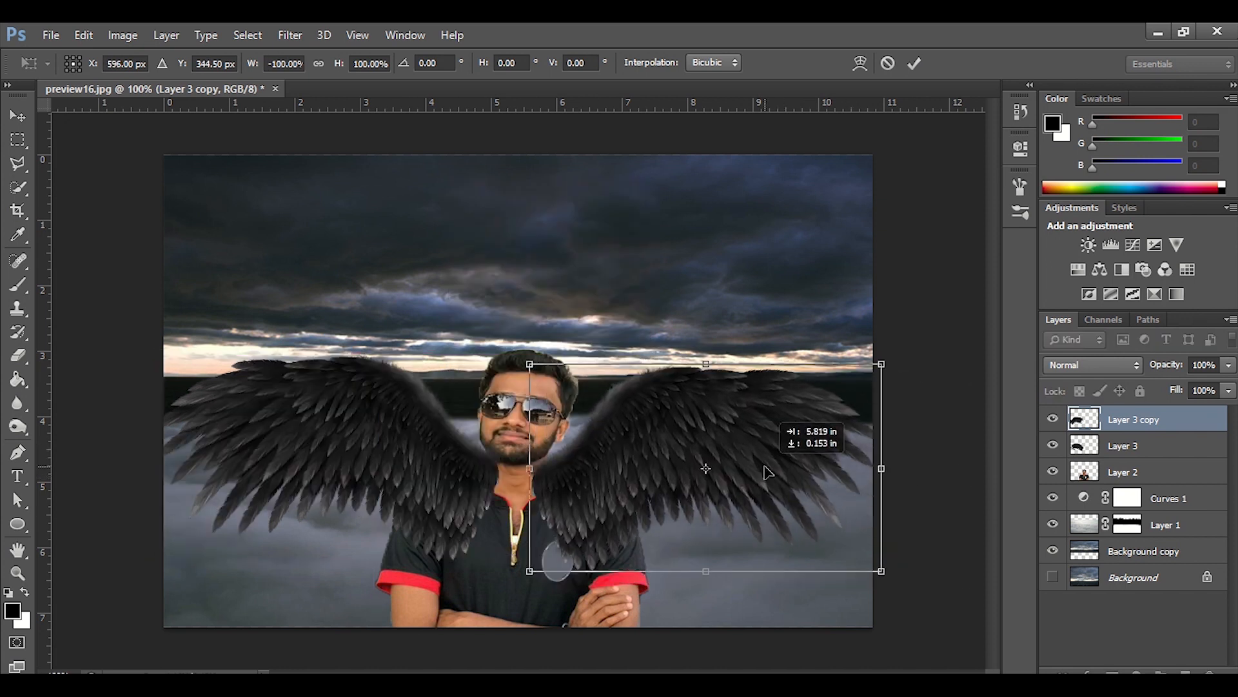
{"action": "left_click_drag", "start_coordinate": [824, 346], "coordinate": [814, 396]}
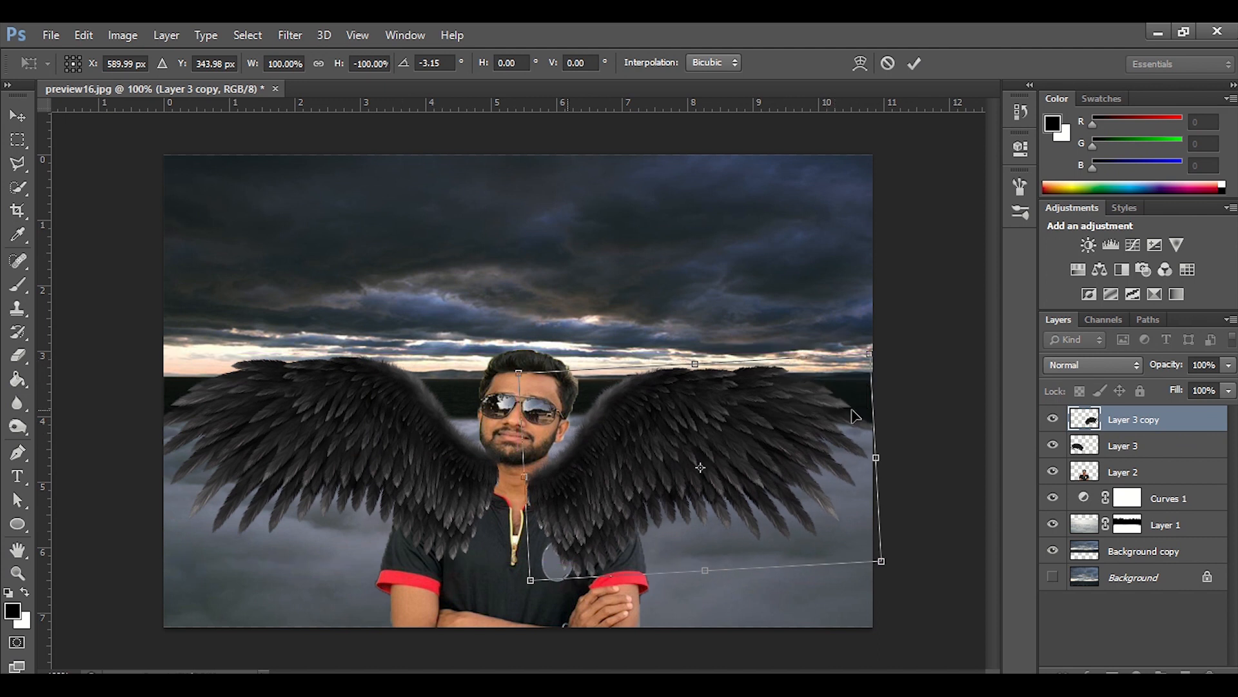
{"action": "left_click", "coordinate": [916, 64]}
{"action": "key", "text": "l"}
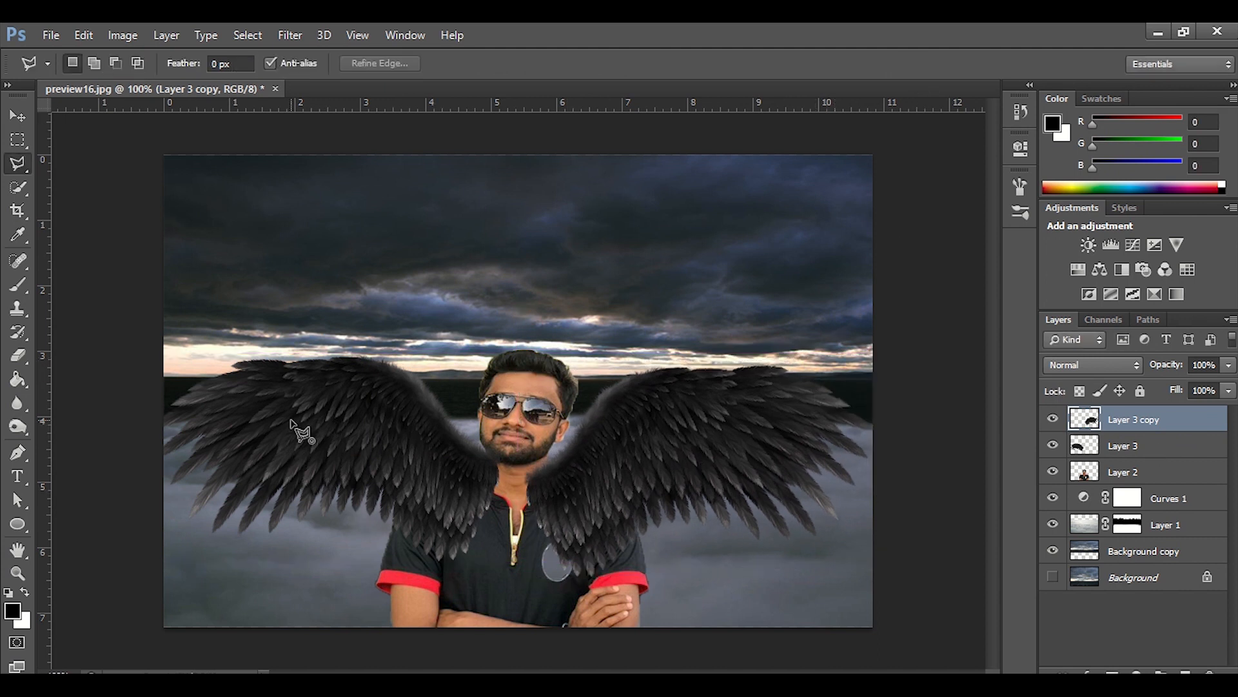
{"action": "key", "text": "ctrl+t"}
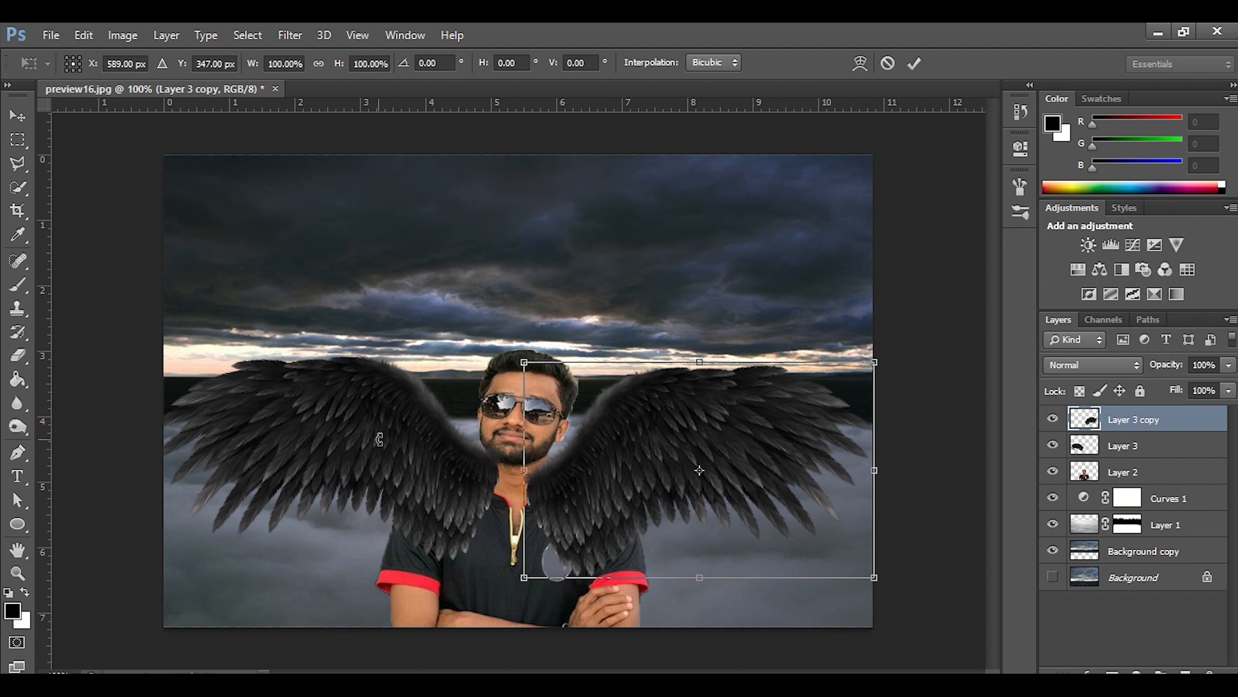
{"action": "left_click", "coordinate": [916, 64]}
- Lower the original wing slightly and rotate it 4.92° to match its mirrored copy, and move the man's layer above both wings
{"action": "left_click", "coordinate": [1161, 445]}
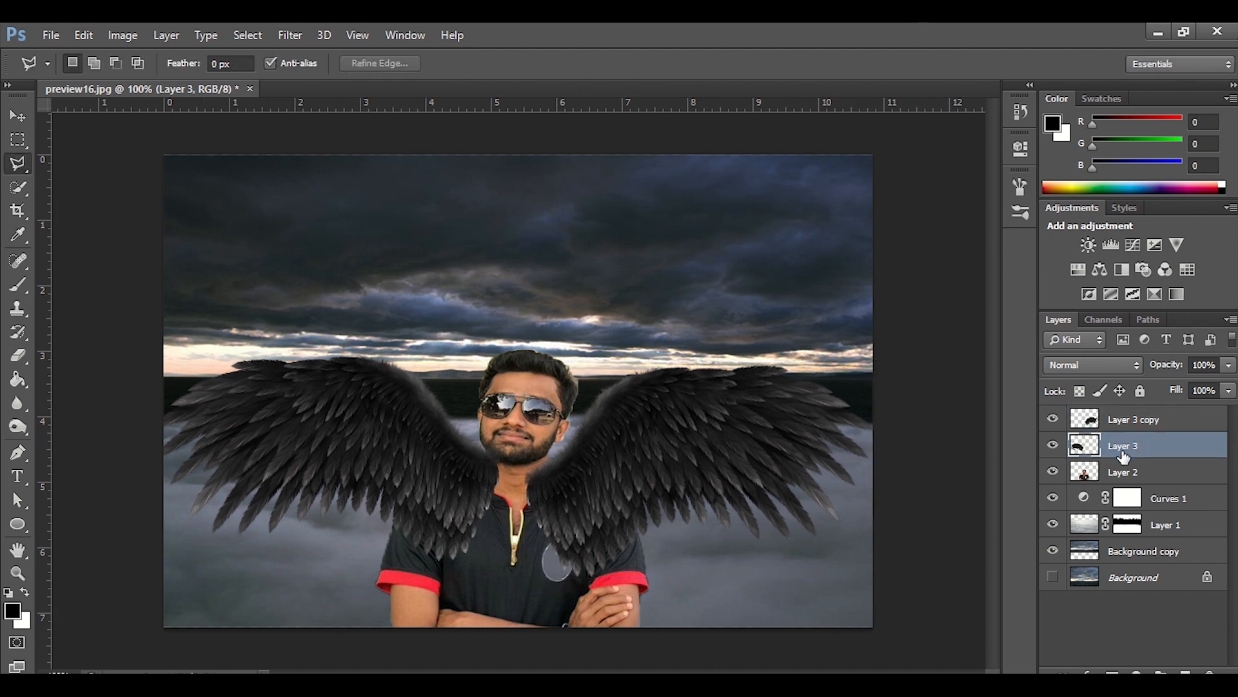
{"action": "key", "text": "ctrl+t"}
{"action": "left_click_drag", "start_coordinate": [432, 419], "coordinate": [434, 425]}
{"action": "left_click_drag", "start_coordinate": [346, 341], "coordinate": [356, 343]}
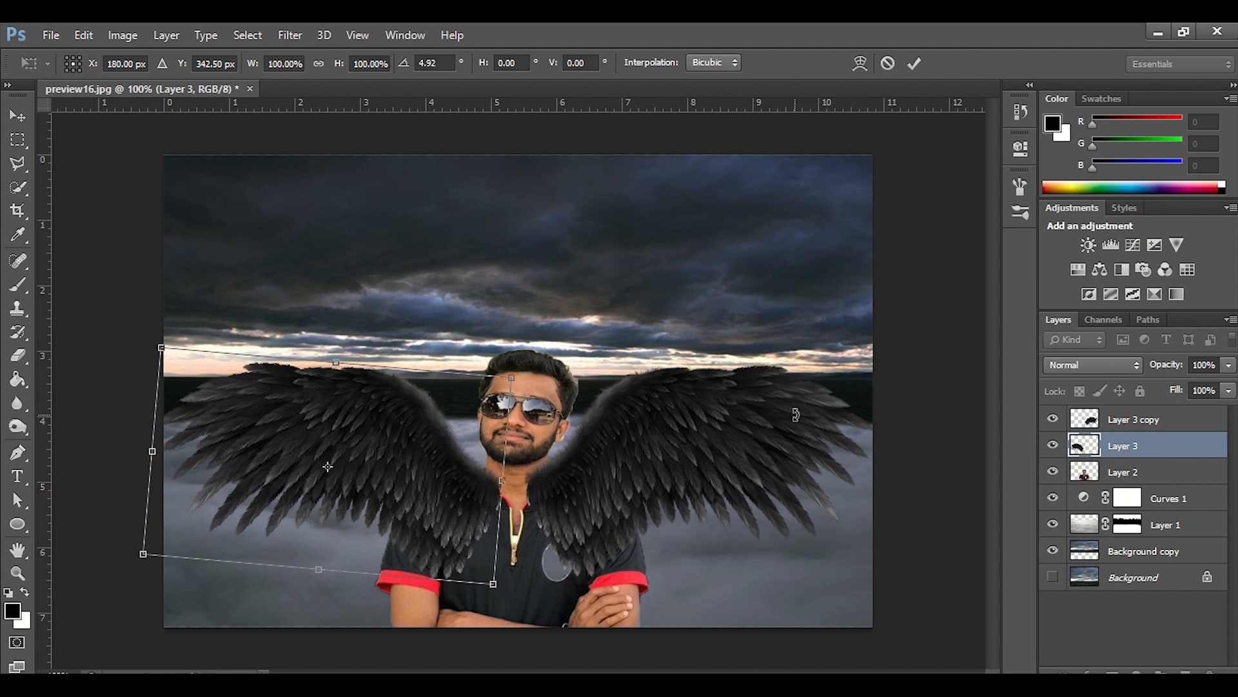
{"action": "left_click", "coordinate": [915, 64]}
{"action": "left_click_drag", "start_coordinate": [1154, 471], "coordinate": [1140, 412]}
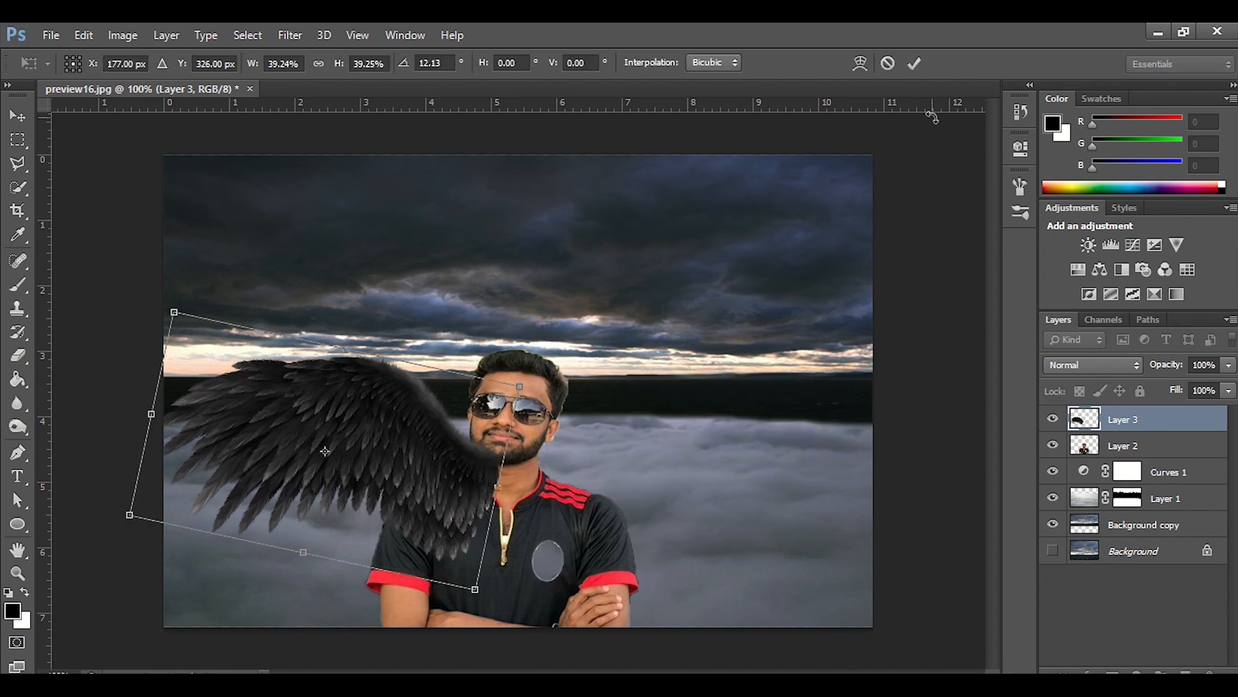
- Apply the wing's transform and shift the man's layer slightly to the right
{"action": "left_click", "coordinate": [914, 63]}
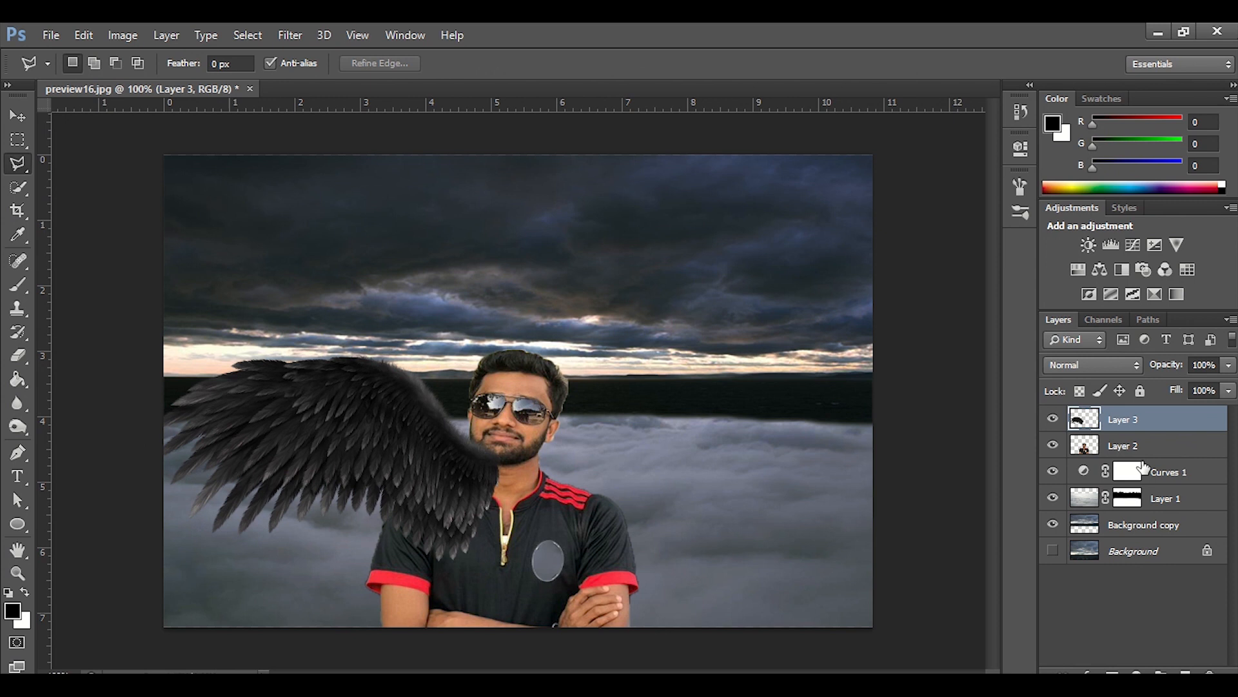
{"action": "left_click", "coordinate": [1141, 447]}
{"action": "left_click_drag", "start_coordinate": [560, 546], "coordinate": [569, 547]}
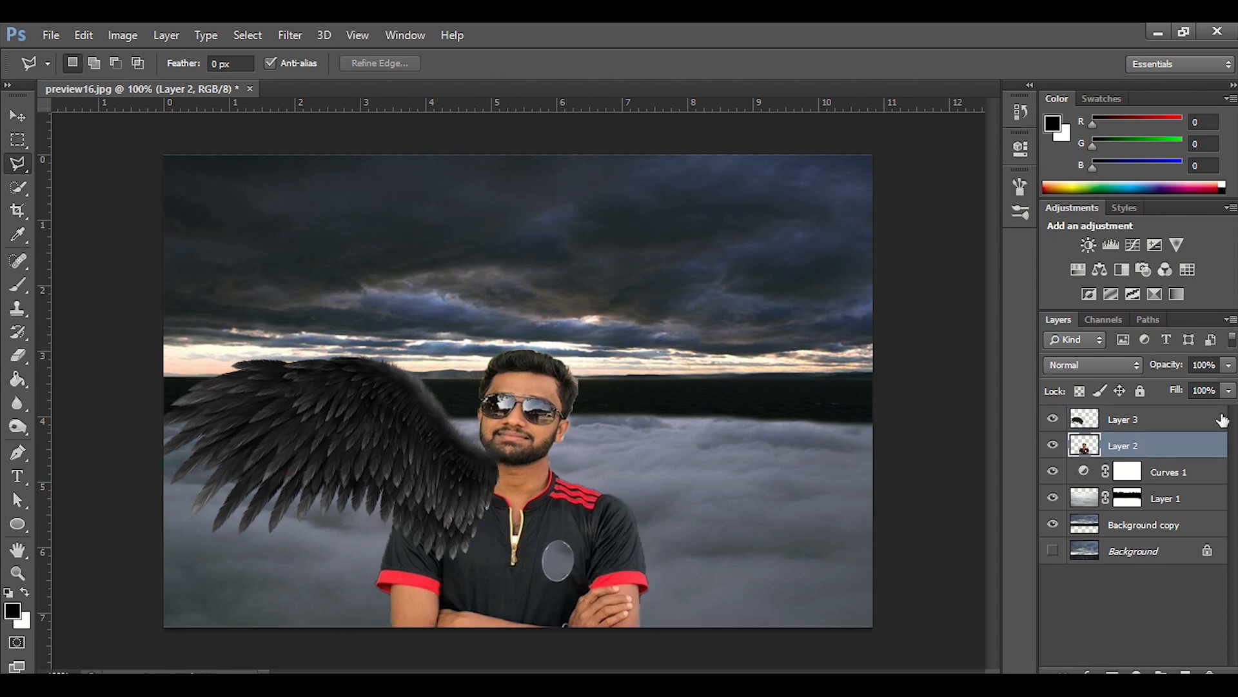
- Duplicate the wing layer within preview16.jpg as Layer 3 copy
{"action": "left_click", "coordinate": [1200, 420]}
{"action": "right_click", "coordinate": [1174, 423]}
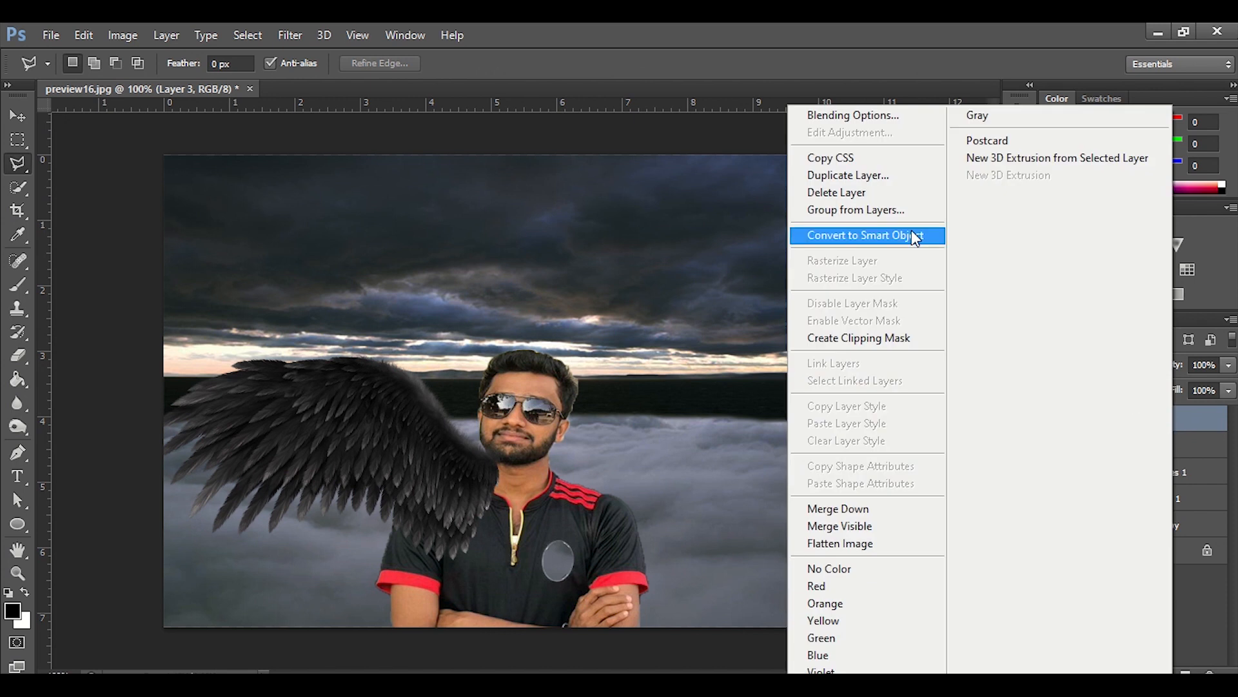
{"action": "left_click", "coordinate": [849, 174]}
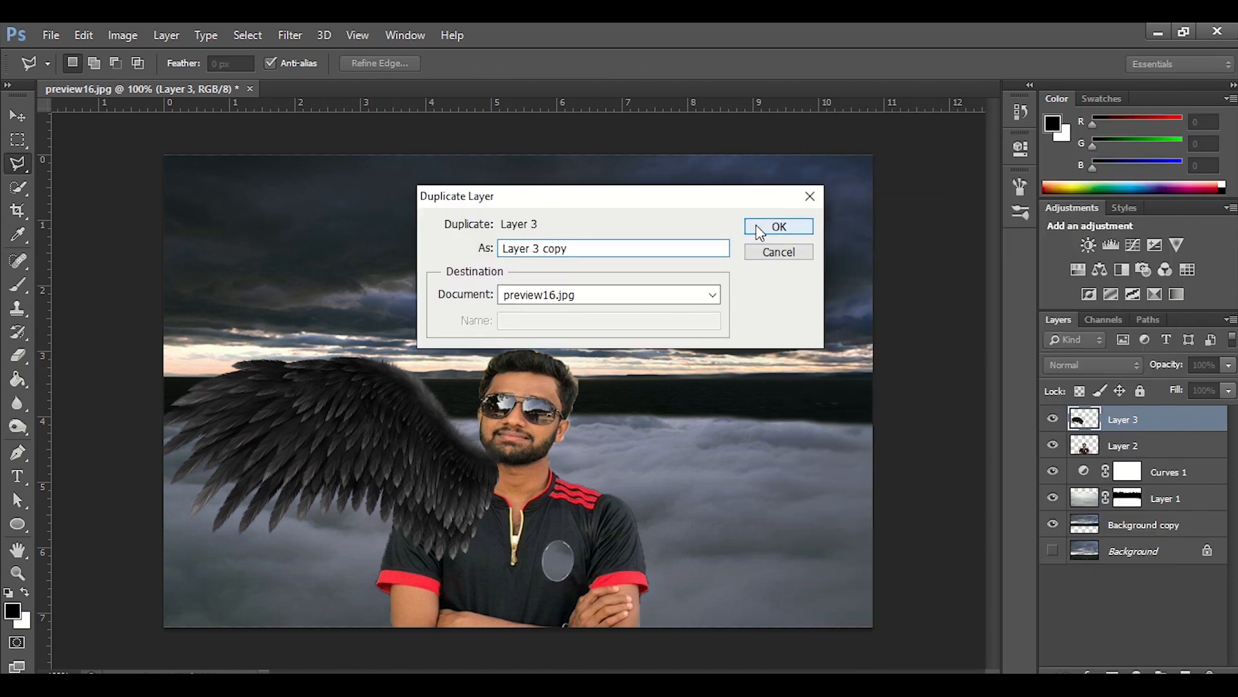
{"action": "left_click", "coordinate": [760, 230]}
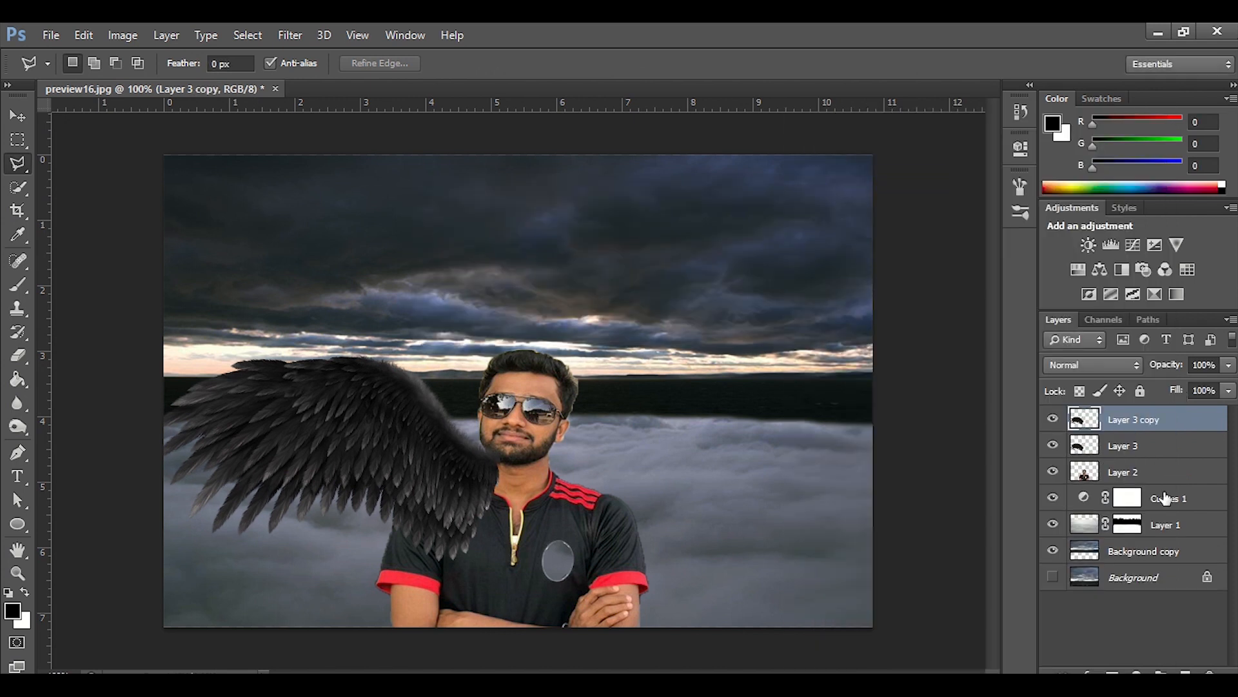
{"action": "left_click", "coordinate": [1086, 421], "text": "ctrl"}
{"action": "right_click", "coordinate": [404, 445]}
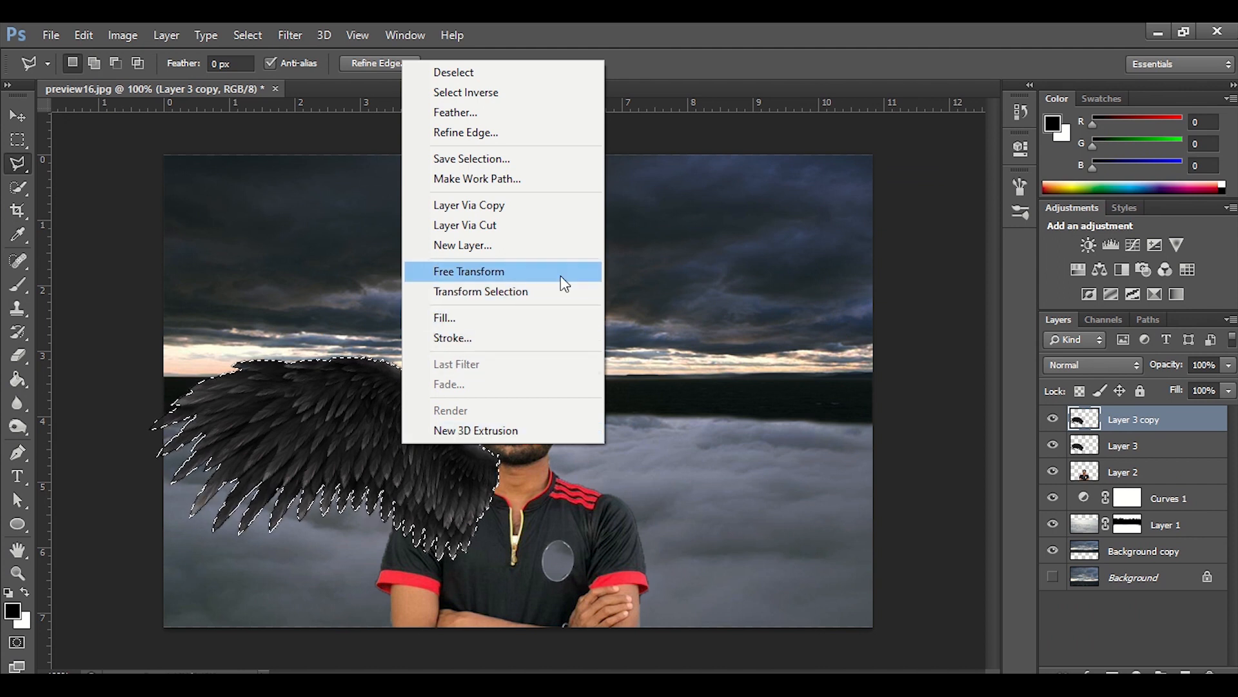
{"action": "left_click", "coordinate": [676, 349]}
{"action": "left_click", "coordinate": [350, 454]}
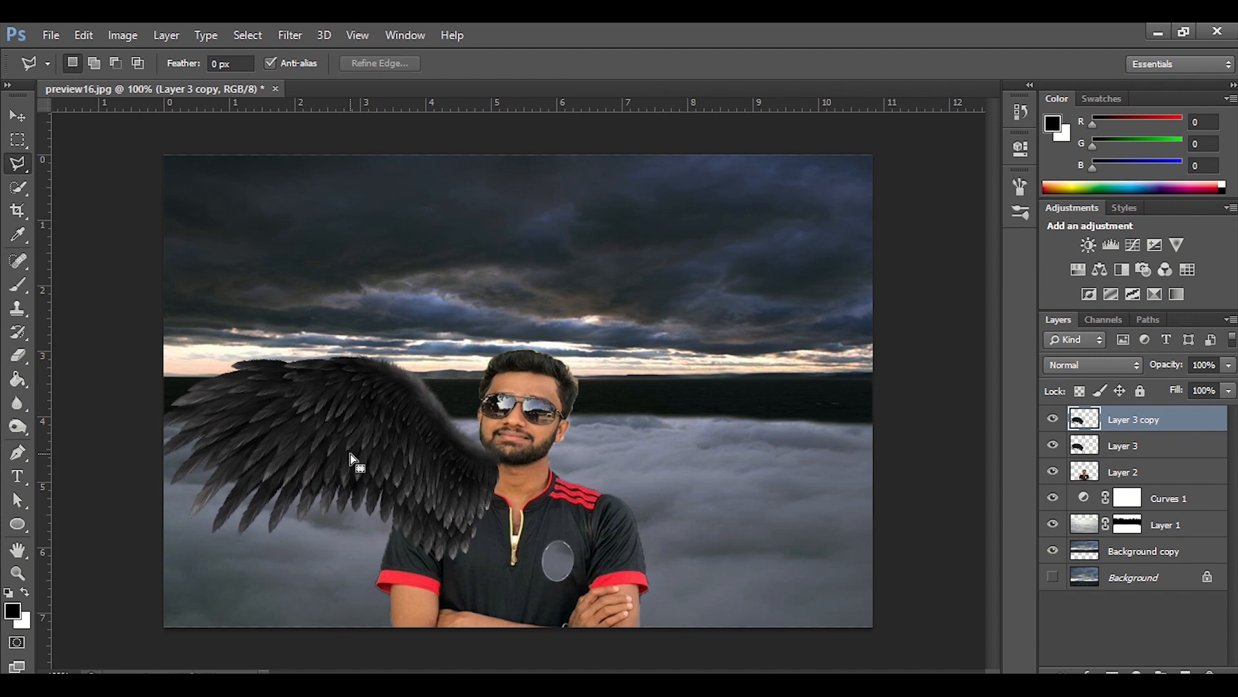
{"action": "left_click", "coordinate": [1135, 424], "text": "ctrl"}
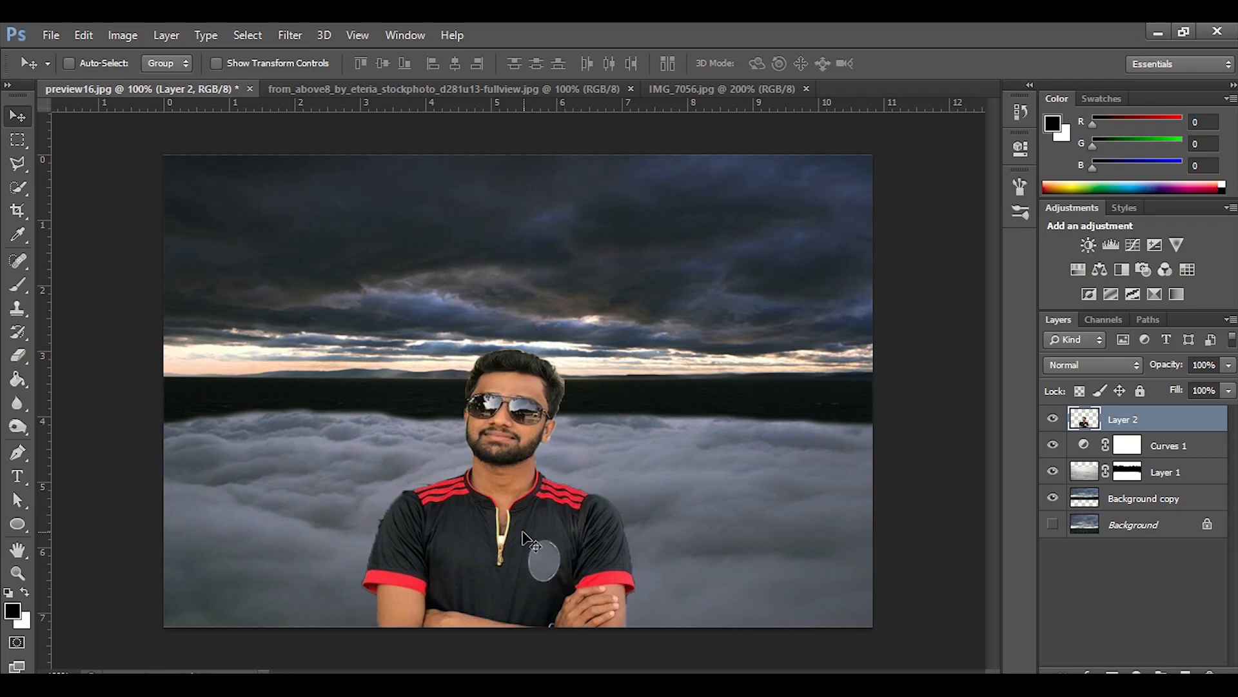
- Shift the man's layer slightly to the right with Free Transform and apply the transform
{"action": "key", "text": "ctrl+t"}
{"action": "left_click_drag", "start_coordinate": [571, 554], "coordinate": [576, 553]}
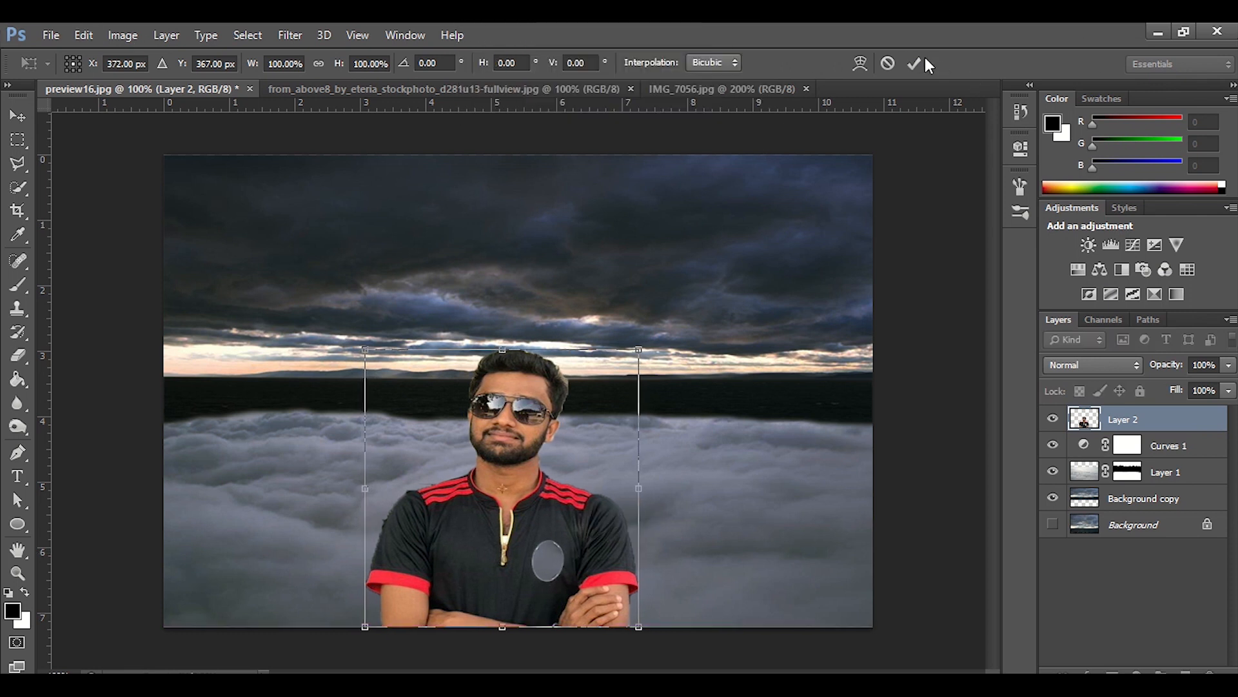
{"action": "left_click", "coordinate": [915, 62]}
- Open the black wing image, the romantic_wing PNG, in its own document
{"action": "left_click", "coordinate": [51, 35]}
{"action": "left_click", "coordinate": [71, 73]}
{"action": "double_click", "coordinate": [512, 348]}
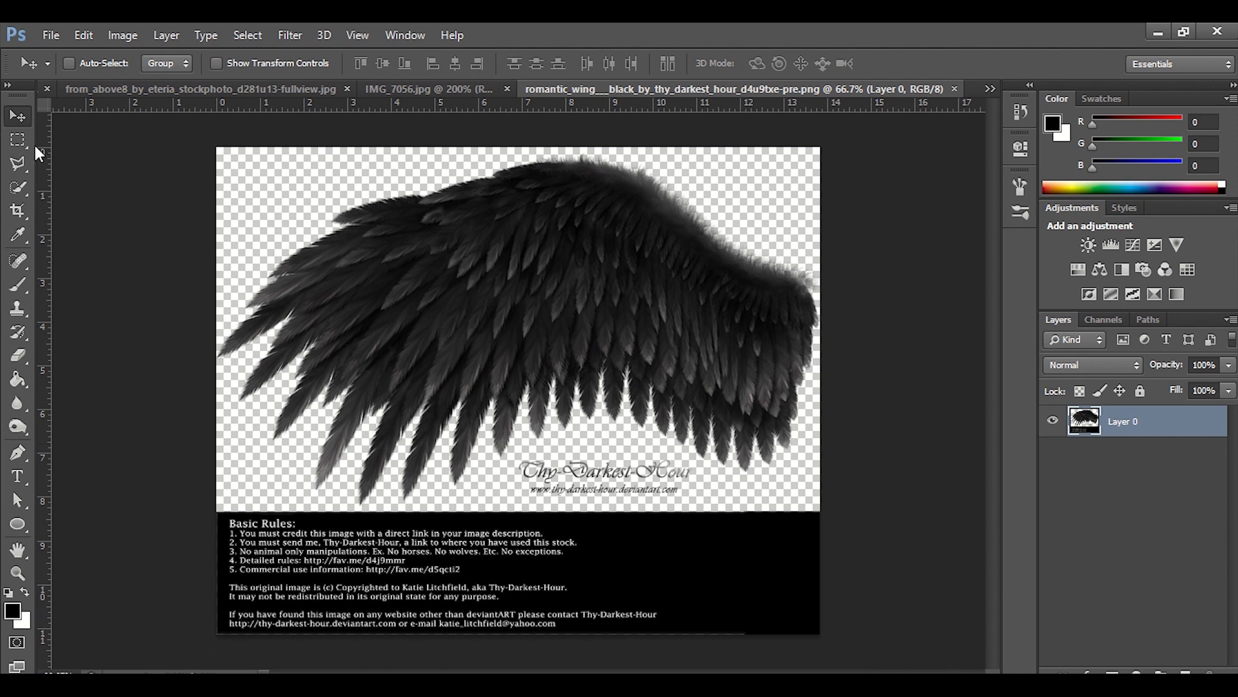
- Select the whole black wing with a closed Polygonal Lasso outline, leaving out the watermark and rules text below it
{"action": "left_click", "coordinate": [18, 163]}
{"action": "left_click", "coordinate": [319, 204]}
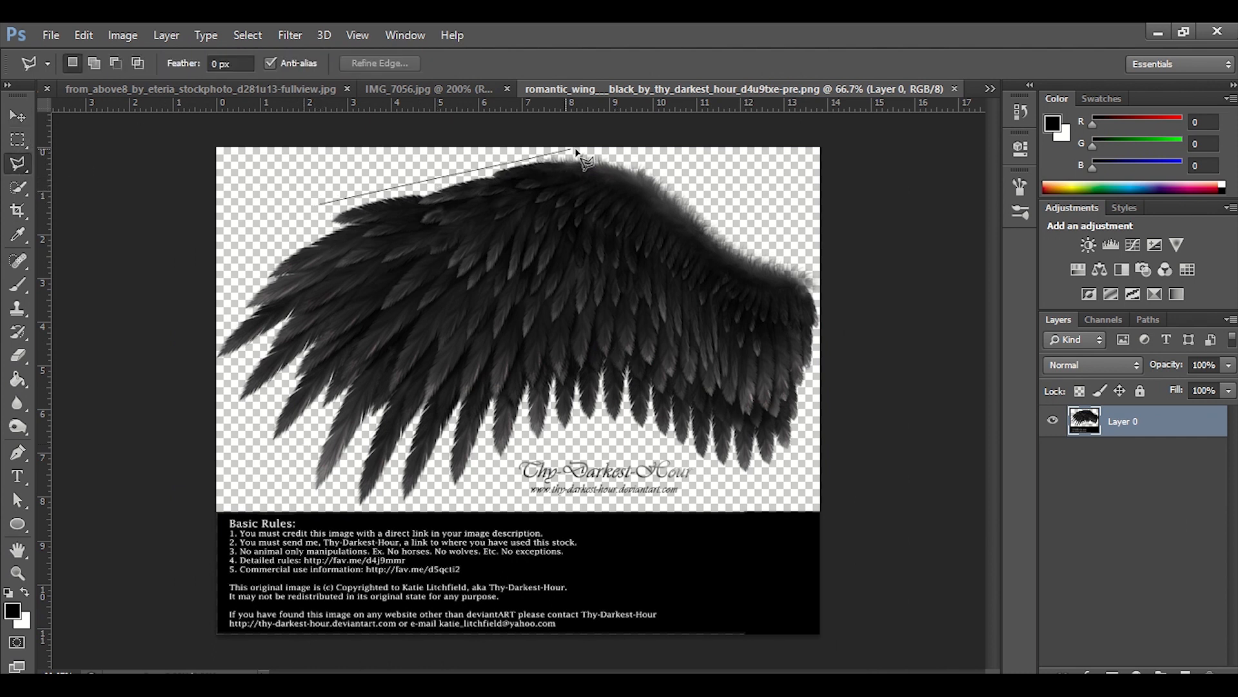
{"action": "left_click", "coordinate": [706, 178]}
{"action": "left_click", "coordinate": [782, 213]}
{"action": "left_click", "coordinate": [815, 298]}
{"action": "left_click", "coordinate": [807, 419]}
{"action": "left_click", "coordinate": [727, 477]}
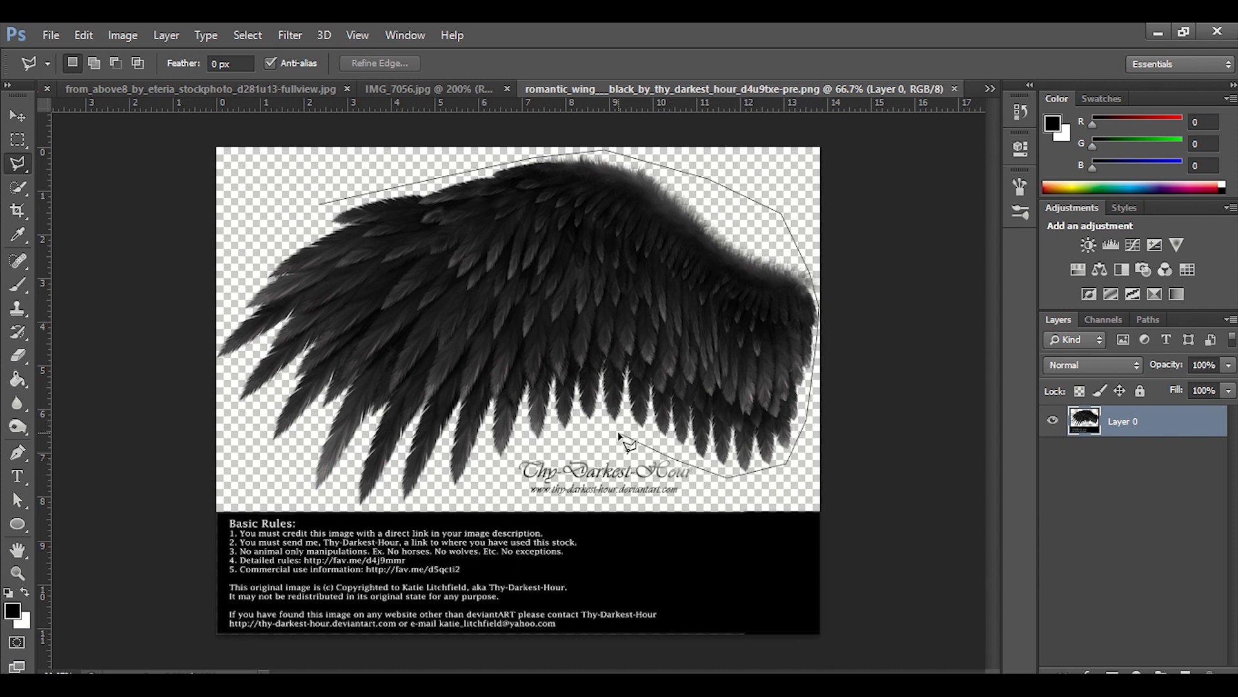
{"action": "left_click", "coordinate": [398, 507]}
{"action": "left_click", "coordinate": [342, 506]}
{"action": "left_click", "coordinate": [253, 475]}
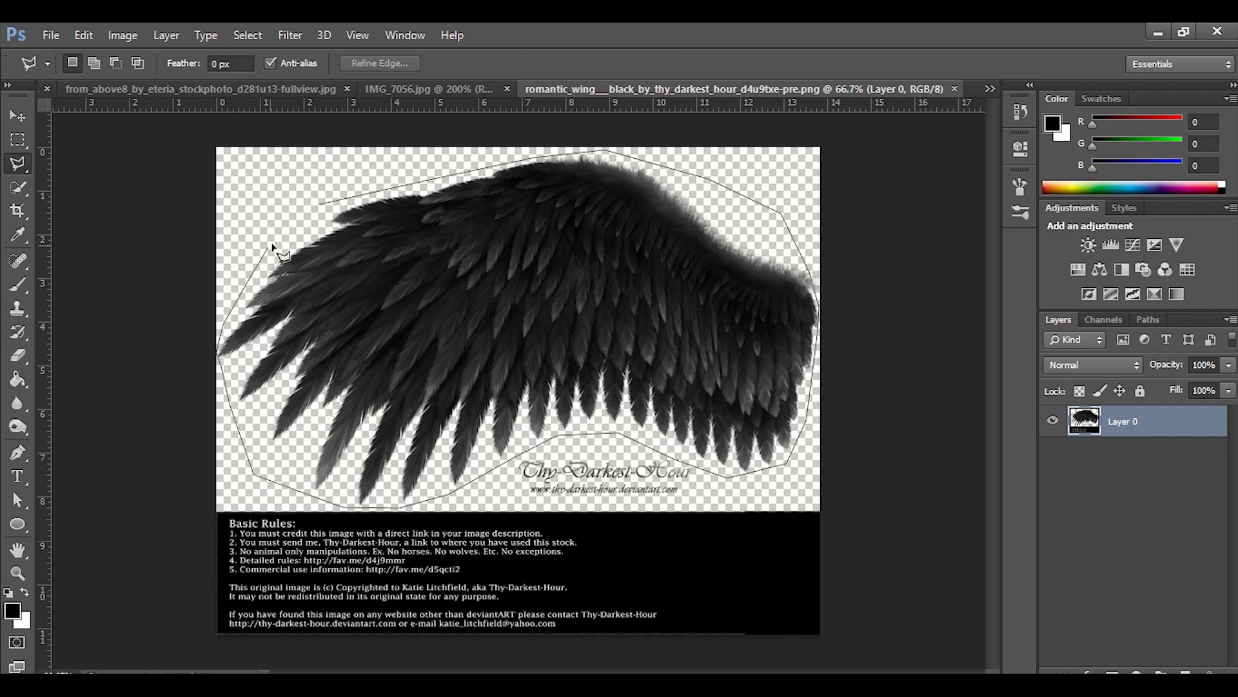
{"action": "left_click", "coordinate": [320, 207]}
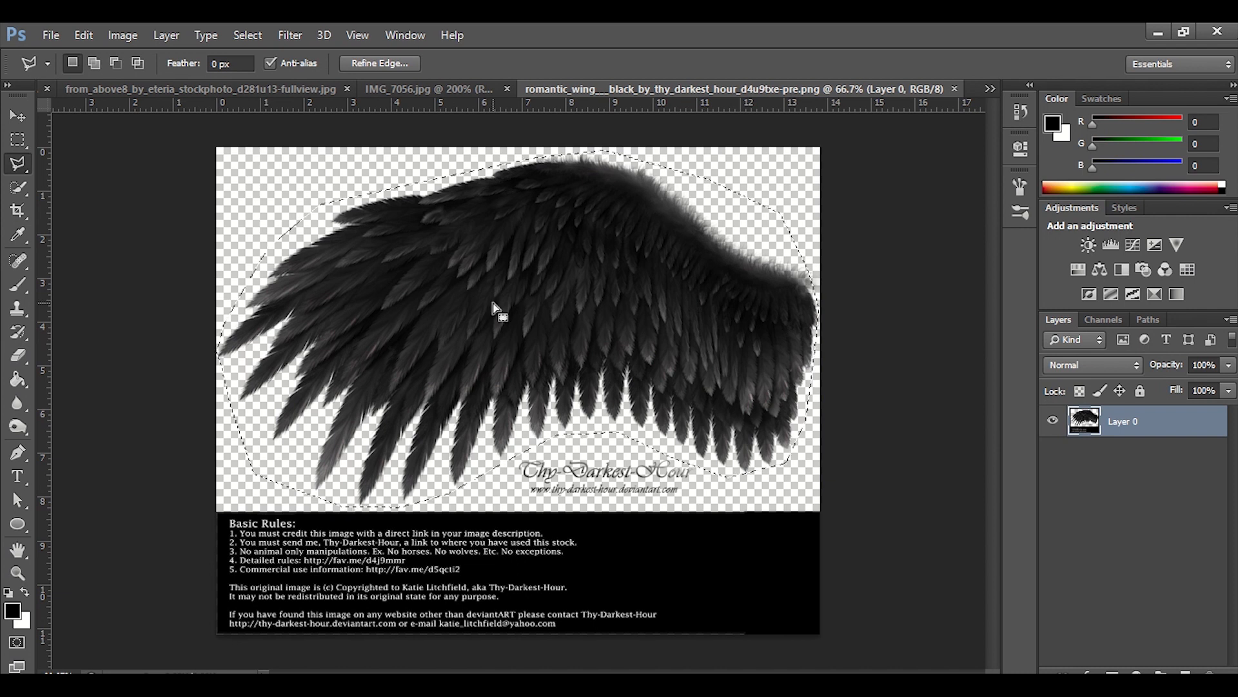
- Copy the selected wing into preview16.jpg as a new layer and close all the other open images
{"action": "left_click_drag", "start_coordinate": [496, 309], "coordinate": [351, 391]}
{"action": "left_click", "coordinate": [512, 89]}
{"action": "left_click", "coordinate": [596, 88]}
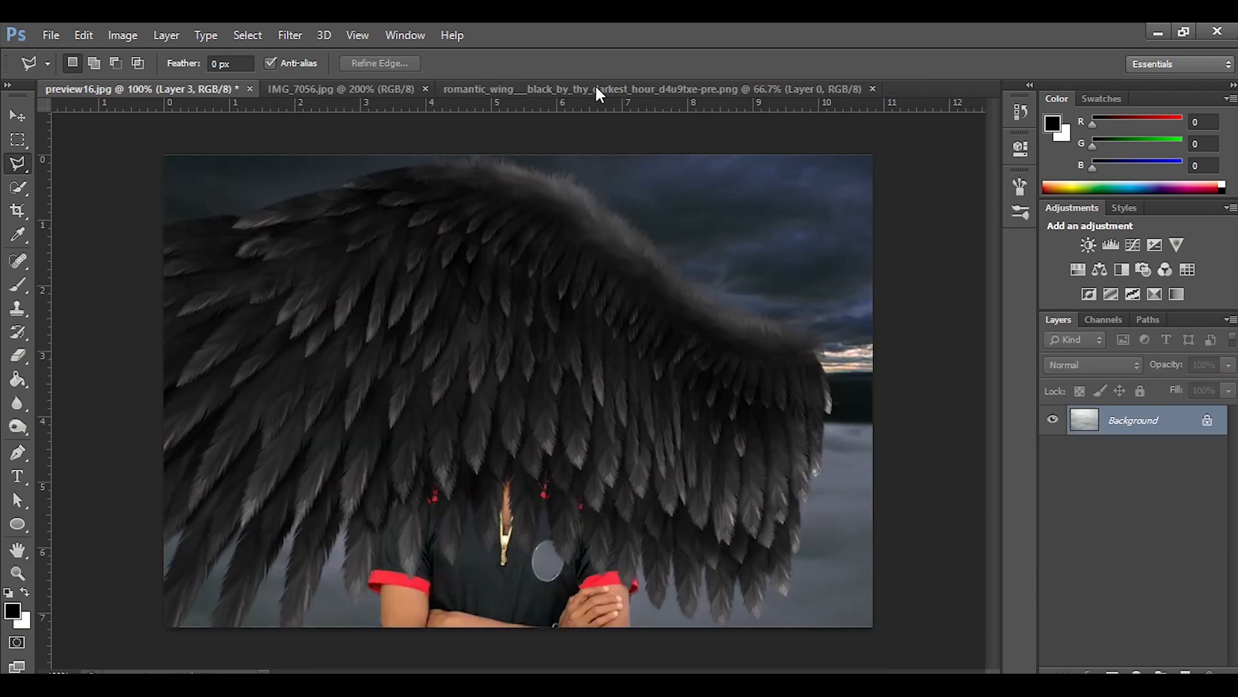
{"action": "left_click", "coordinate": [379, 90]}
{"action": "left_click", "coordinate": [425, 88]}
{"action": "left_click", "coordinate": [490, 89]}
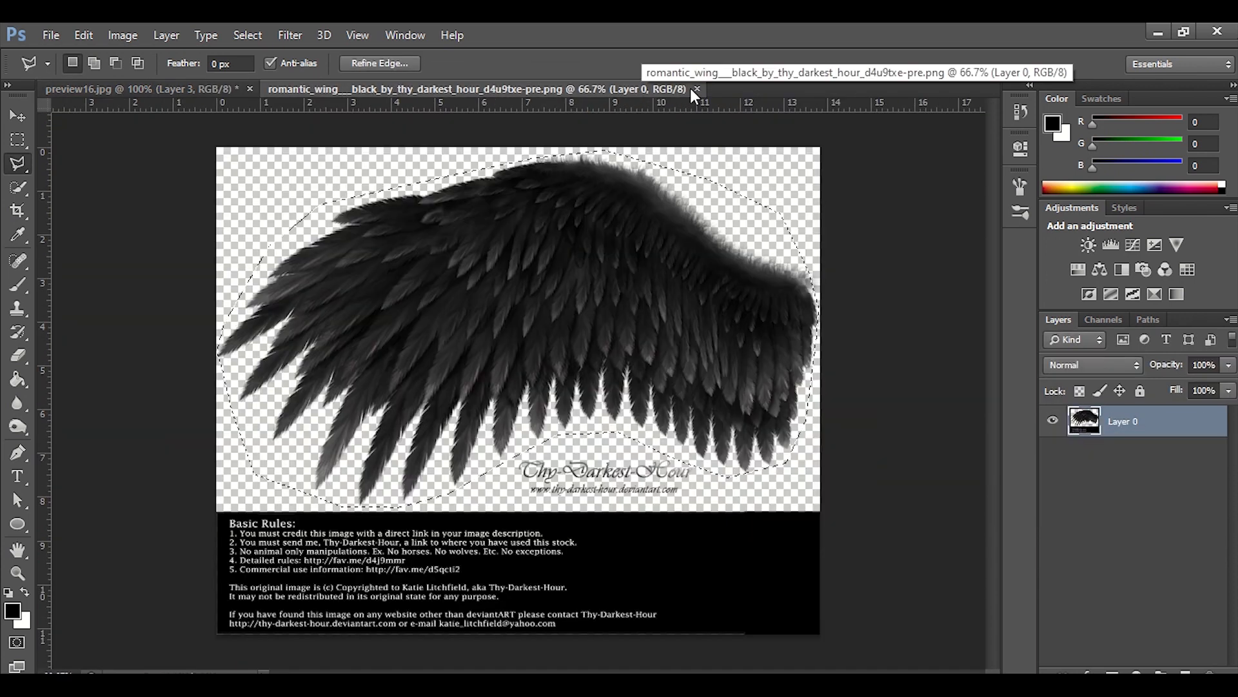
{"action": "left_click", "coordinate": [690, 88]}
- Scale the wing to about 39%, rotate it 12.13°, and place it at the man's shoulder on the image's left side
{"action": "key", "text": "ctrl+t"}
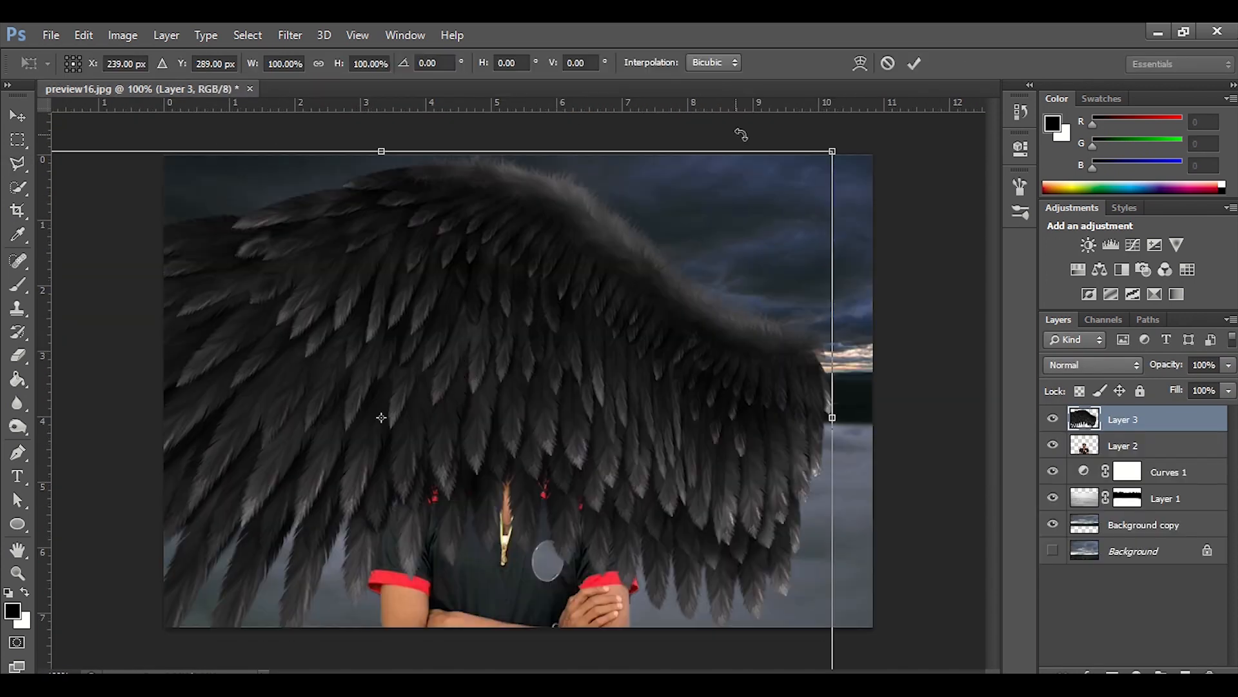
{"action": "left_click_drag", "start_coordinate": [832, 152], "coordinate": [357, 441]}
{"action": "left_click_drag", "start_coordinate": [282, 557], "coordinate": [400, 478]}
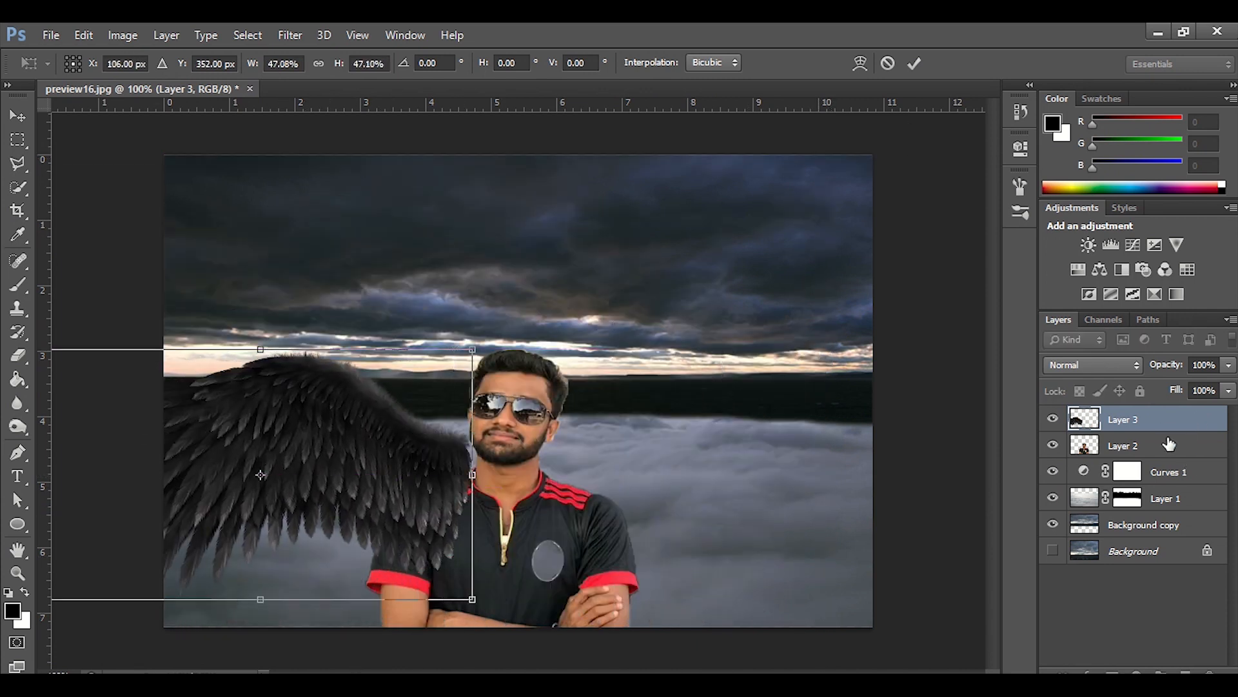
{"action": "left_click_drag", "start_coordinate": [476, 350], "coordinate": [406, 387]}
{"action": "left_click_drag", "start_coordinate": [269, 392], "coordinate": [356, 351]}
{"action": "left_click_drag", "start_coordinate": [308, 309], "coordinate": [339, 310]}
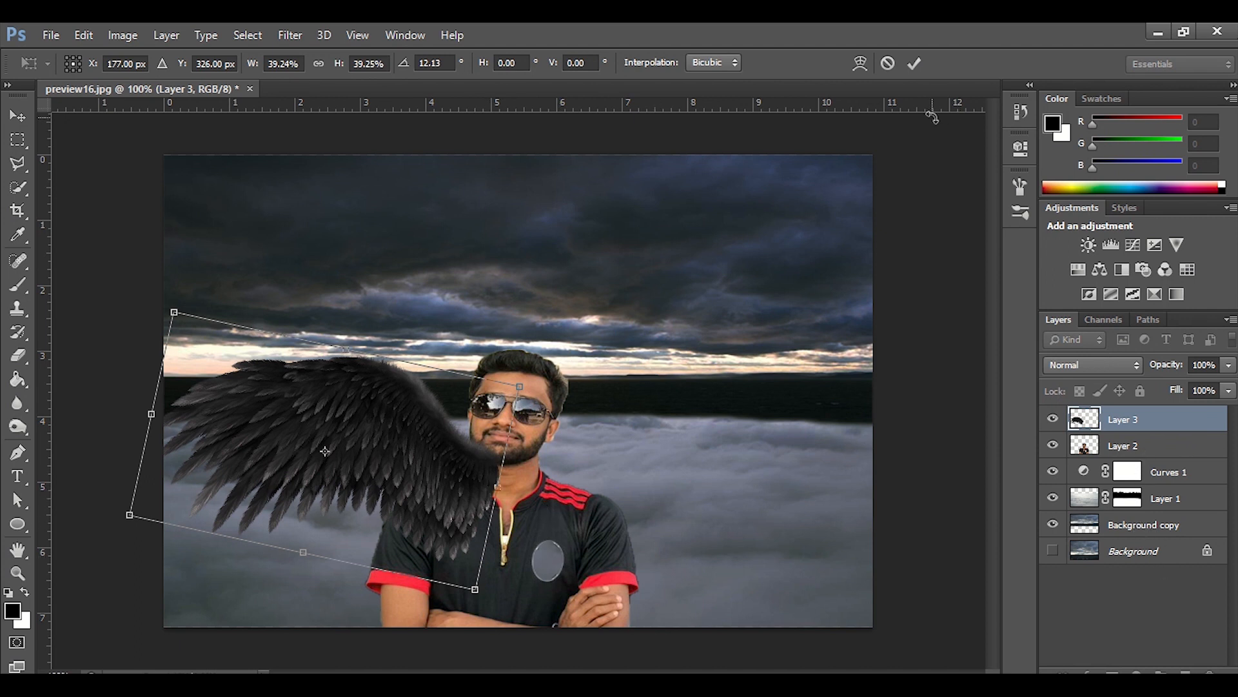
{"action": "left_click", "coordinate": [913, 63]}
- Shift the man's layer about 0.153 in to the right and duplicate the wing layer
{"action": "left_click", "coordinate": [1135, 445]}
{"action": "left_click_drag", "start_coordinate": [558, 551], "coordinate": [568, 551]}
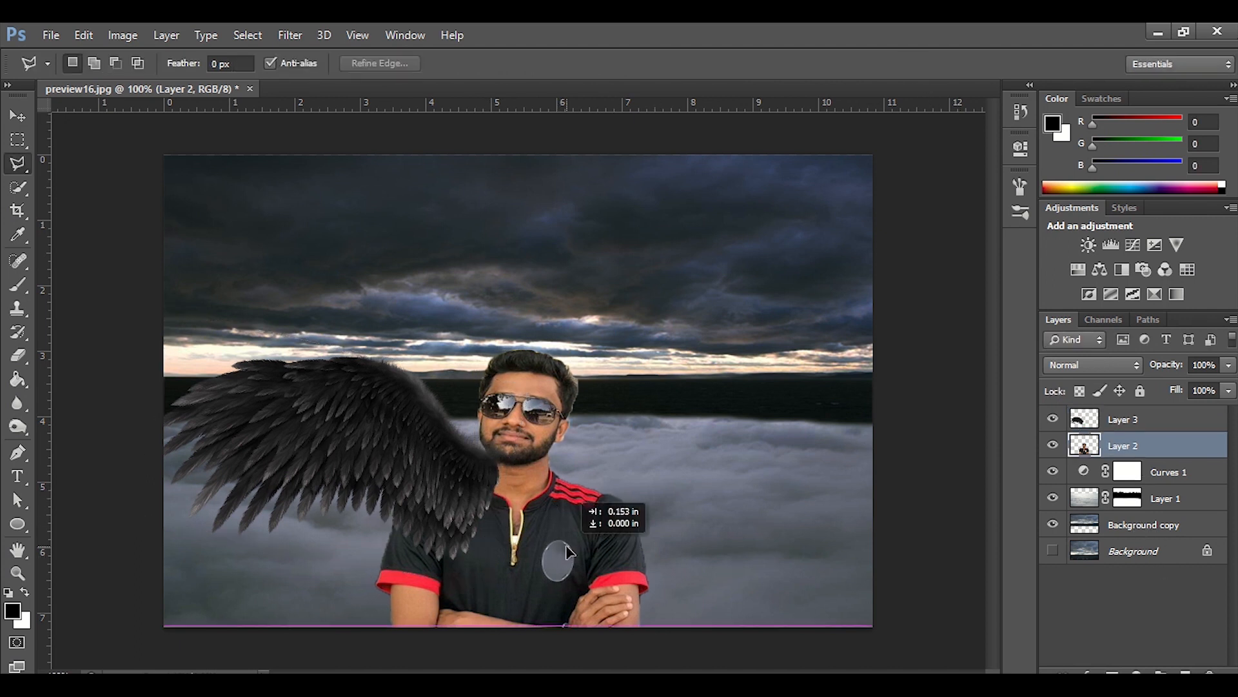
{"action": "left_click", "coordinate": [1161, 420]}
{"action": "right_click", "coordinate": [1173, 422]}
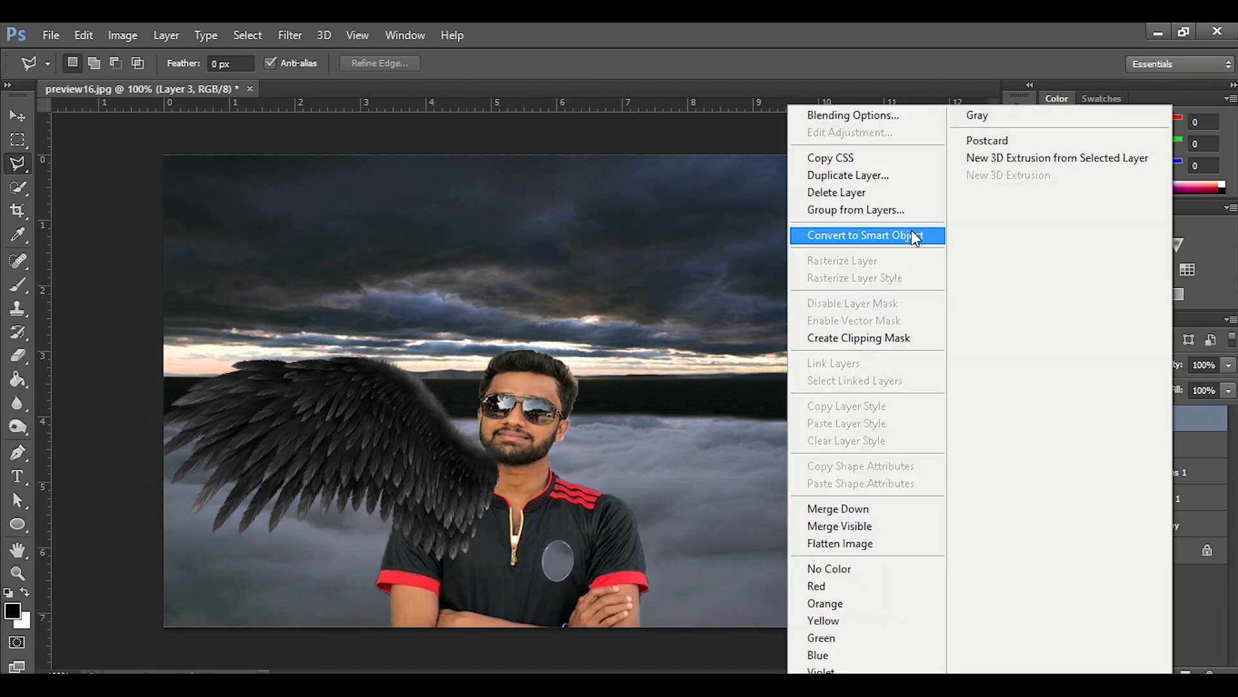
{"action": "left_click", "coordinate": [903, 175]}
{"action": "left_click", "coordinate": [798, 226]}
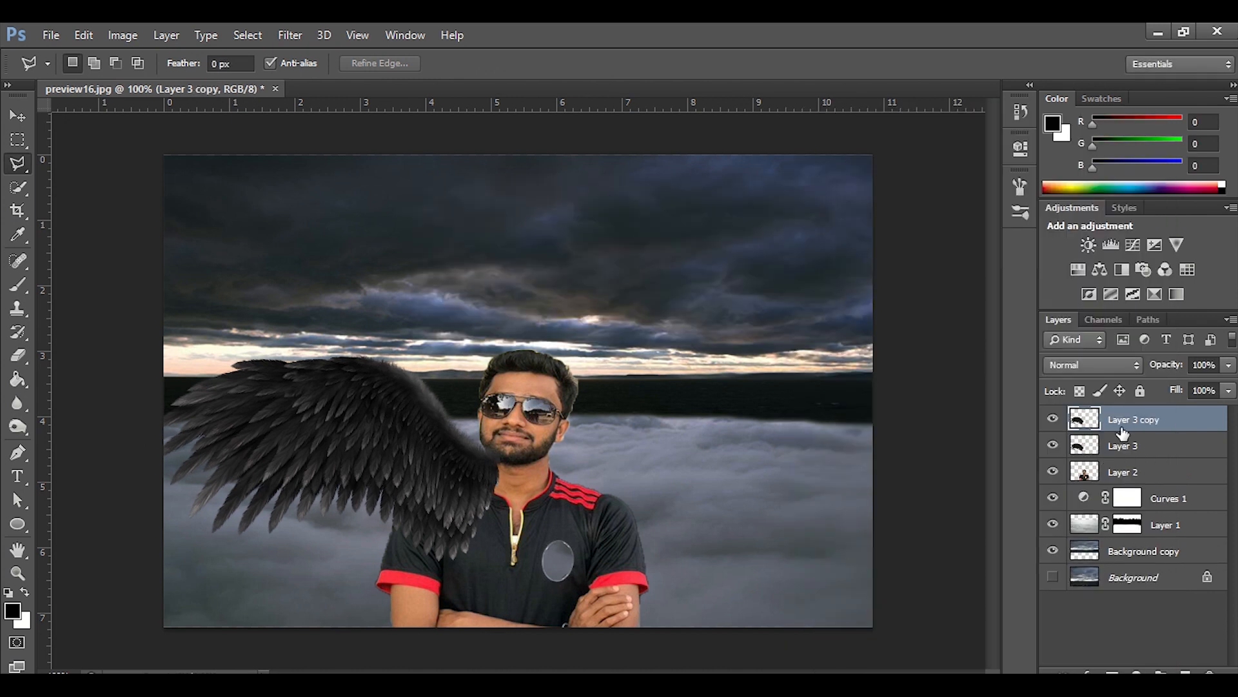
{"action": "left_click", "coordinate": [1085, 419], "text": "ctrl"}
{"action": "right_click", "coordinate": [401, 442]}
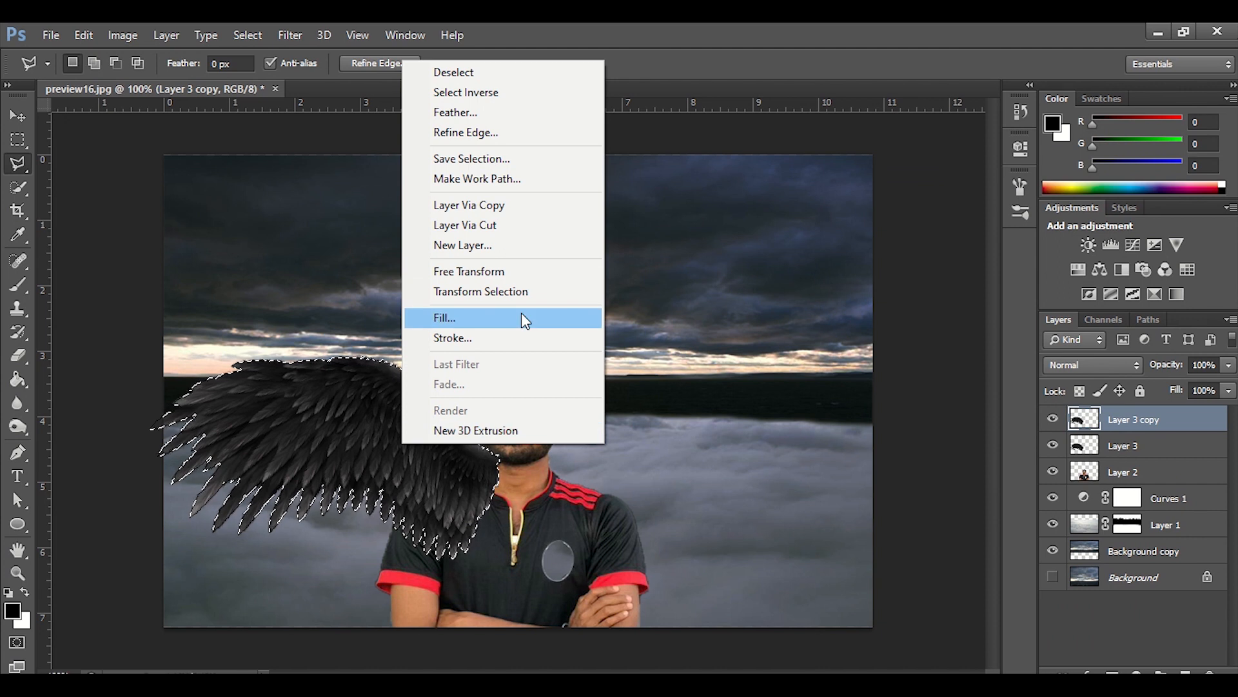
{"action": "left_click", "coordinate": [490, 72]}
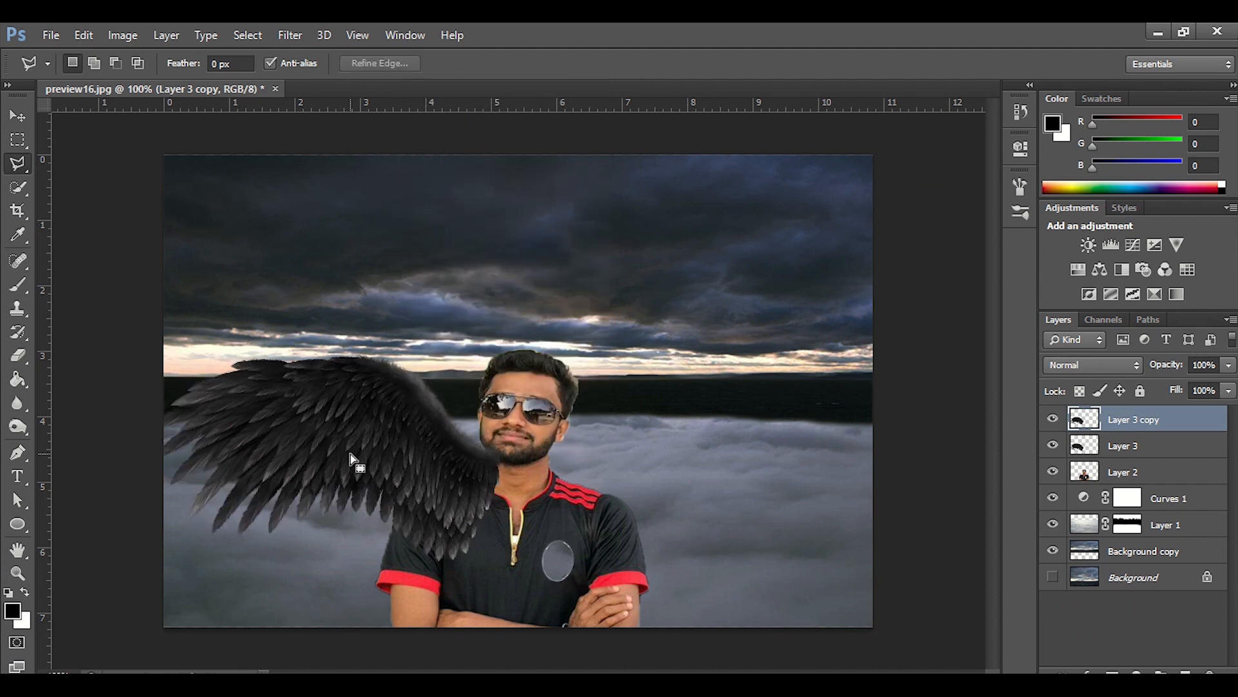
{"action": "left_click", "coordinate": [1135, 423], "text": "ctrl"}
{"action": "left_click", "coordinate": [1085, 419], "text": "ctrl"}
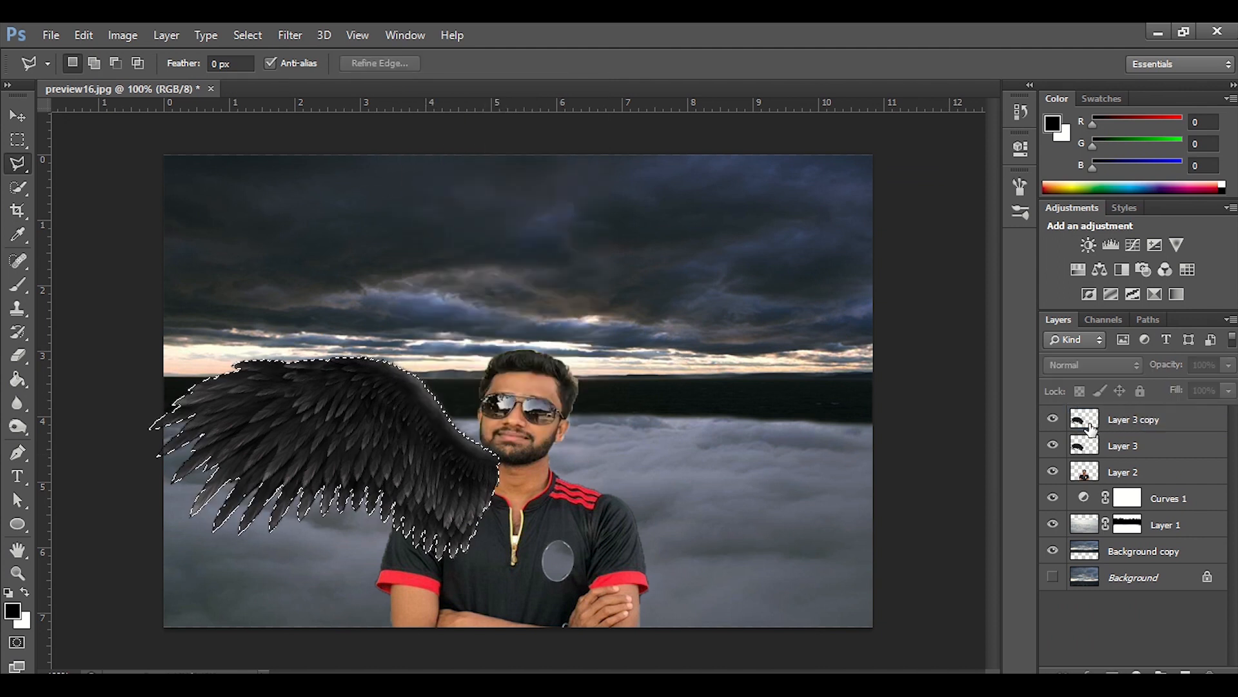
{"action": "right_click", "coordinate": [440, 456]}
{"action": "left_click", "coordinate": [719, 300]}
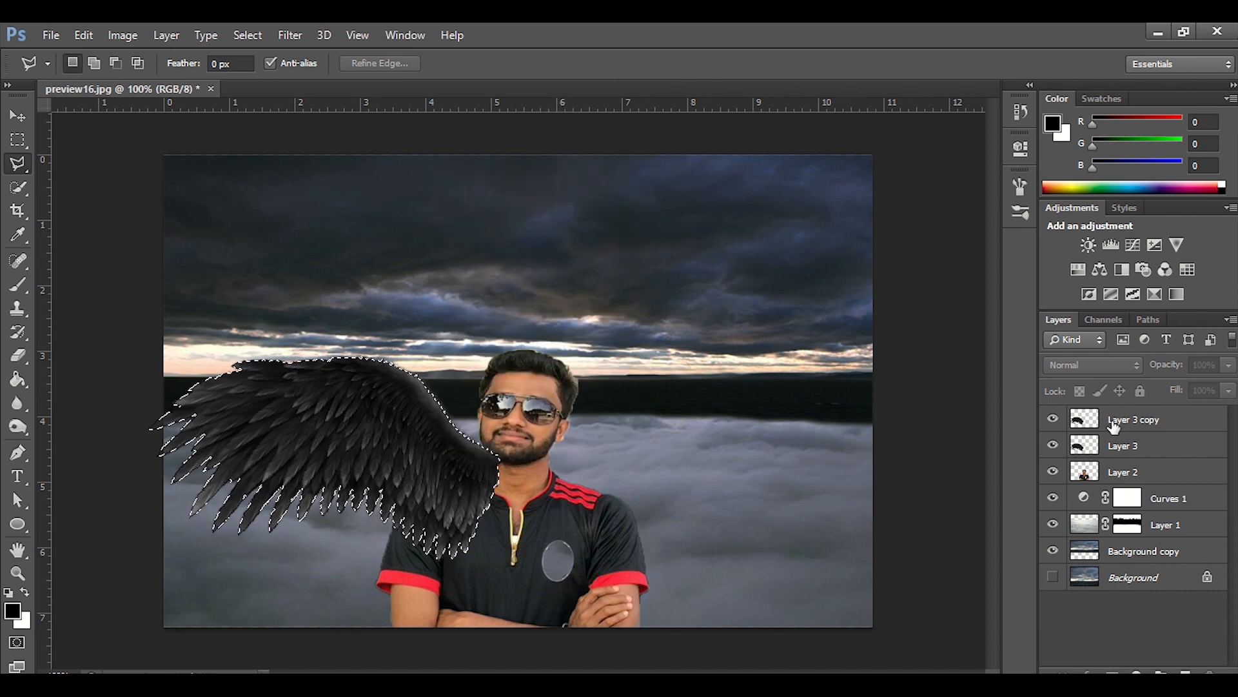
{"action": "left_click", "coordinate": [554, 441]}
{"action": "key", "text": "Escape"}
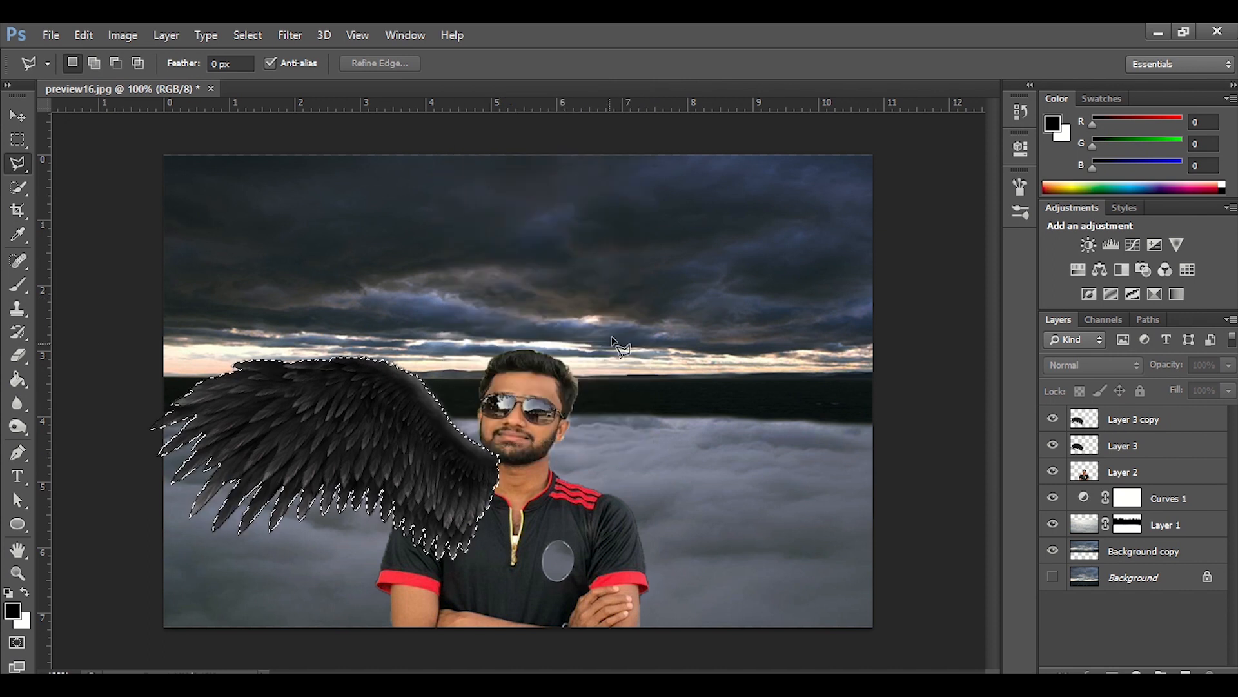
{"action": "key", "text": "ctrl+d"}
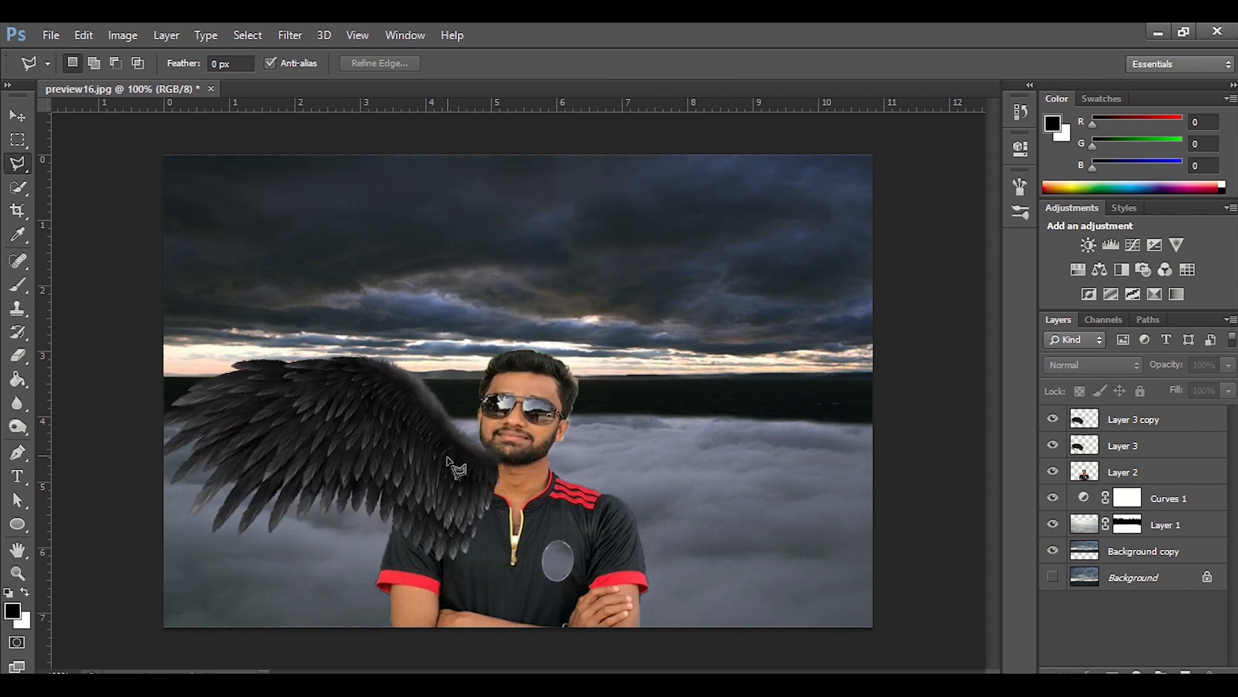
- Flip the duplicated wing horizontally, move it to the man's opposite shoulder, and rotate it -3.15°
{"action": "left_click", "coordinate": [1148, 428]}
{"action": "key", "text": "ctrl+t"}
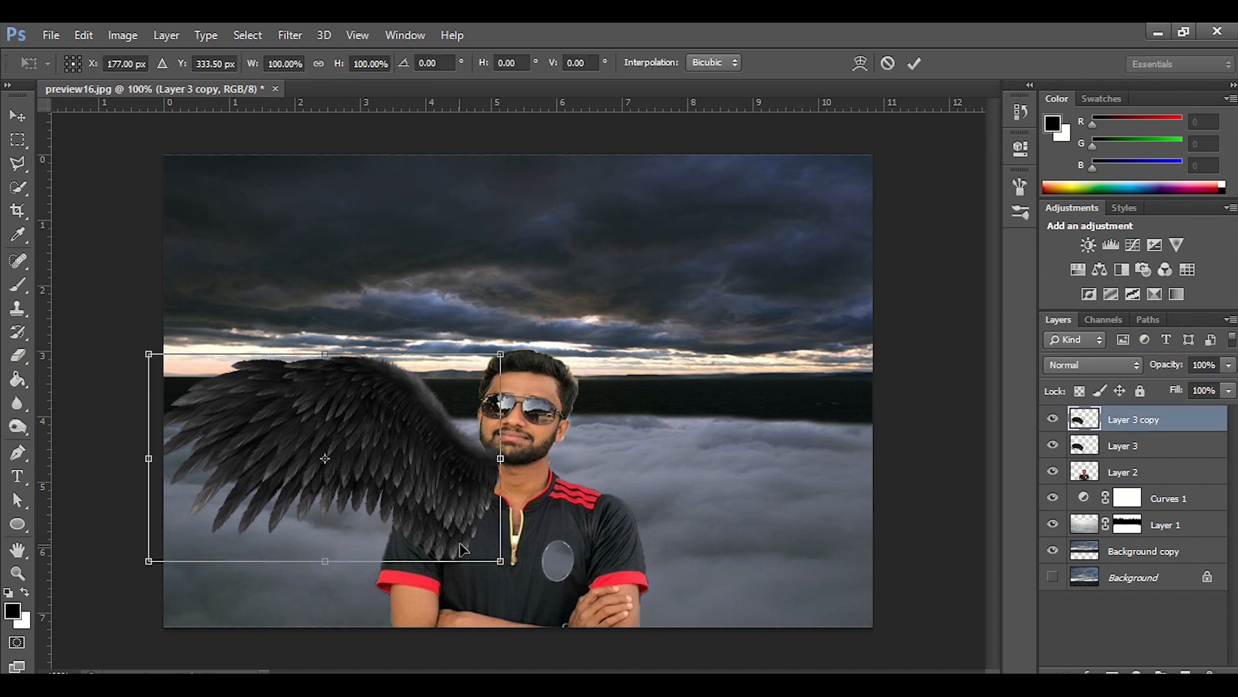
{"action": "right_click", "coordinate": [455, 484]}
{"action": "left_click", "coordinate": [507, 449]}
{"action": "left_click_drag", "start_coordinate": [385, 468], "coordinate": [767, 473]}
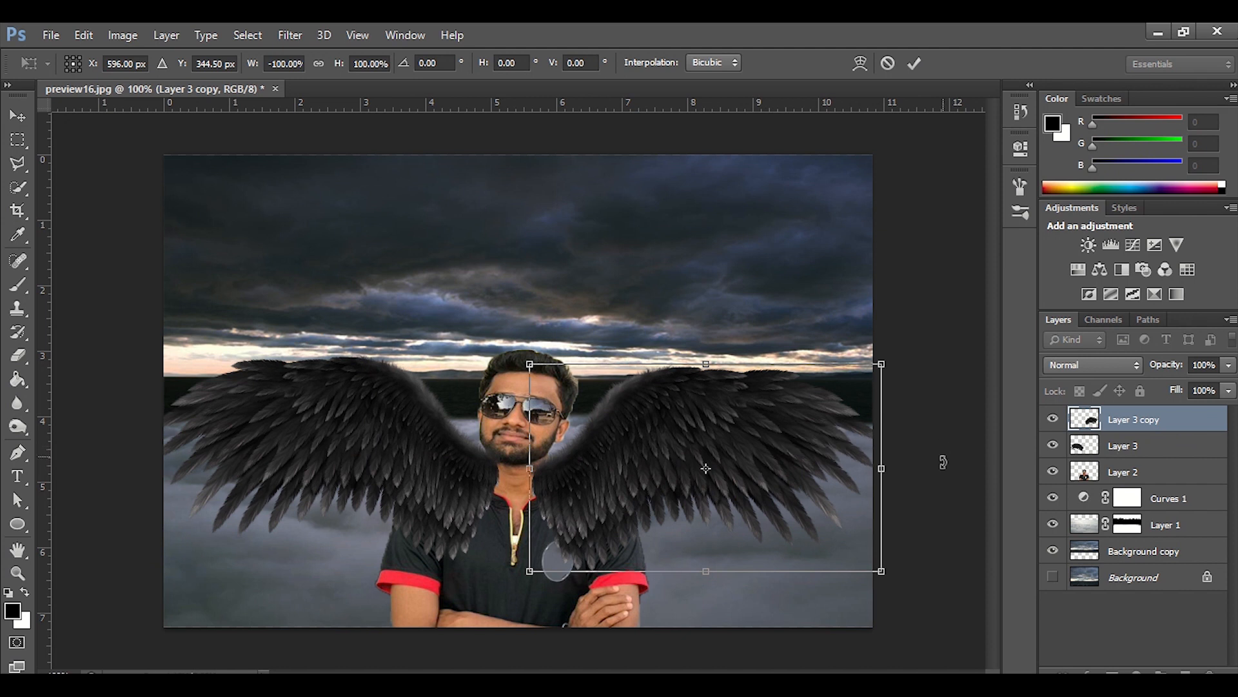
{"action": "left_click_drag", "start_coordinate": [825, 348], "coordinate": [823, 337]}
{"action": "left_click_drag", "start_coordinate": [794, 425], "coordinate": [789, 424]}
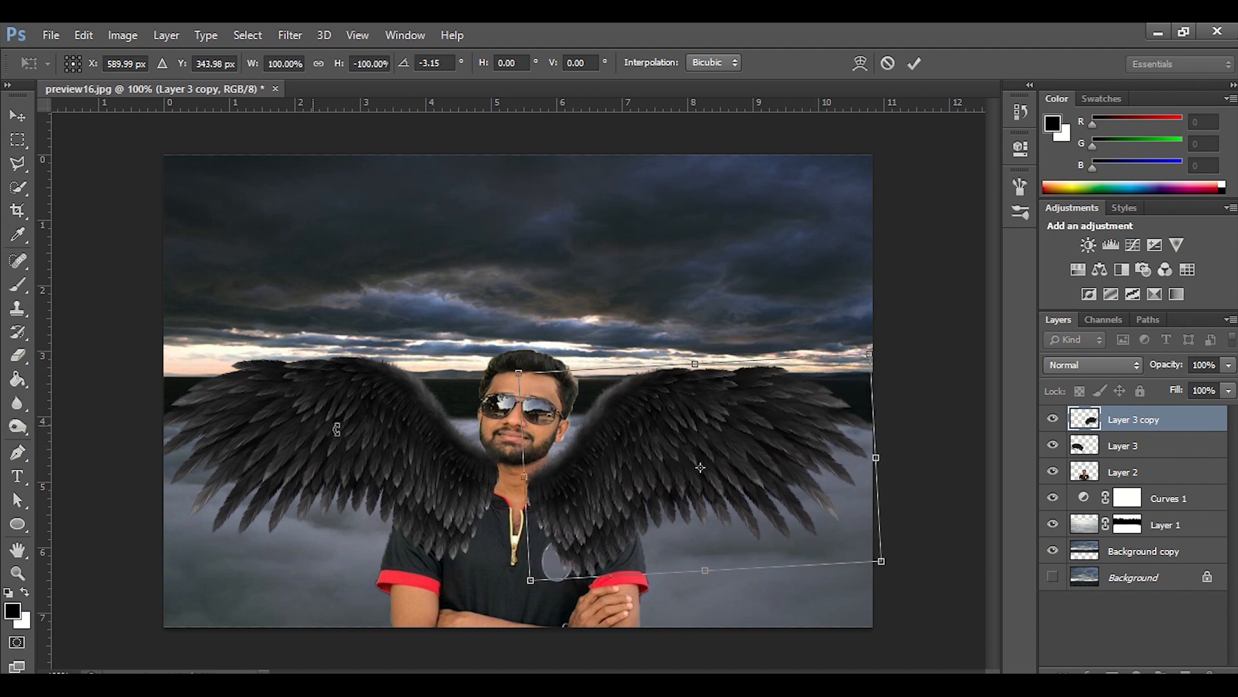
{"action": "left_click", "coordinate": [915, 63]}
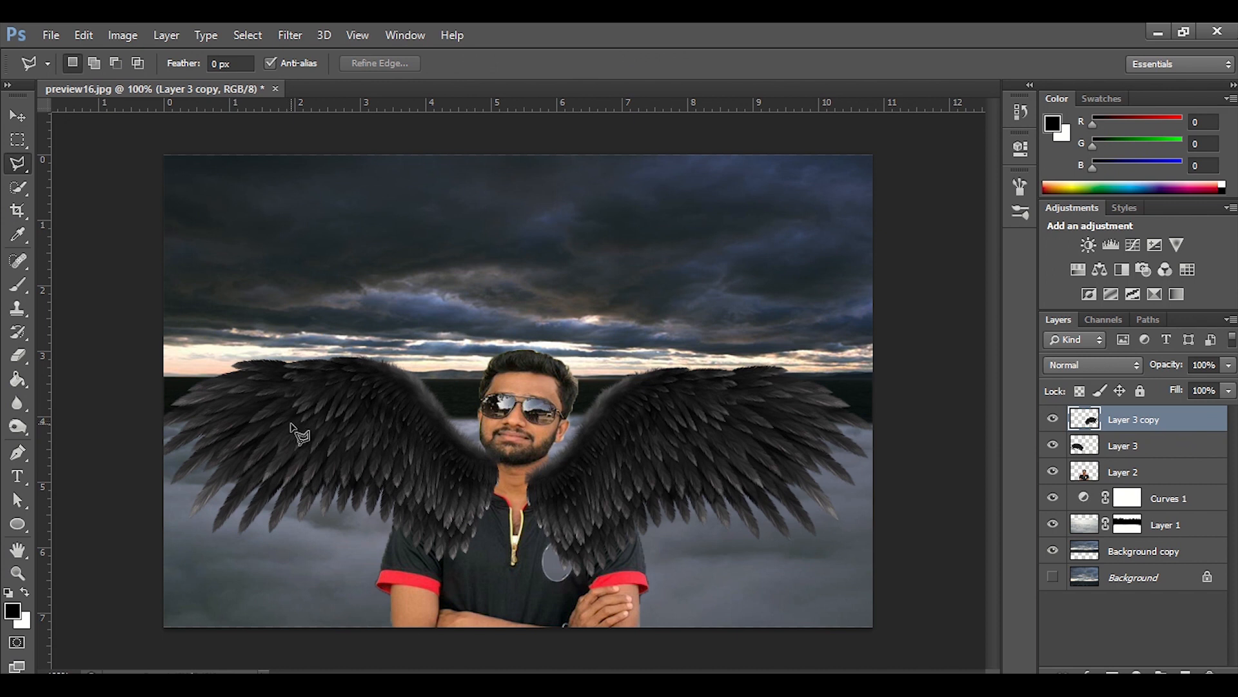
- Move the original wing about 0.125 in down, rotate it 4.92°, and bring the man's layer above both wings
{"action": "key", "text": "ctrl+t"}
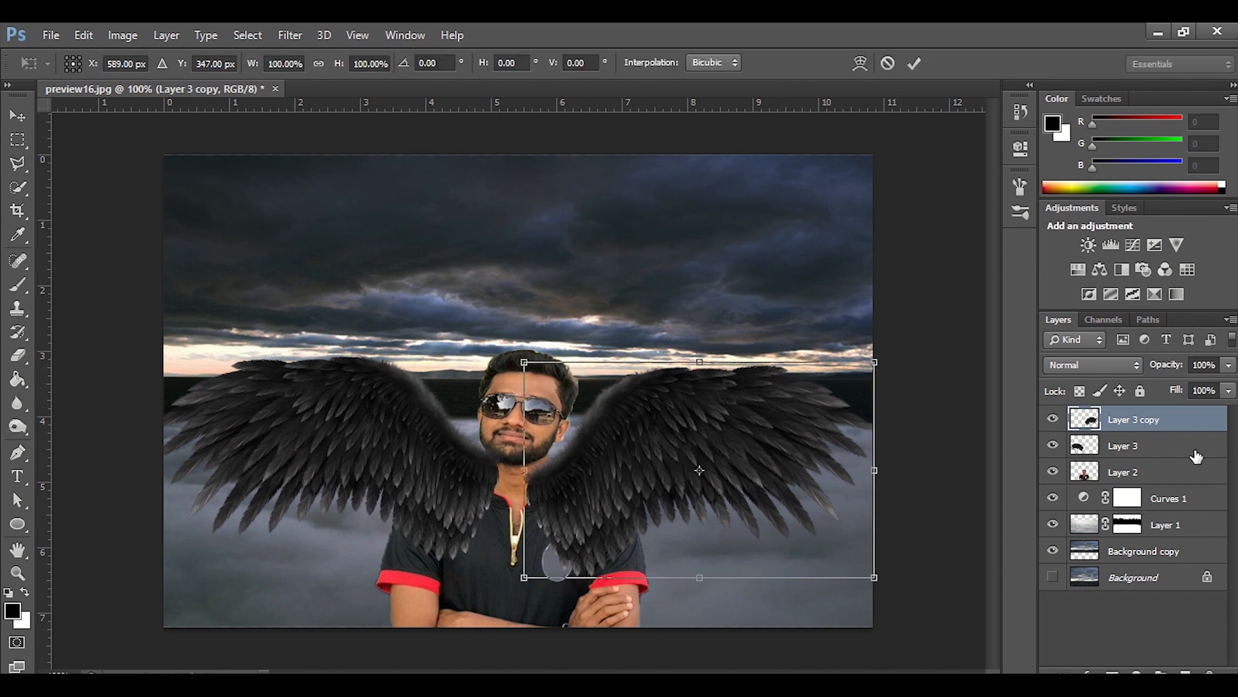
{"action": "left_click", "coordinate": [915, 62]}
{"action": "left_click", "coordinate": [1154, 448]}
{"action": "key", "text": "ctrl+t"}
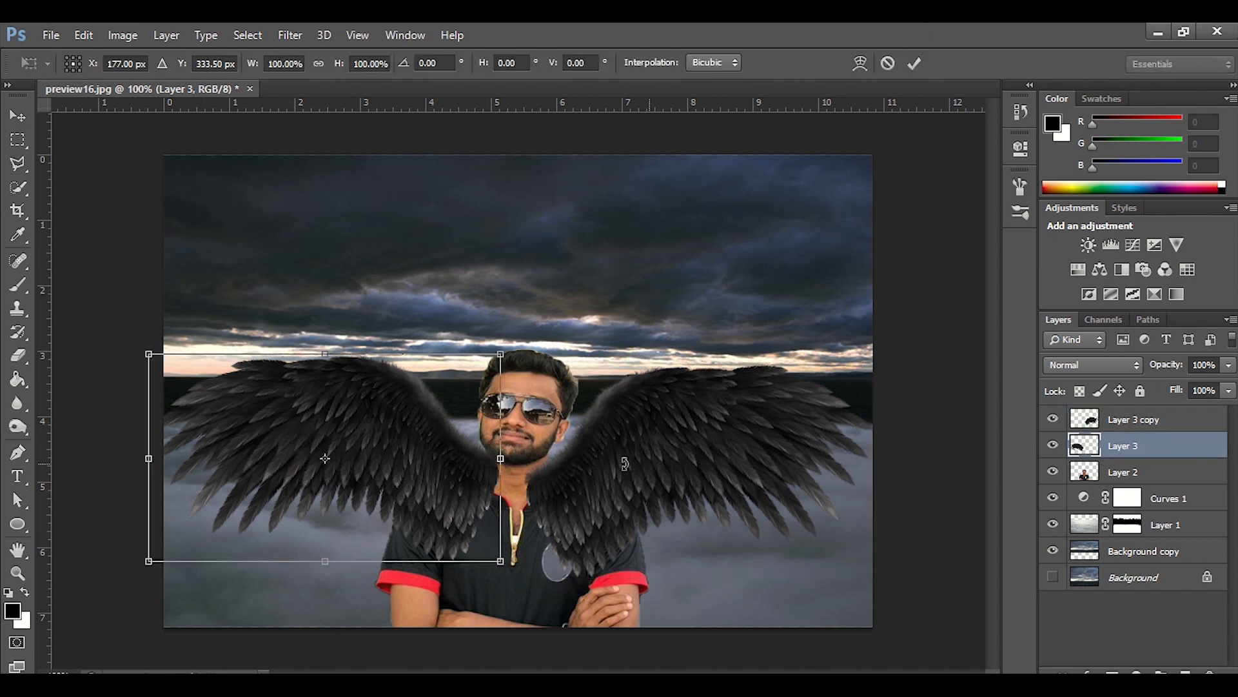
{"action": "left_click_drag", "start_coordinate": [432, 419], "coordinate": [434, 425]}
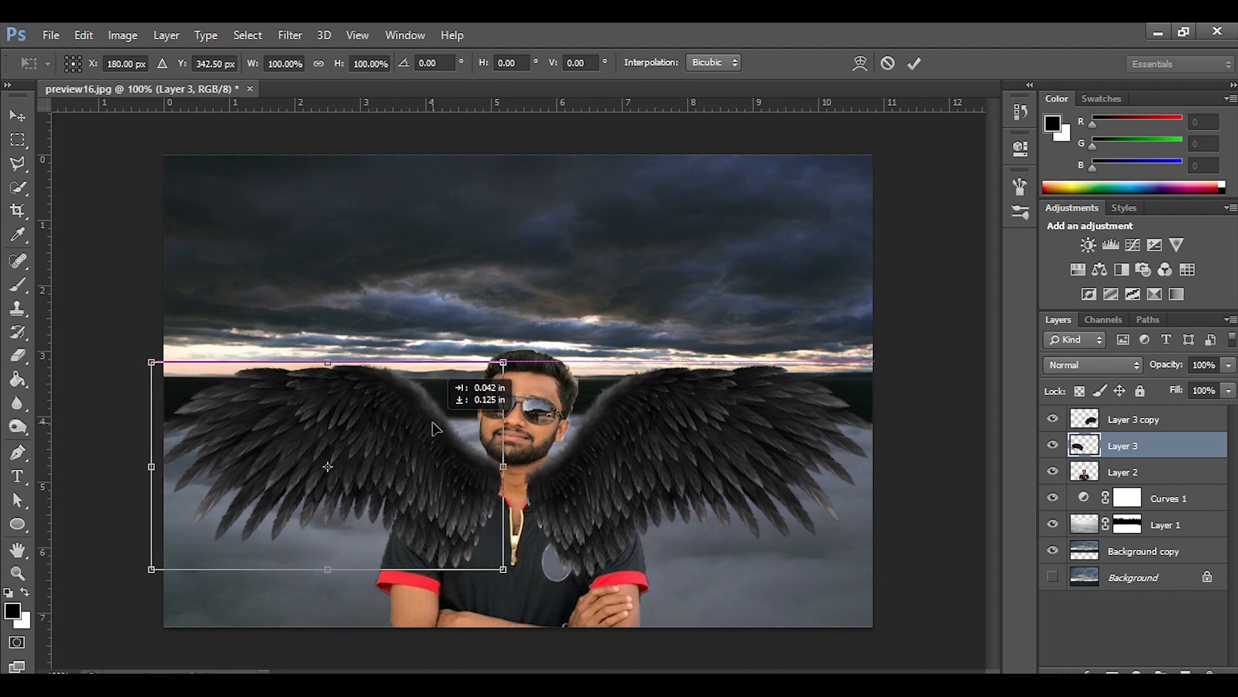
{"action": "left_click_drag", "start_coordinate": [347, 350], "coordinate": [357, 345]}
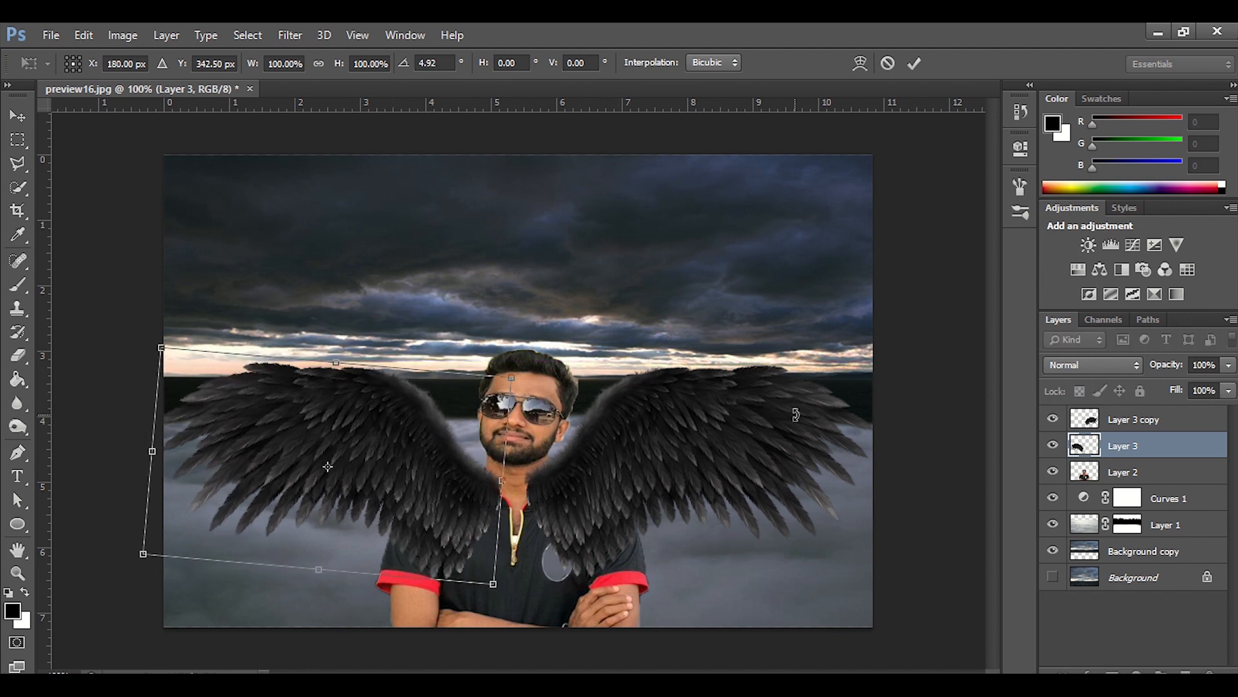
{"action": "left_click", "coordinate": [916, 62]}
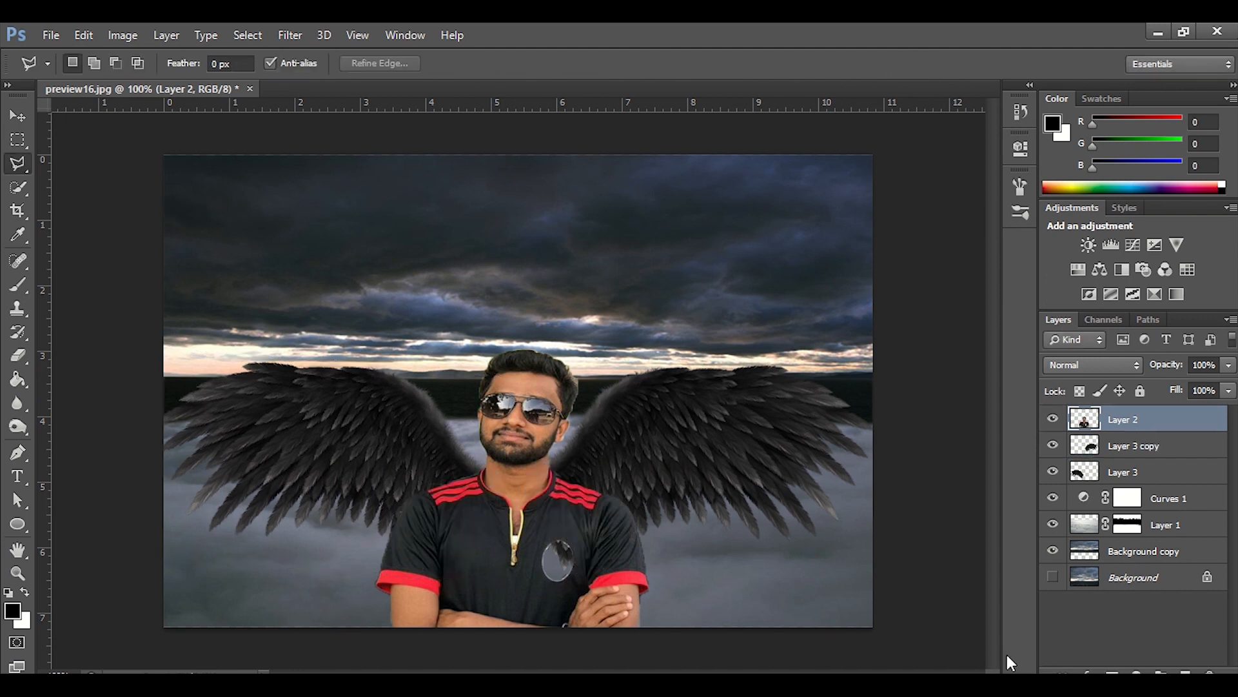
- Lower the mirrored wing slightly and rotate it -1.90°, and make the original wing's layer active
{"action": "left_click", "coordinate": [1163, 458]}
{"action": "key", "text": "ctrl+t"}
{"action": "left_click_drag", "start_coordinate": [803, 457], "coordinate": [801, 465]}
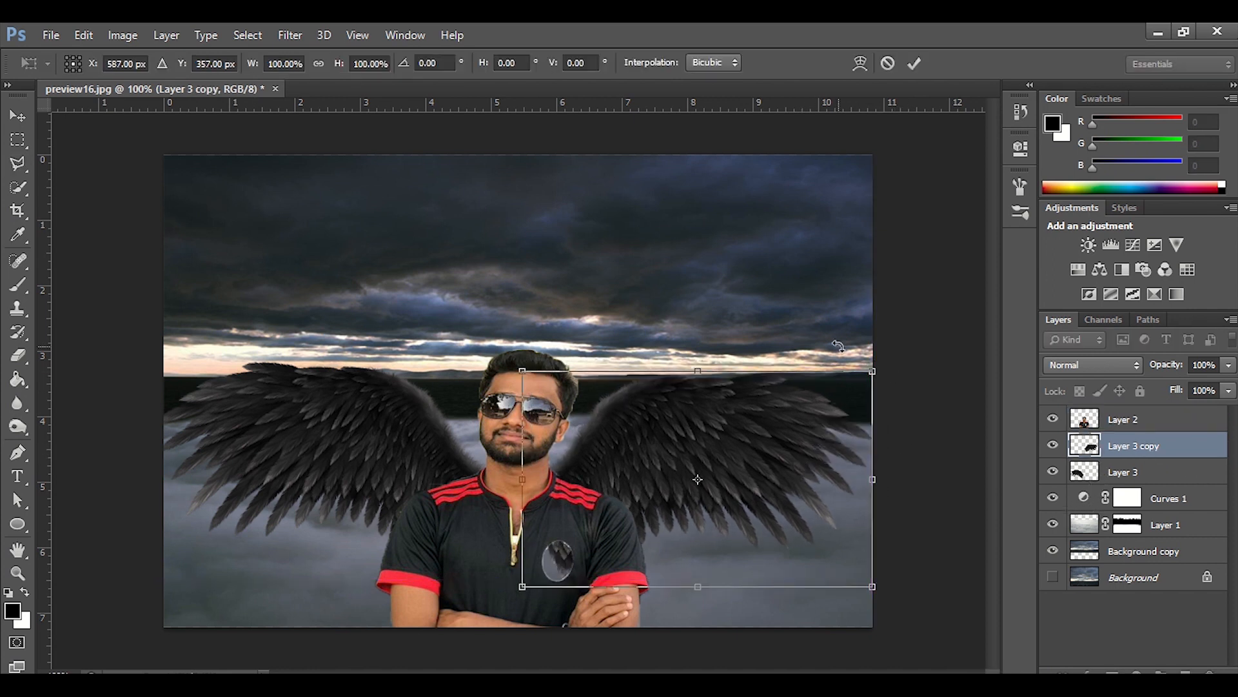
{"action": "left_click_drag", "start_coordinate": [836, 345], "coordinate": [835, 342]}
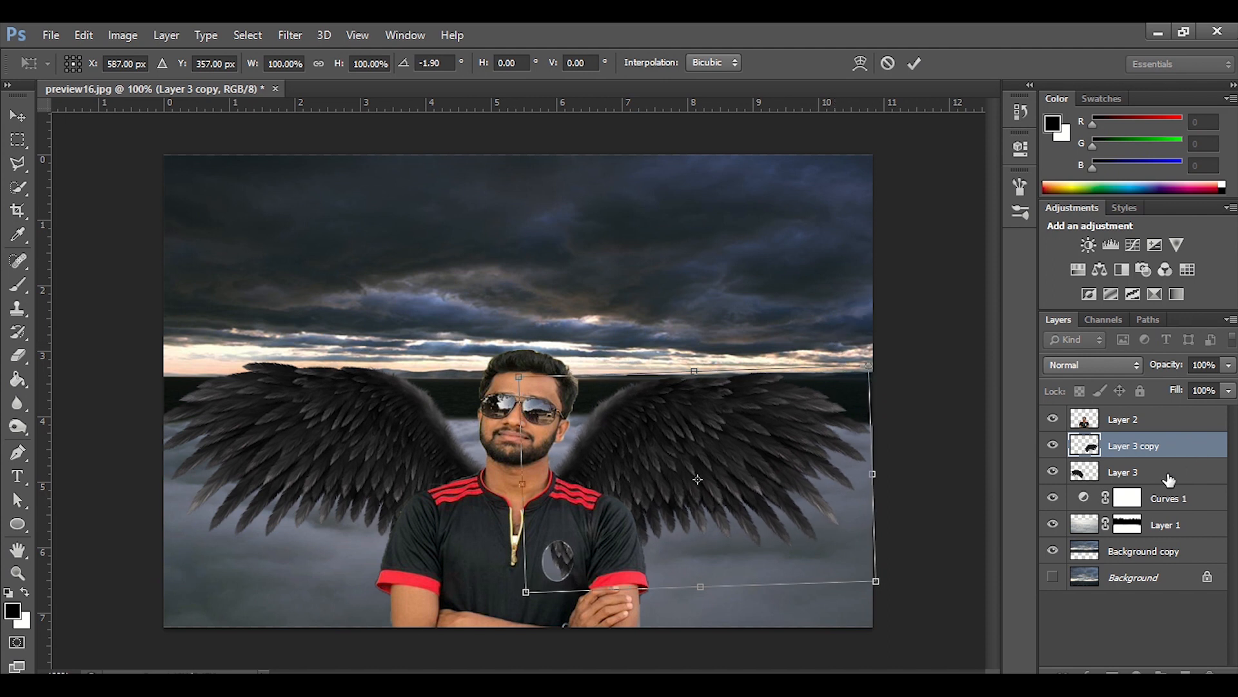
{"action": "left_click", "coordinate": [914, 63]}
{"action": "left_click", "coordinate": [1180, 472]}
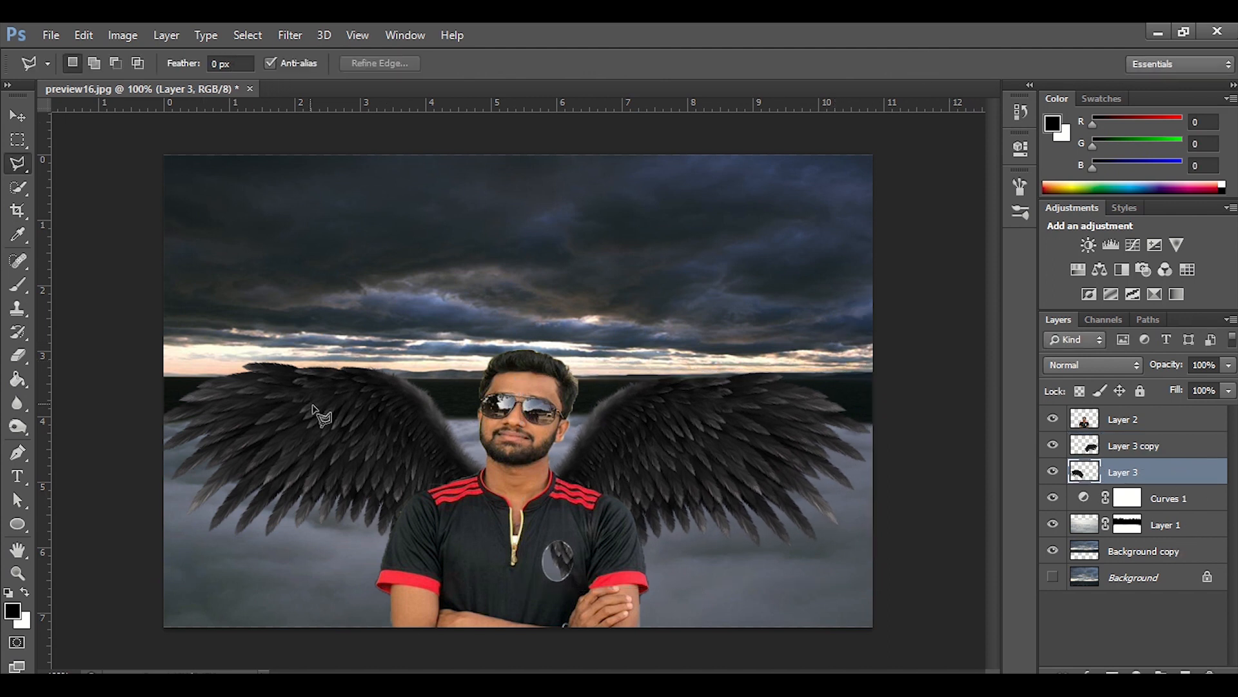
- Rotate the original wing by 2.51° with Free Transform
{"action": "key", "text": "ctrl+t"}
{"action": "left_click_drag", "start_coordinate": [322, 324], "coordinate": [329, 327]}
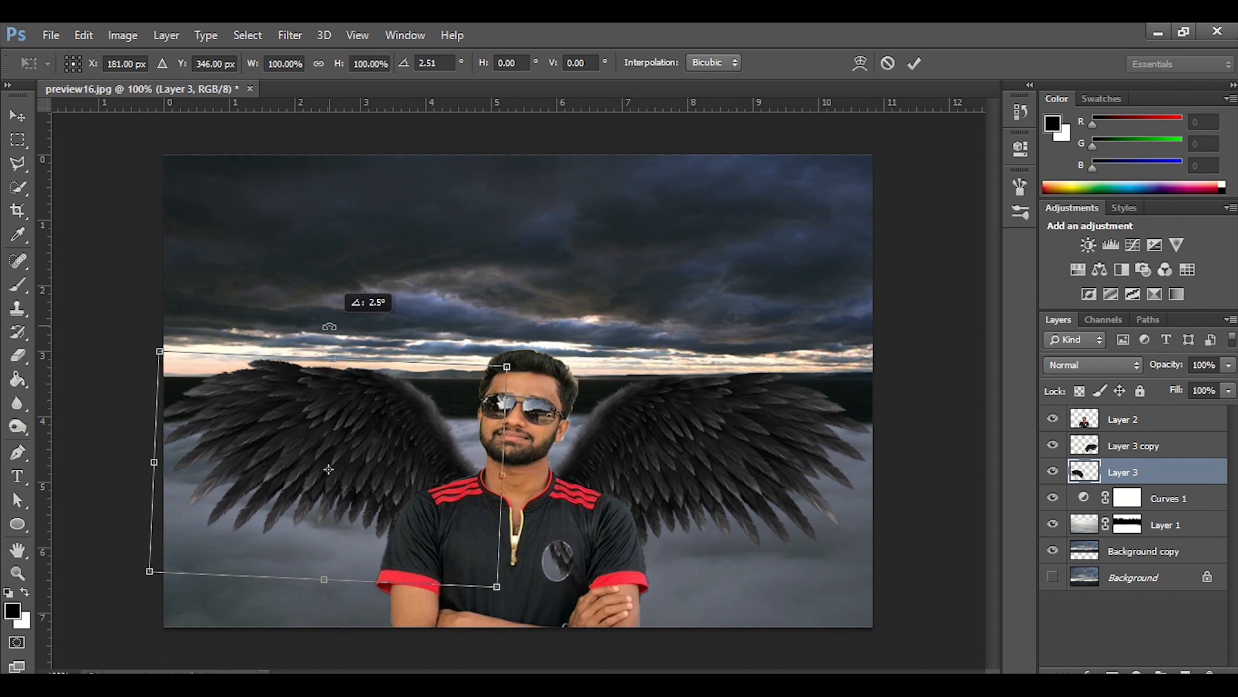
{"action": "left_click", "coordinate": [915, 64]}
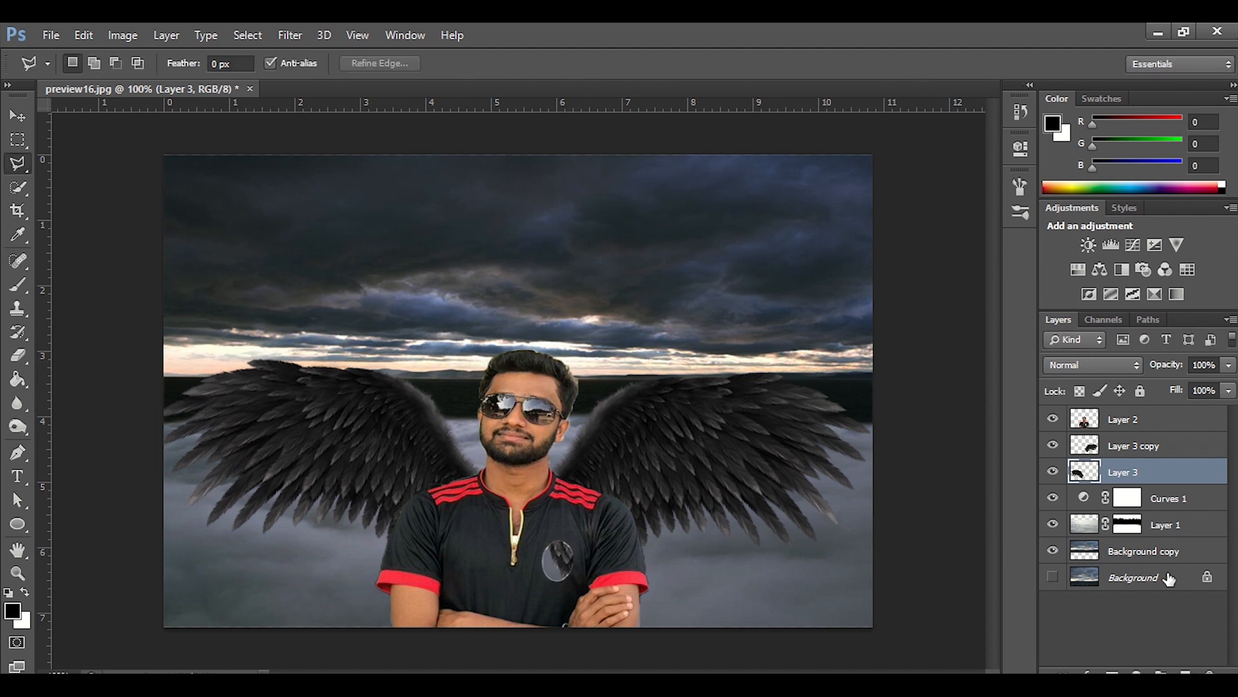
- Add a new empty layer and place it between Layer 1 and the Curves adjustment
{"action": "right_click", "coordinate": [1149, 553]}
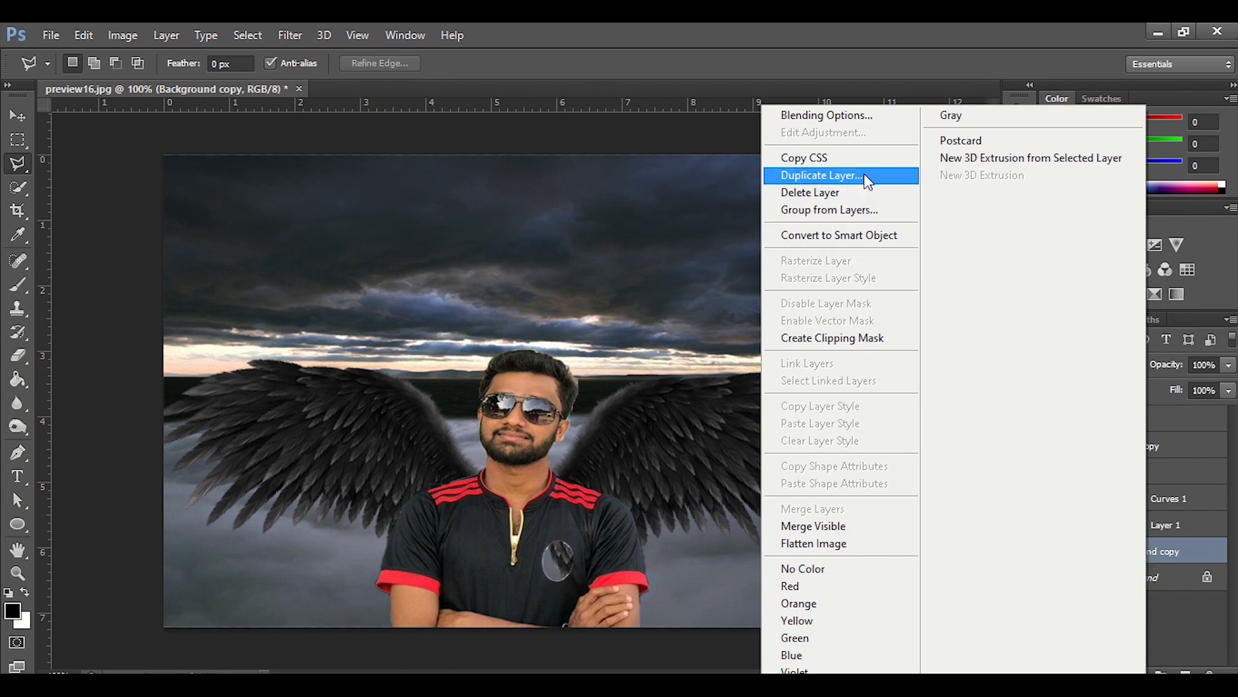
{"action": "left_click", "coordinate": [1187, 624]}
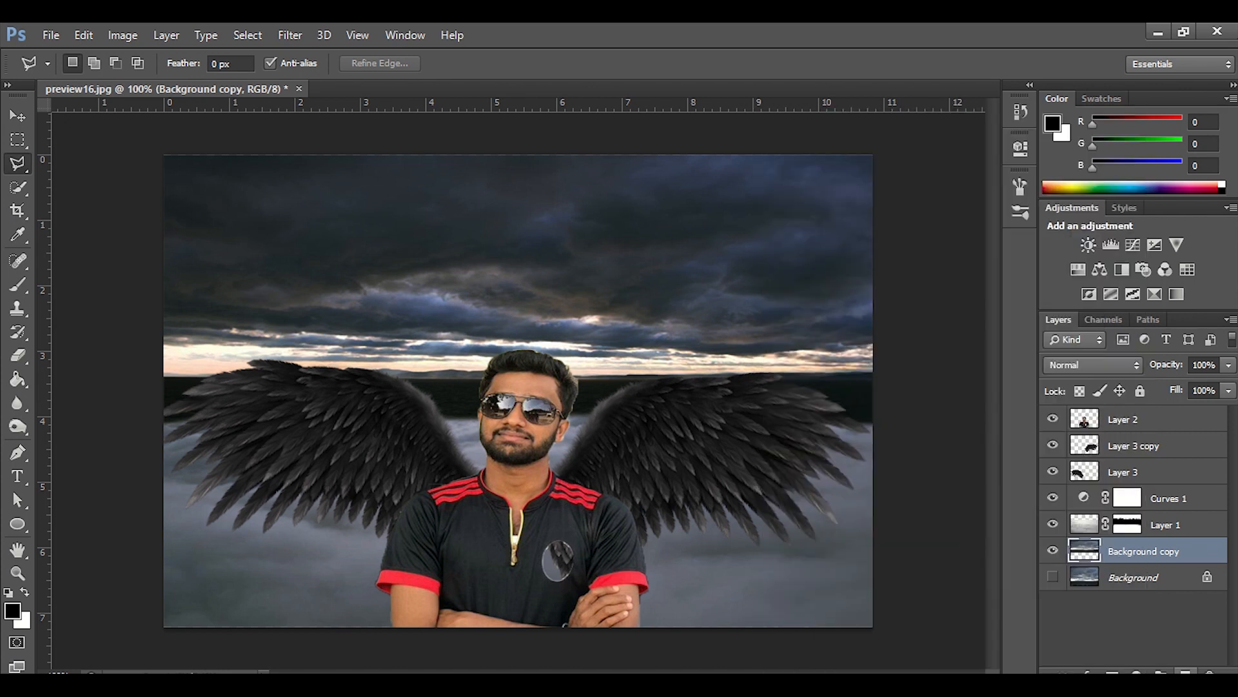
{"action": "left_click", "coordinate": [1185, 671]}
{"action": "left_click_drag", "start_coordinate": [1143, 556], "coordinate": [1142, 523]}
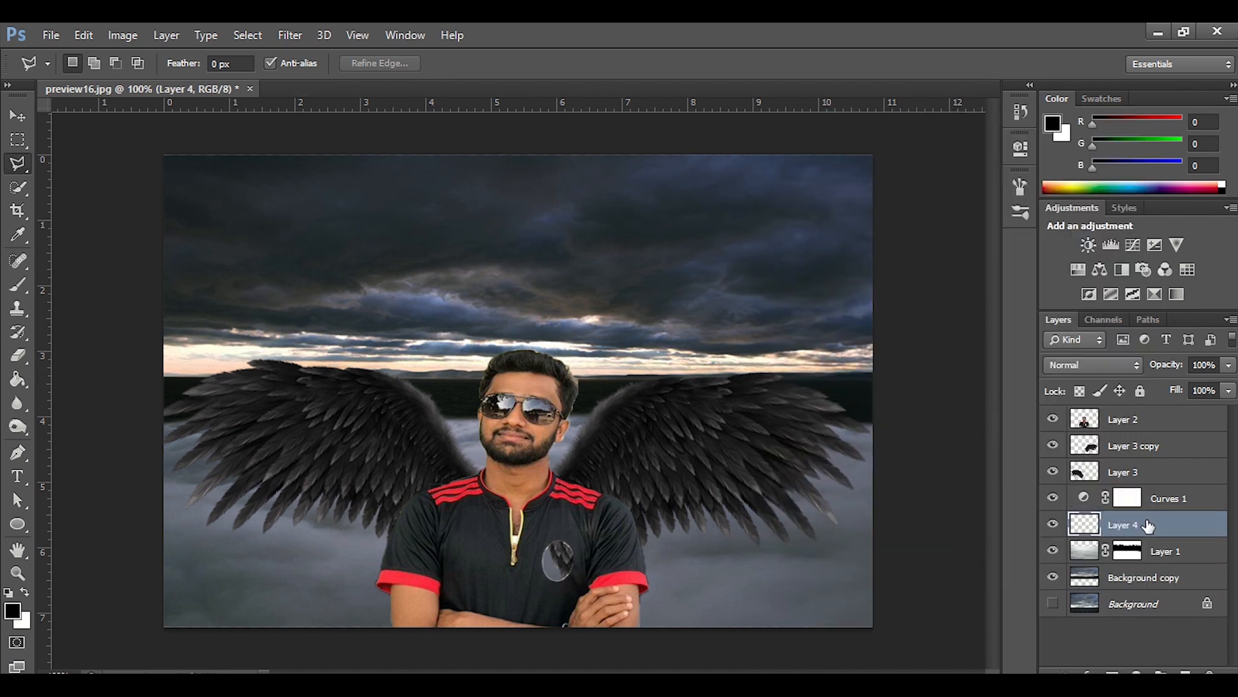
- Fill the new layer with black in Normal mode at 100% opacity
{"action": "left_click", "coordinate": [78, 39]}
{"action": "left_click", "coordinate": [194, 278]}
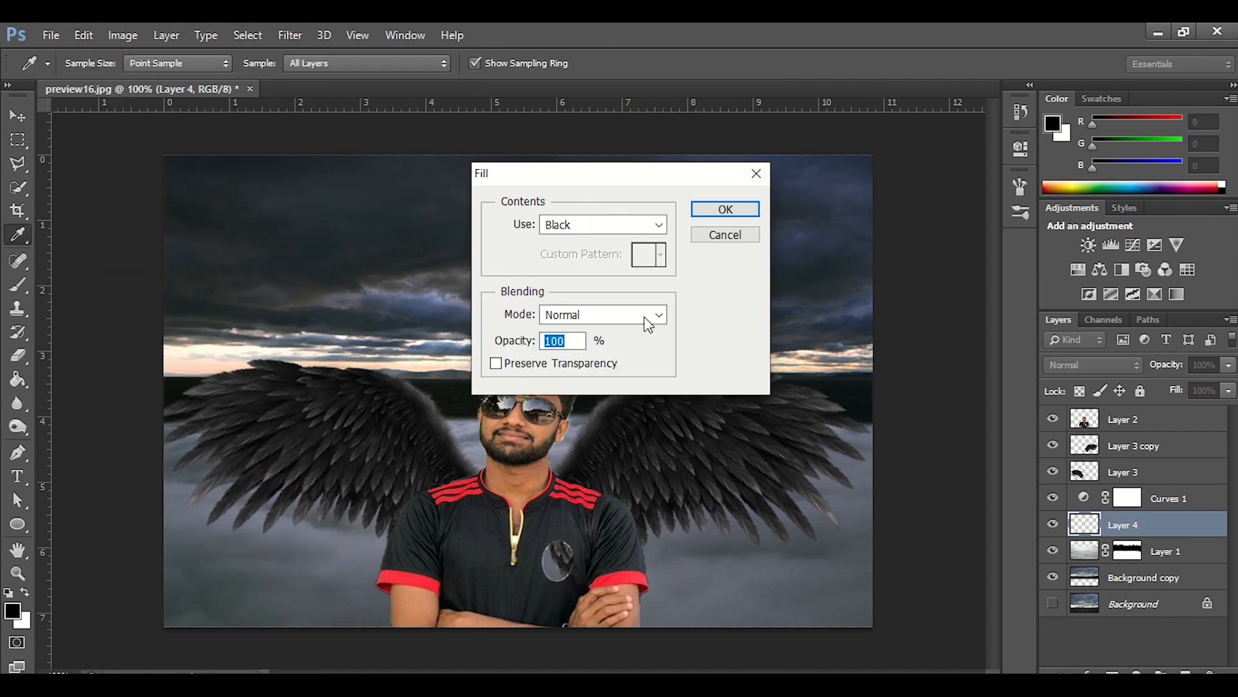
{"action": "left_click", "coordinate": [656, 226]}
{"action": "left_click", "coordinate": [651, 359]}
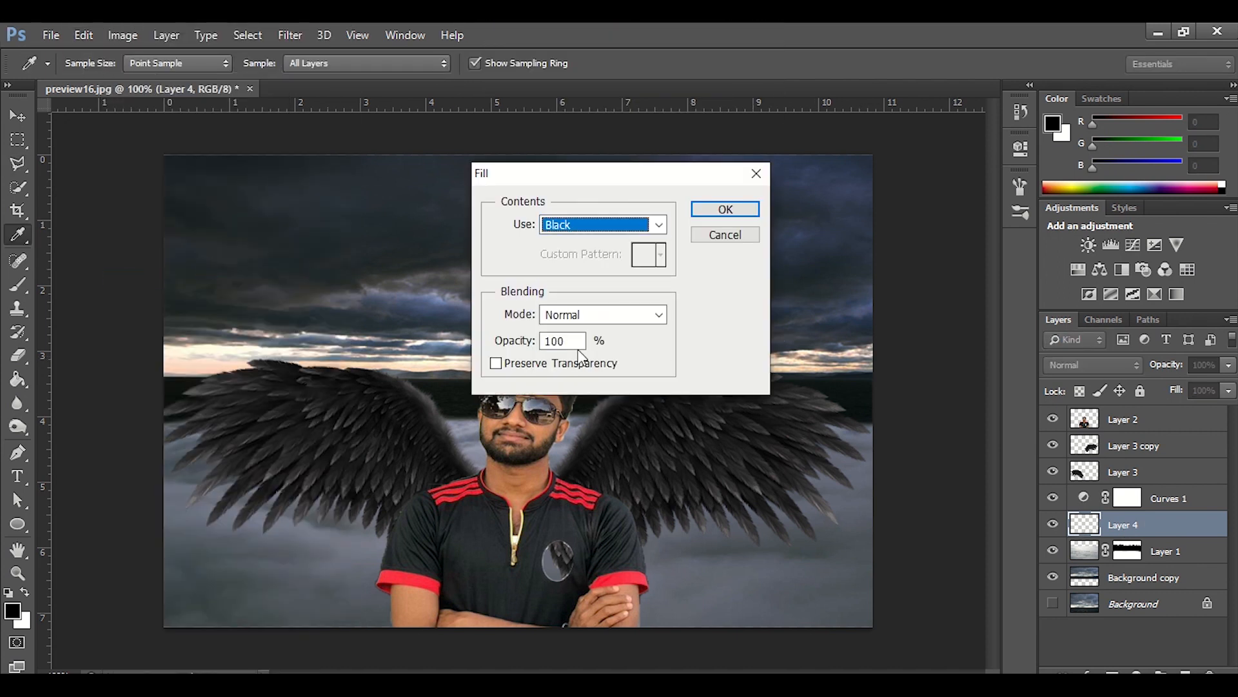
{"action": "left_click", "coordinate": [713, 211]}
{"action": "key", "text": "l"}
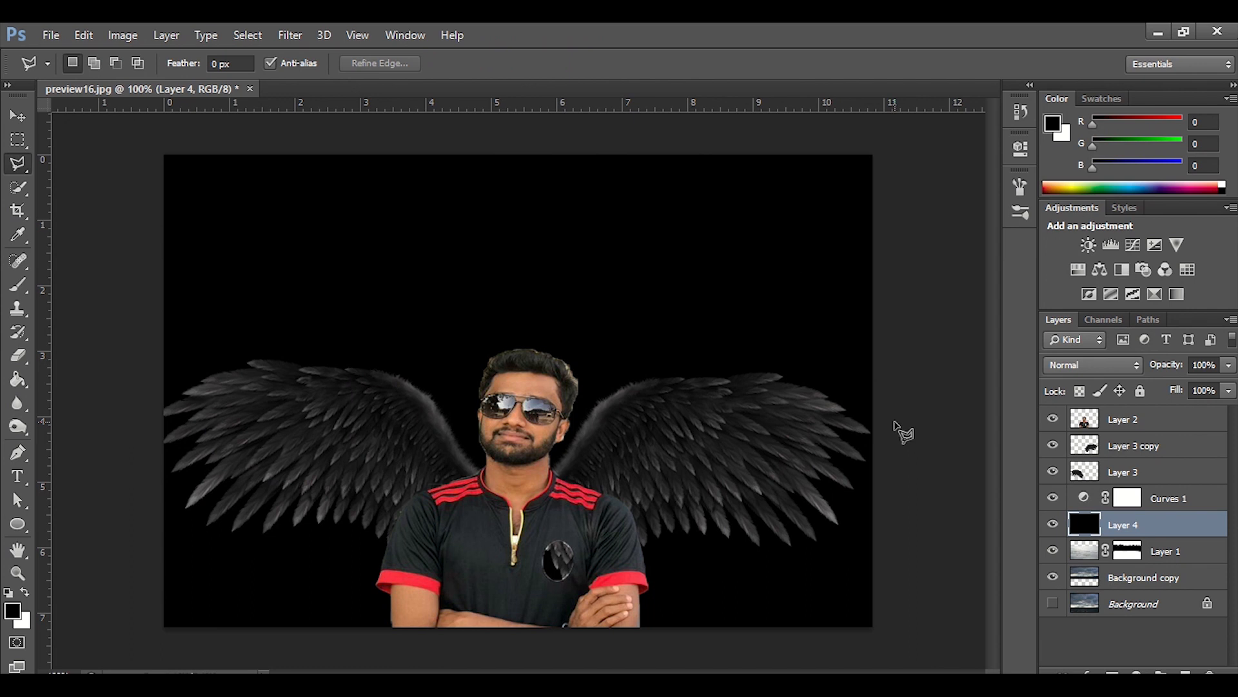
- Render a Movie Prime lens flare near the centre of the black layer, behind the man's head, with brightness slightly above 100%
{"action": "left_click", "coordinate": [289, 35]}
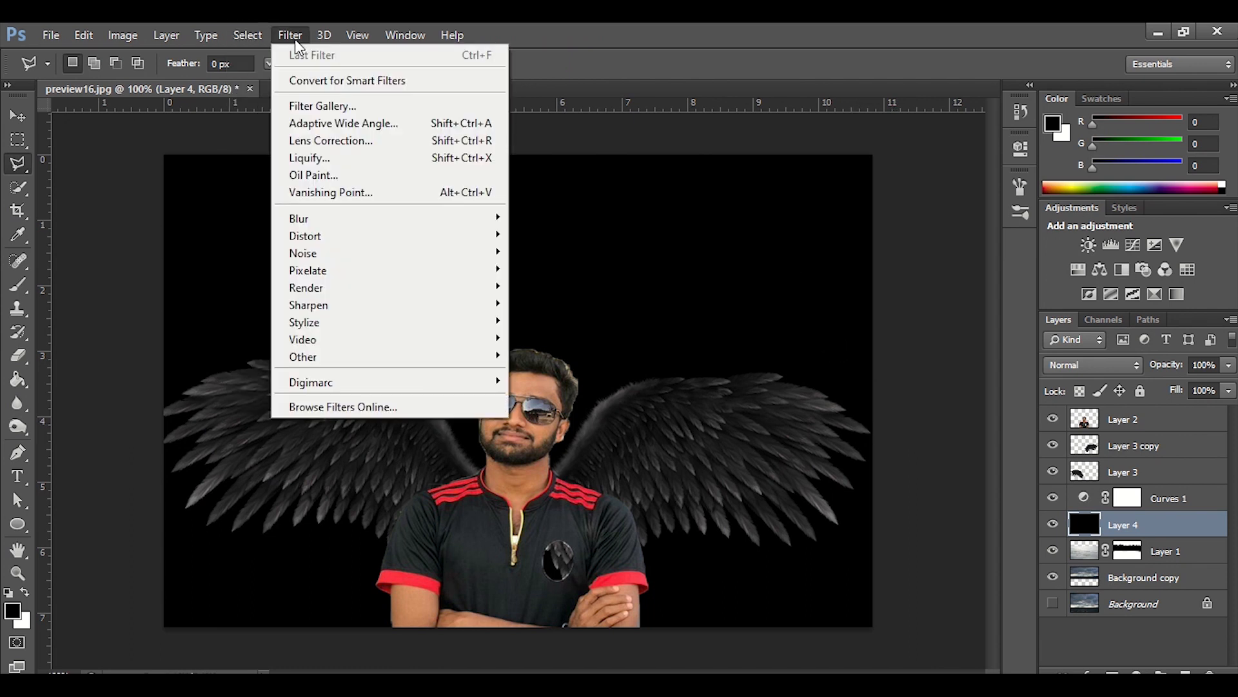
{"action": "mouse_move", "coordinate": [428, 221]}
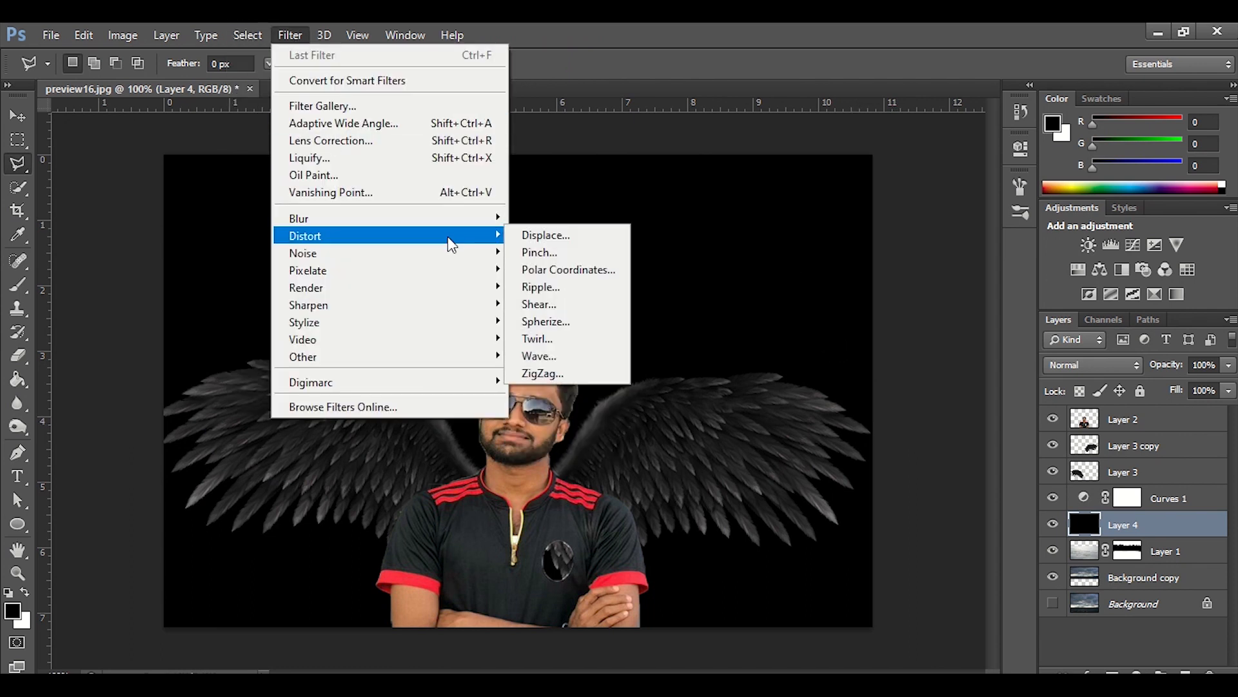
{"action": "mouse_move", "coordinate": [462, 276]}
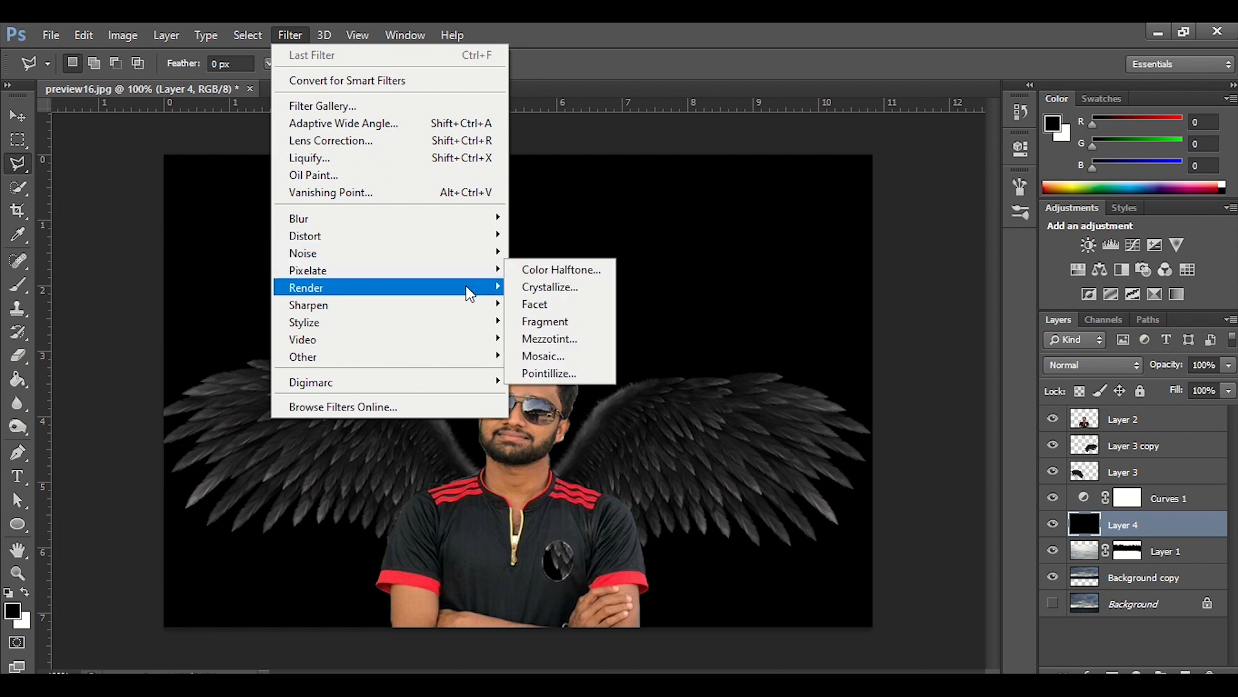
{"action": "left_click", "coordinate": [545, 340]}
{"action": "left_click_drag", "start_coordinate": [739, 395], "coordinate": [741, 389]}
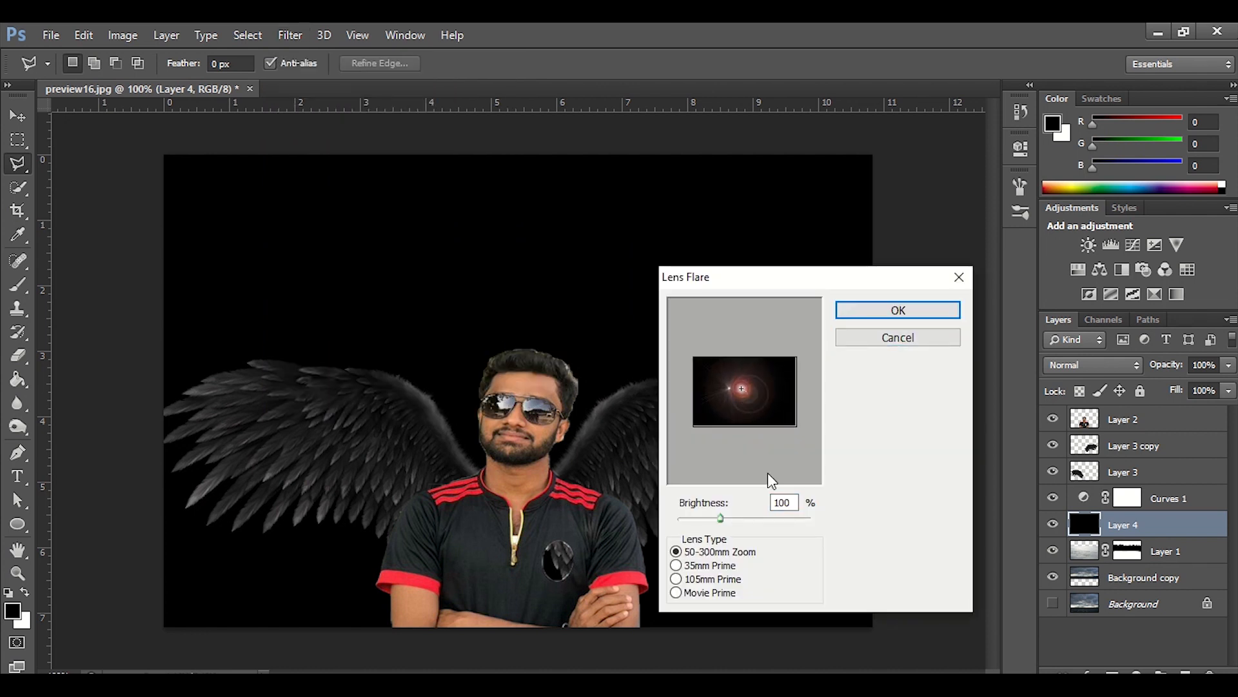
{"action": "left_click", "coordinate": [676, 593]}
{"action": "left_click_drag", "start_coordinate": [720, 519], "coordinate": [731, 520]}
{"action": "left_click", "coordinate": [922, 308]}
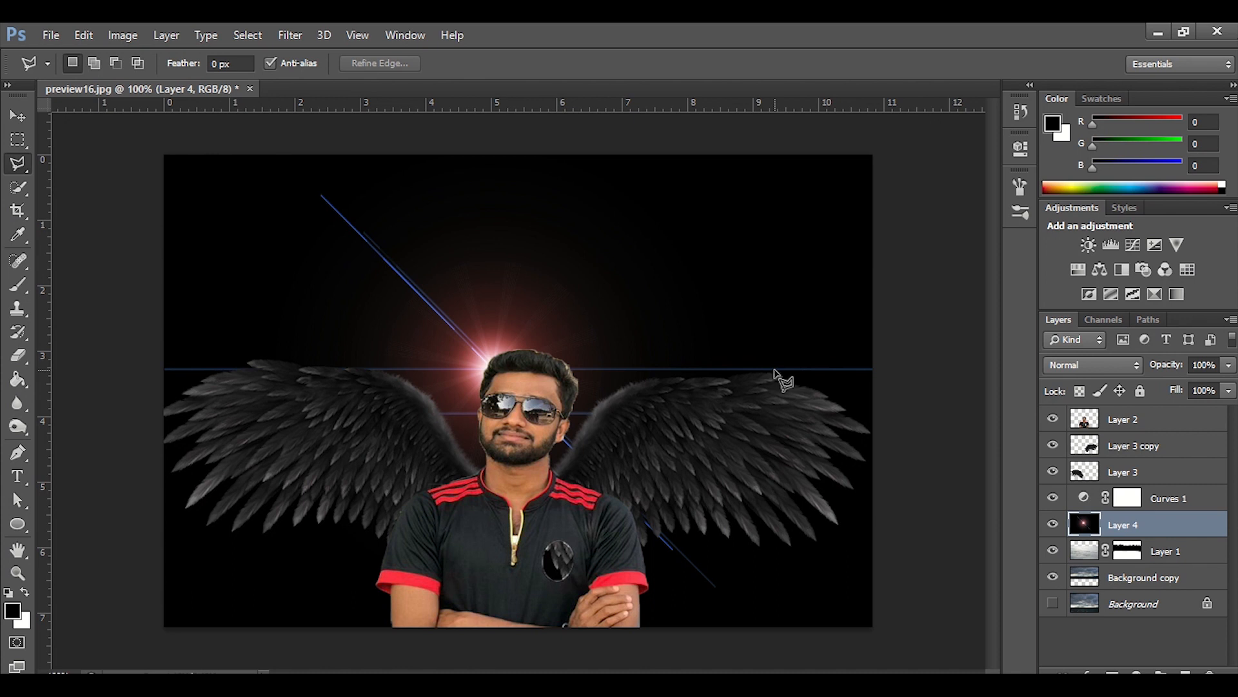
- Set the lens flare layer's blend mode to Screen
{"action": "right_click", "coordinate": [1132, 525]}
{"action": "left_click", "coordinate": [1045, 59]}
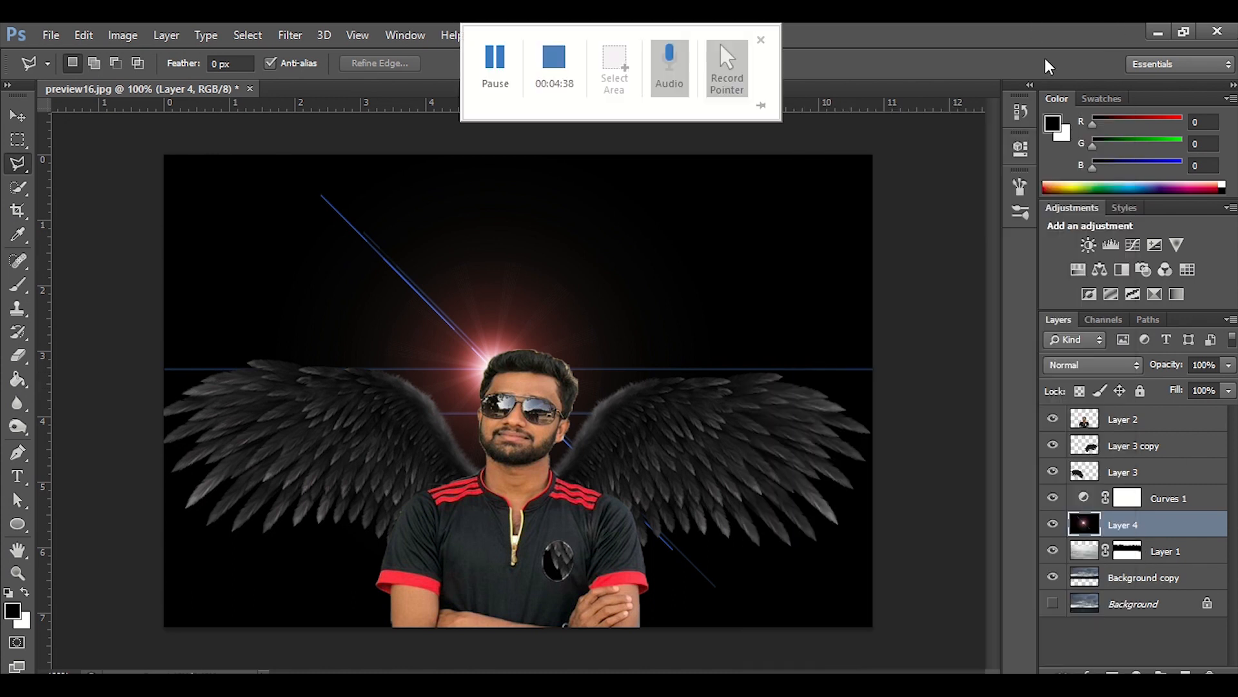
{"action": "left_click", "coordinate": [1105, 363]}
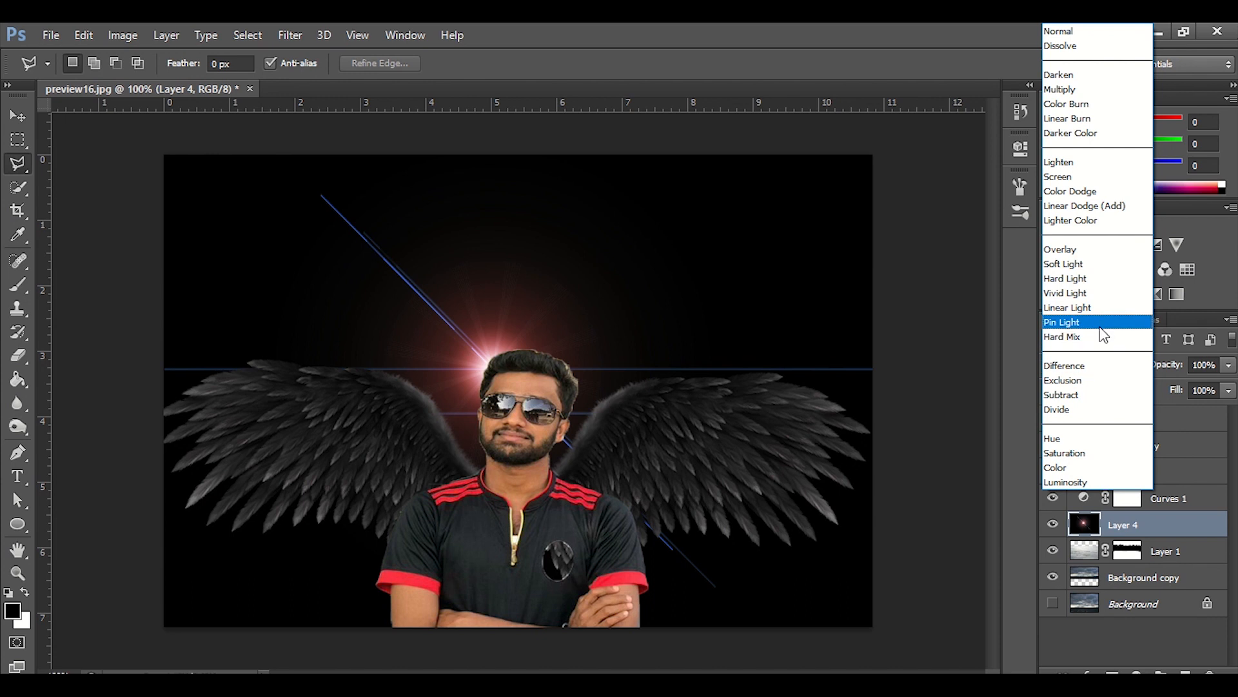
{"action": "left_click", "coordinate": [1096, 177]}
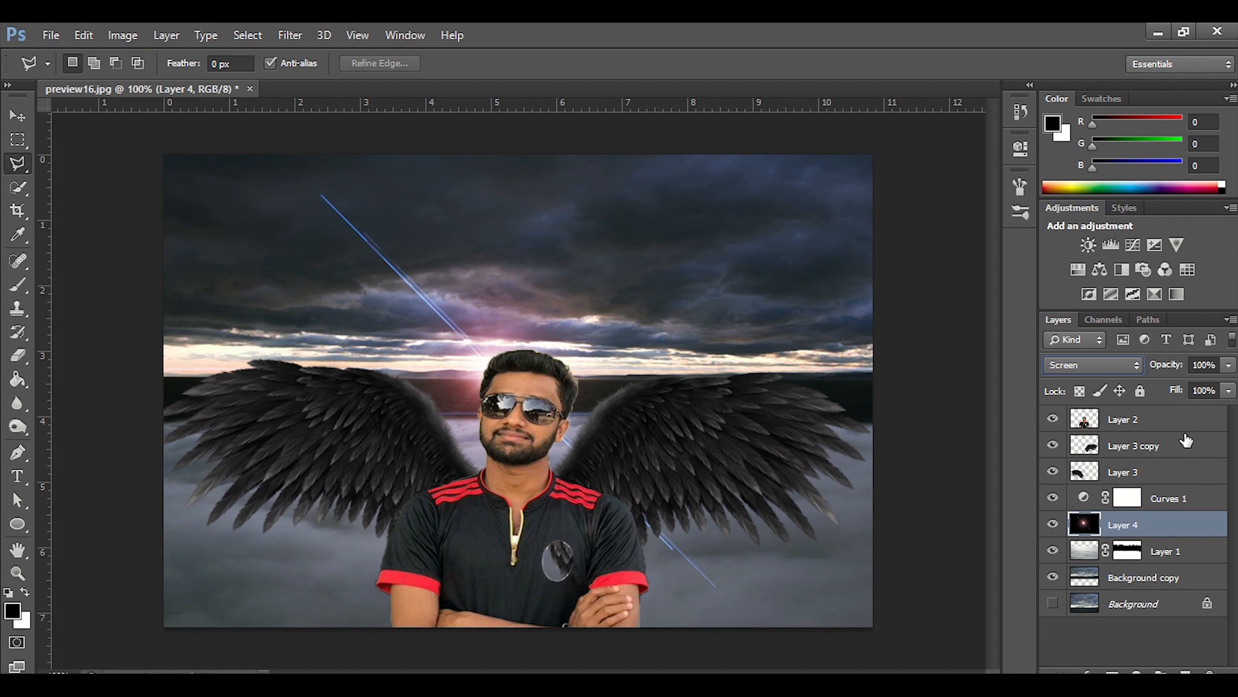
- Apply Levels to the lens flare layer with input levels 24, 1.71 and 206 and output levels 0 to 246
{"action": "left_click", "coordinate": [1134, 418]}
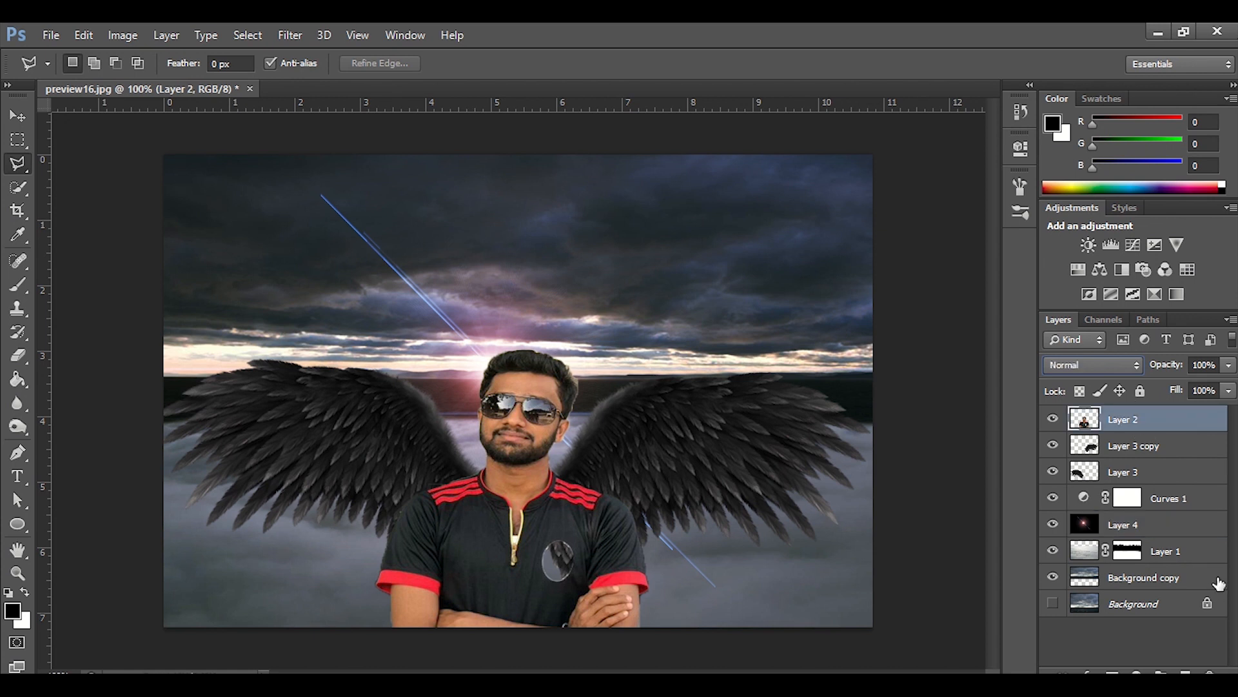
{"action": "left_click", "coordinate": [1187, 547]}
{"action": "left_click", "coordinate": [1185, 526]}
{"action": "key", "text": "ctrl+l"}
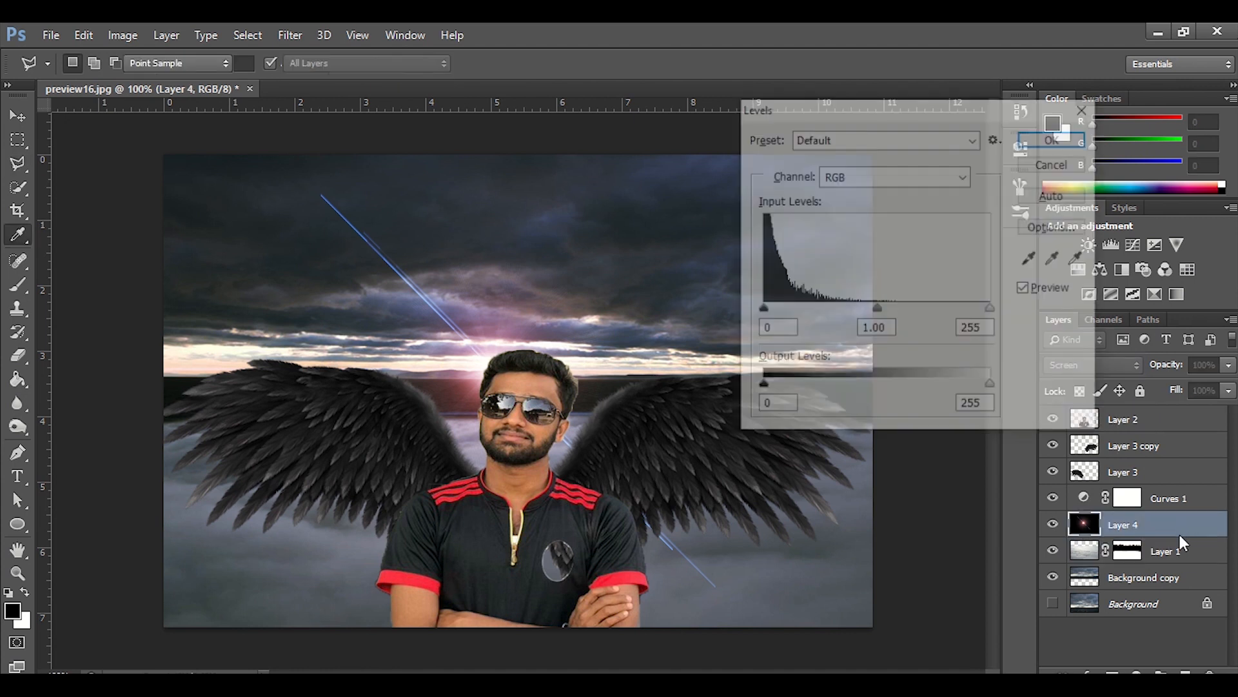
{"action": "left_click_drag", "start_coordinate": [761, 309], "coordinate": [810, 311]}
{"action": "left_click_drag", "start_coordinate": [992, 309], "coordinate": [947, 310]}
{"action": "mouse_move", "coordinate": [761, 387]}
{"action": "left_mouse_down"}
{"action": "mouse_move", "coordinate": [823, 387]}
{"action": "mouse_move", "coordinate": [781, 387]}
{"action": "left_mouse_up"}
{"action": "left_click_drag", "start_coordinate": [992, 387], "coordinate": [985, 387]}
{"action": "left_click_drag", "start_coordinate": [781, 387], "coordinate": [749, 387]}
{"action": "left_click_drag", "start_coordinate": [811, 311], "coordinate": [786, 312]}
{"action": "left_click_drag", "start_coordinate": [865, 311], "coordinate": [829, 311]}
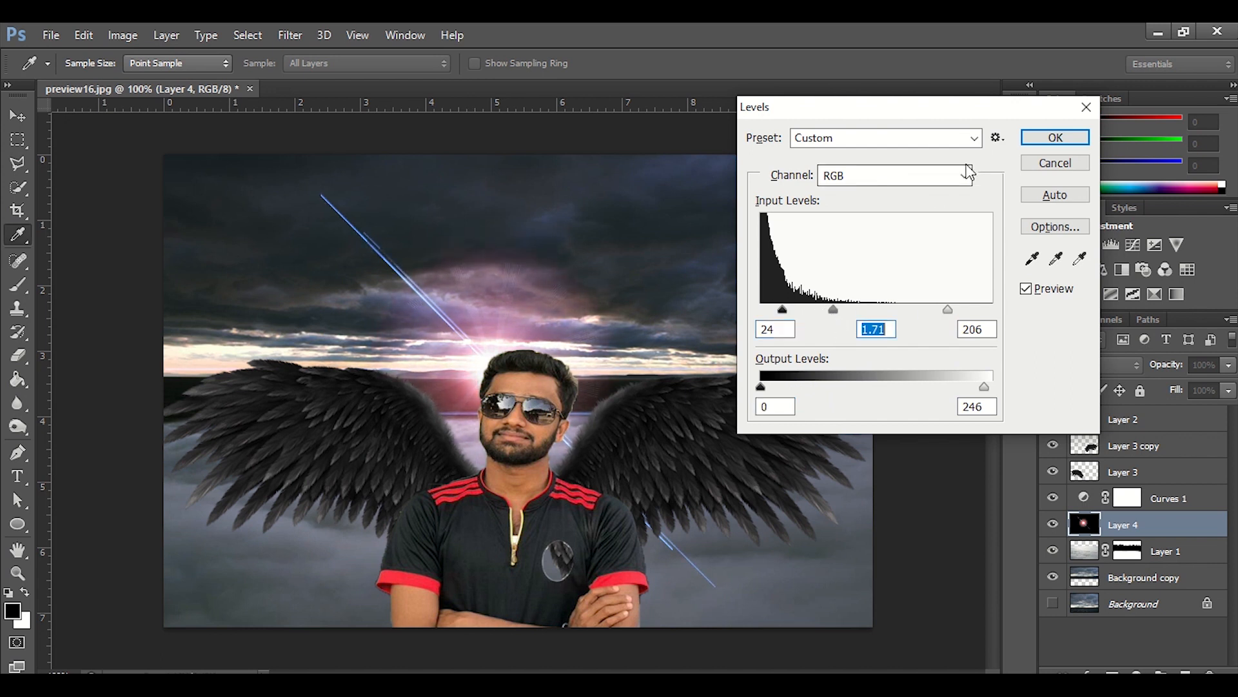
{"action": "left_click", "coordinate": [1055, 137]}
- Add a Brightness/Contrast adjustment above the man's layer and slightly intensify the whole composite with it
{"action": "left_click", "coordinate": [1183, 419]}
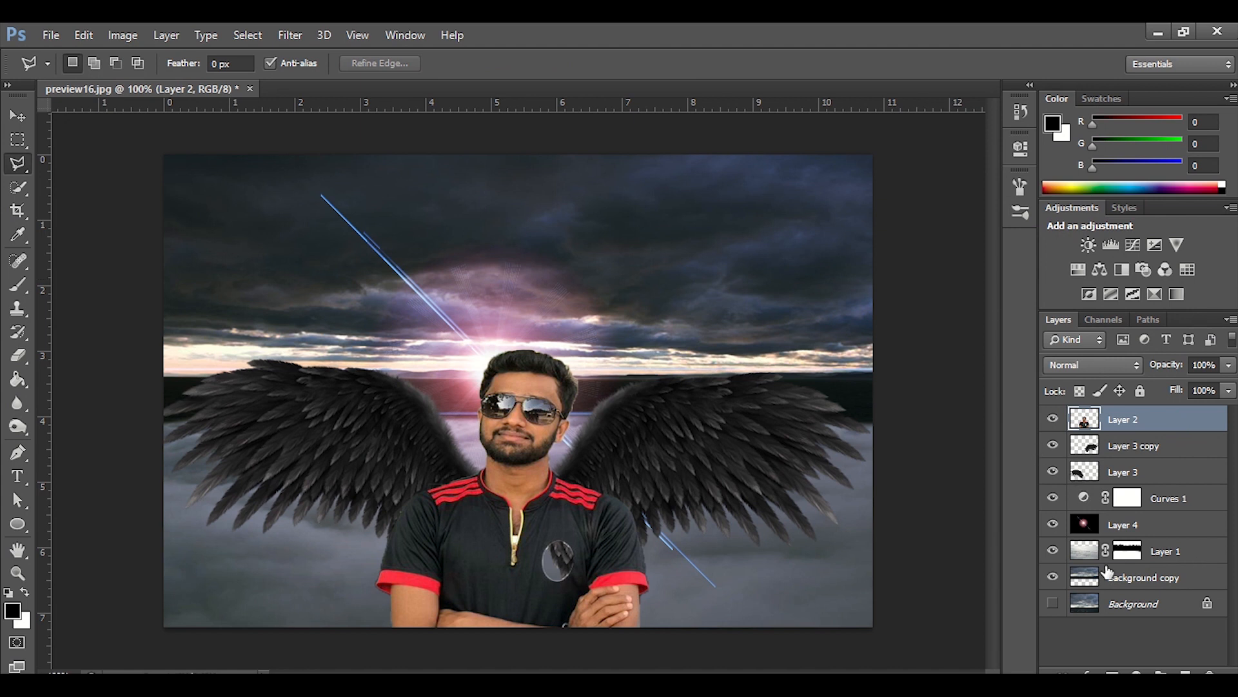
{"action": "left_click", "coordinate": [1136, 669]}
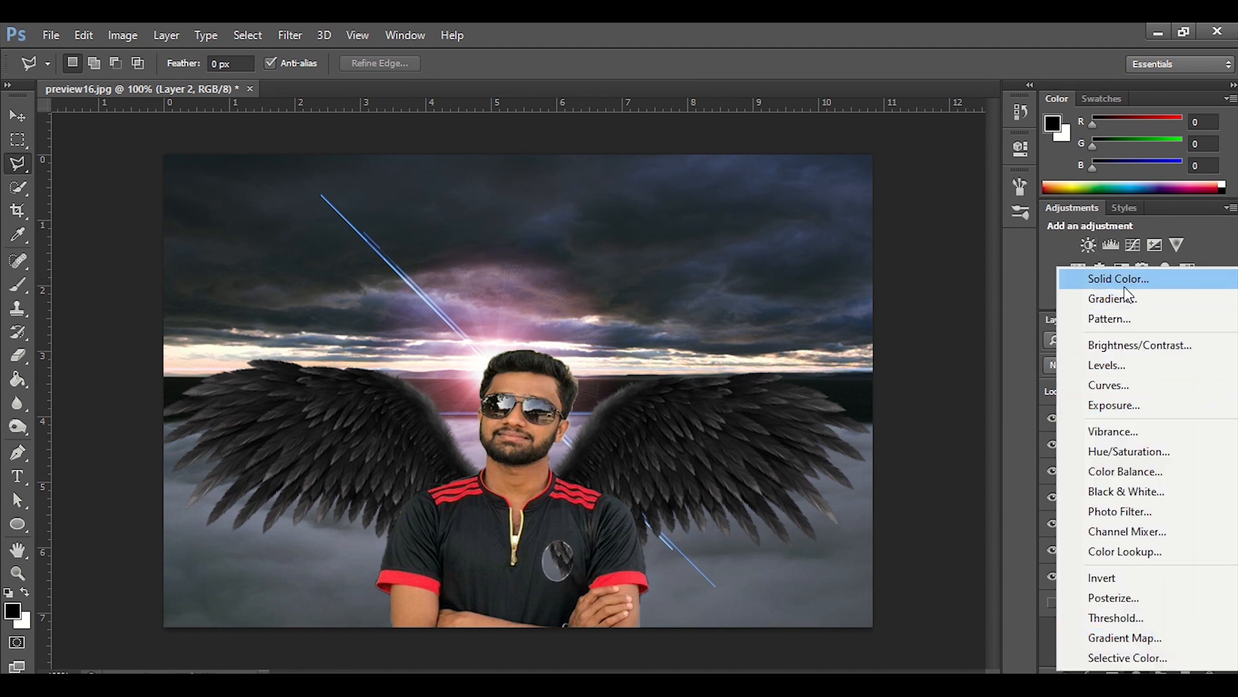
{"action": "left_click", "coordinate": [1126, 345]}
{"action": "mouse_move", "coordinate": [865, 237]}
{"action": "left_mouse_down"}
{"action": "mouse_move", "coordinate": [909, 241]}
{"action": "mouse_move", "coordinate": [861, 241]}
{"action": "mouse_move", "coordinate": [896, 238]}
{"action": "mouse_move", "coordinate": [803, 277]}
{"action": "mouse_move", "coordinate": [952, 278]}
{"action": "mouse_move", "coordinate": [897, 276]}
{"action": "mouse_move", "coordinate": [888, 236]}
{"action": "left_mouse_up"}
{"action": "left_click", "coordinate": [968, 136]}
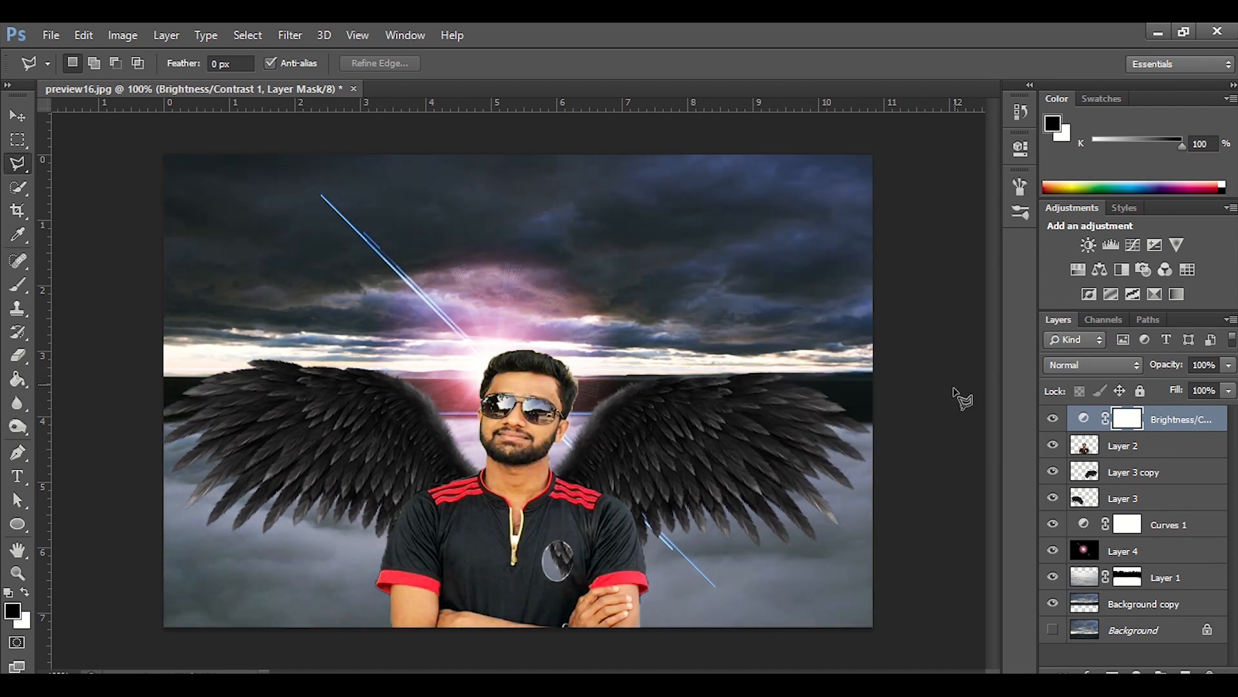
- Add a gradient fill layer above all the others using the violet-to-orange preset, with a linear style at 90°
{"action": "left_click", "coordinate": [1137, 671]}
{"action": "left_click", "coordinate": [1119, 297]}
{"action": "left_click", "coordinate": [814, 427]}
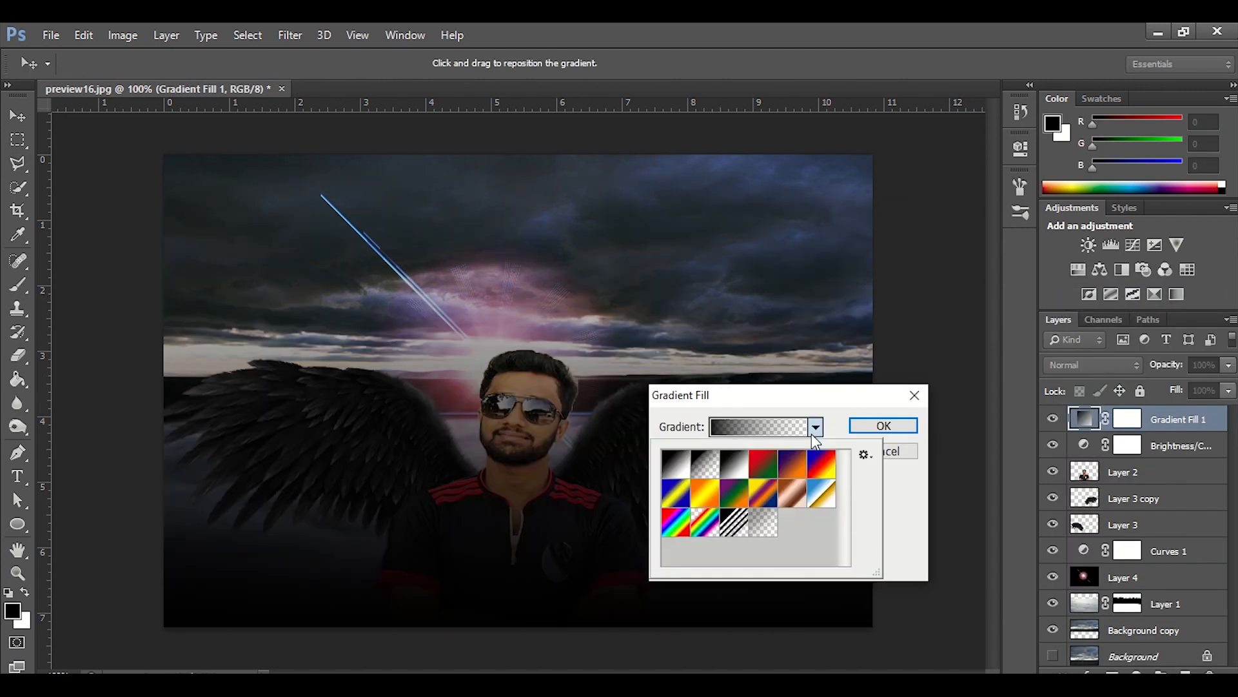
{"action": "left_click", "coordinate": [806, 457]}
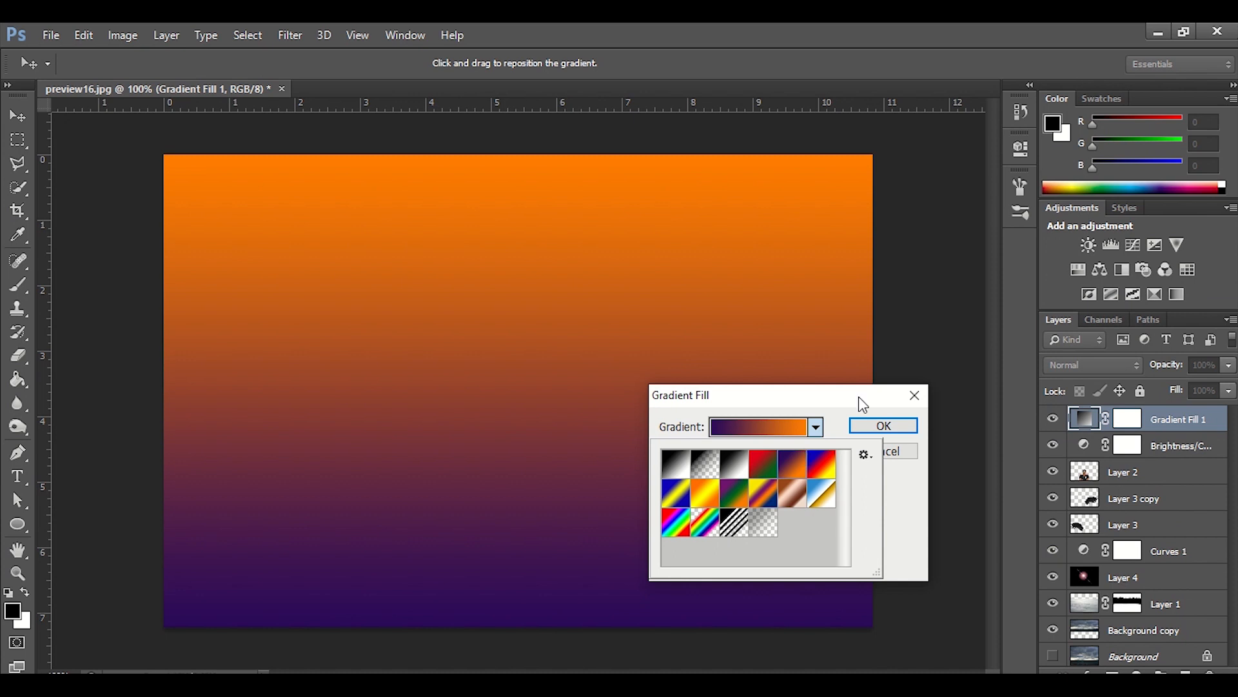
{"action": "left_click", "coordinate": [913, 528]}
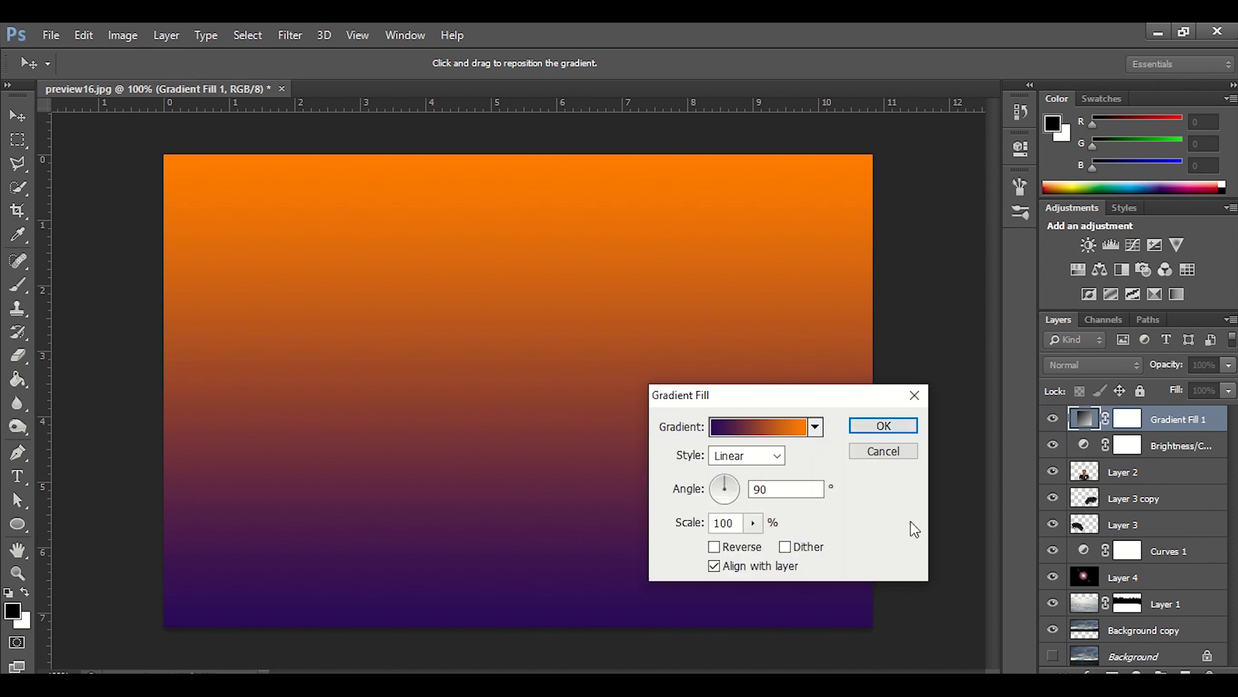
- Add an opacity stop to the gradient and recolour its orange colour stop to bright yellow, about e6ee0b
{"action": "left_click", "coordinate": [786, 432]}
{"action": "left_click", "coordinate": [1025, 435]}
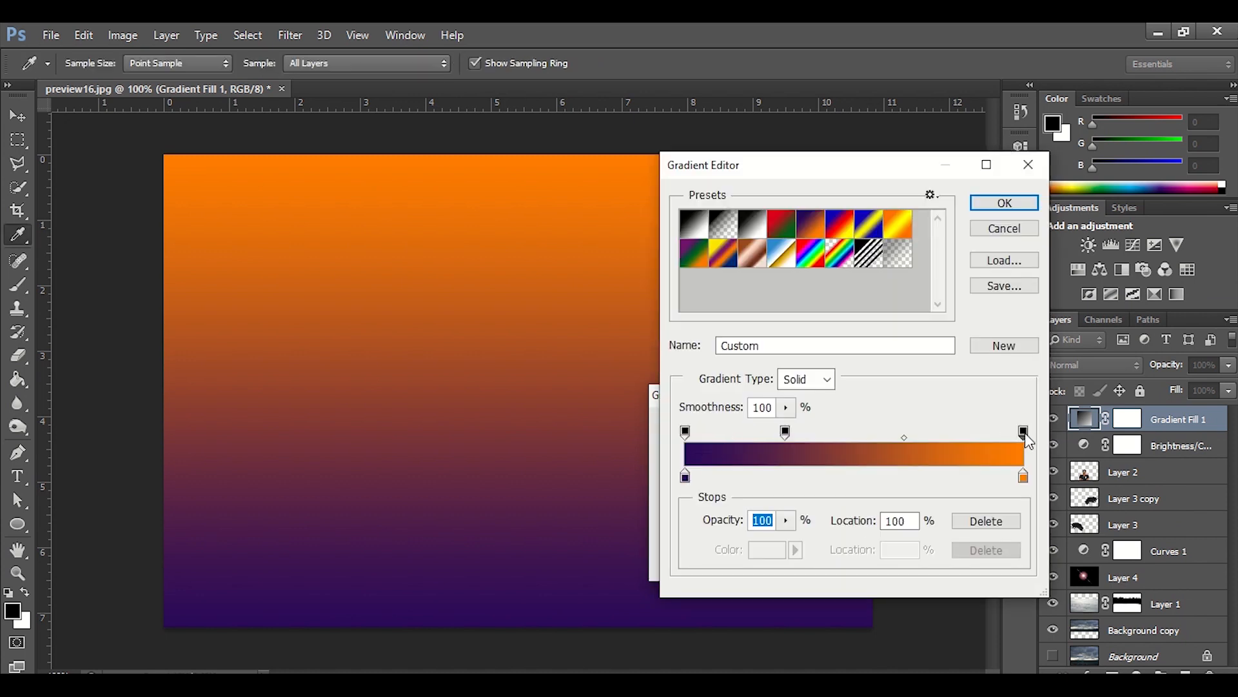
{"action": "double_click", "coordinate": [1024, 477]}
{"action": "left_click_drag", "start_coordinate": [799, 451], "coordinate": [813, 471]}
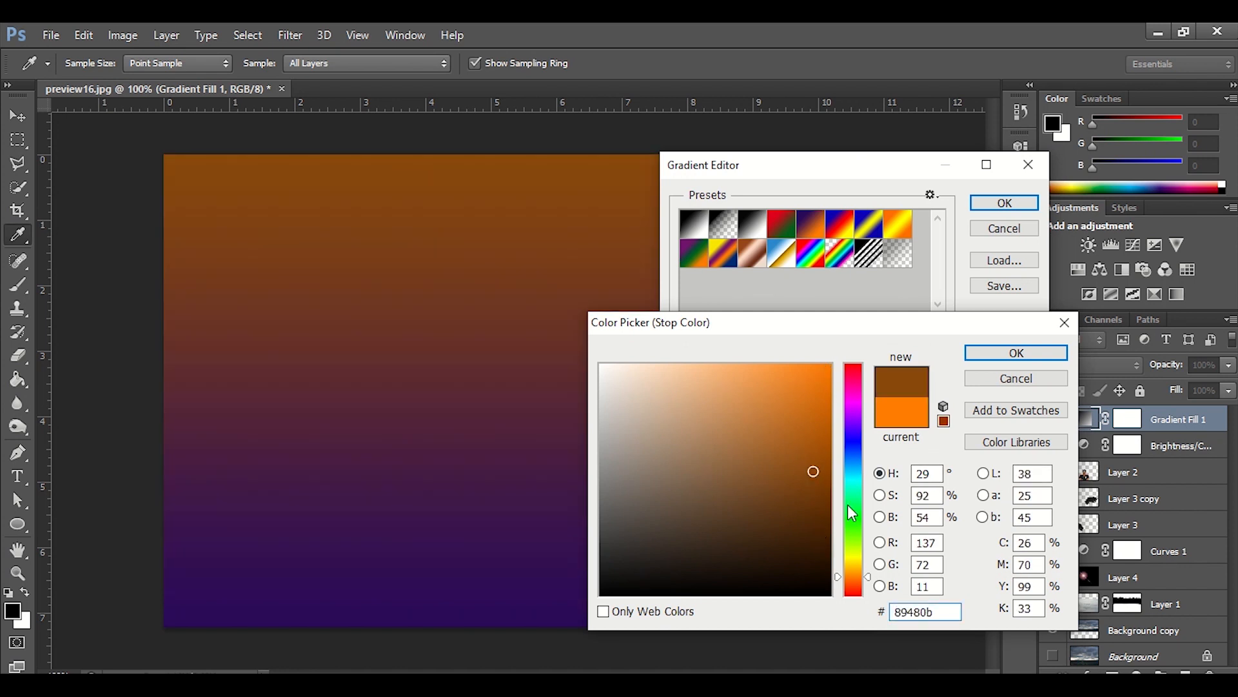
{"action": "left_click_drag", "start_coordinate": [872, 577], "coordinate": [871, 557]}
{"action": "left_click_drag", "start_coordinate": [814, 394], "coordinate": [822, 385]}
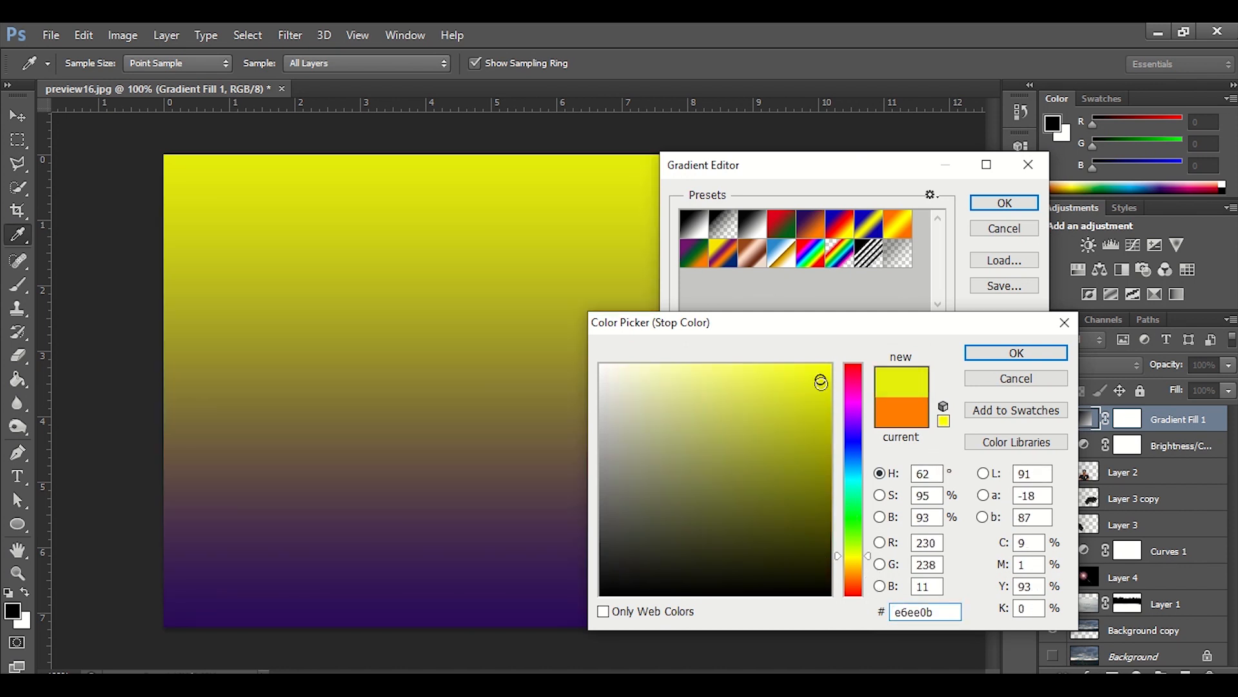
{"action": "left_click", "coordinate": [1031, 358]}
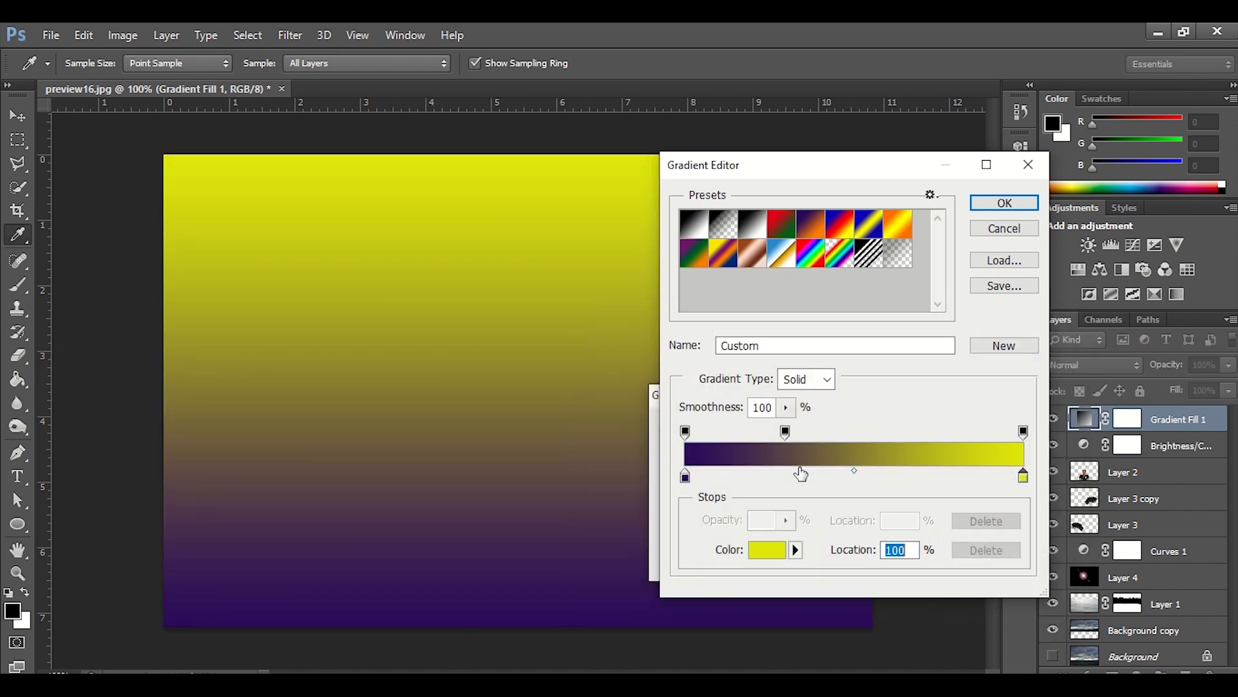
- Recolour the gradient's violet stop to light blue 5b7fe8 and accept the custom gradient
{"action": "double_click", "coordinate": [686, 477]}
{"action": "left_click_drag", "start_coordinate": [763, 449], "coordinate": [819, 473]}
{"action": "left_click_drag", "start_coordinate": [872, 430], "coordinate": [875, 453]}
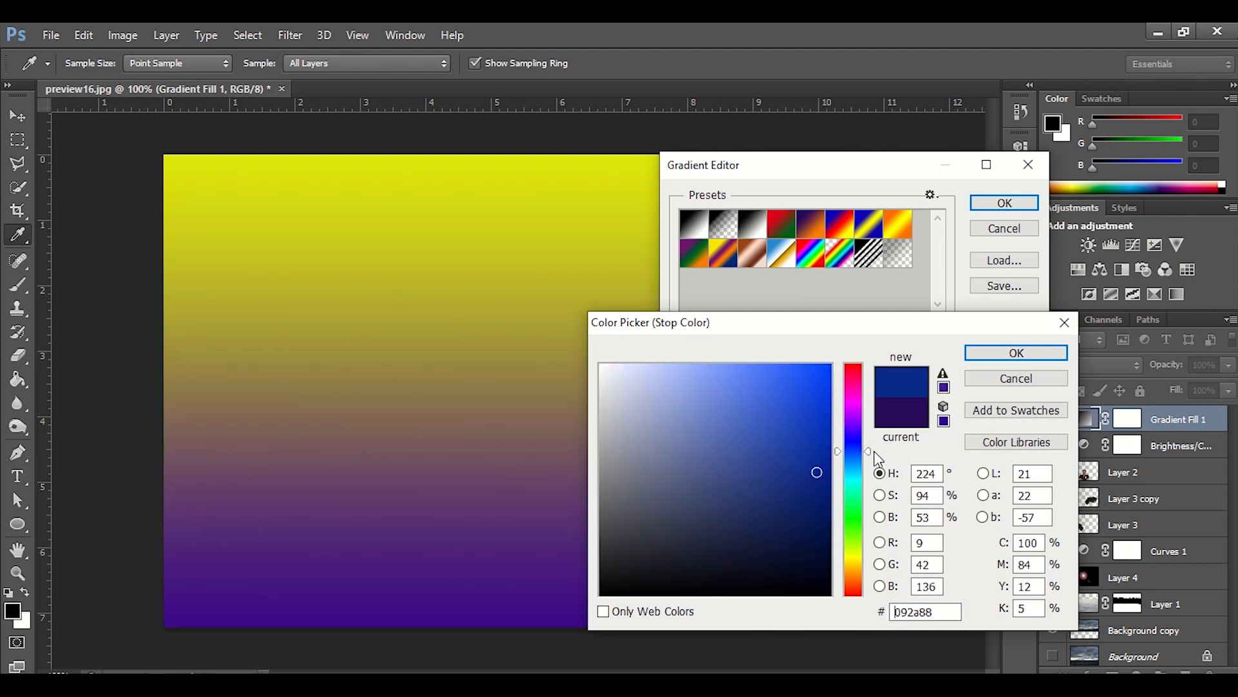
{"action": "left_click", "coordinate": [1031, 349]}
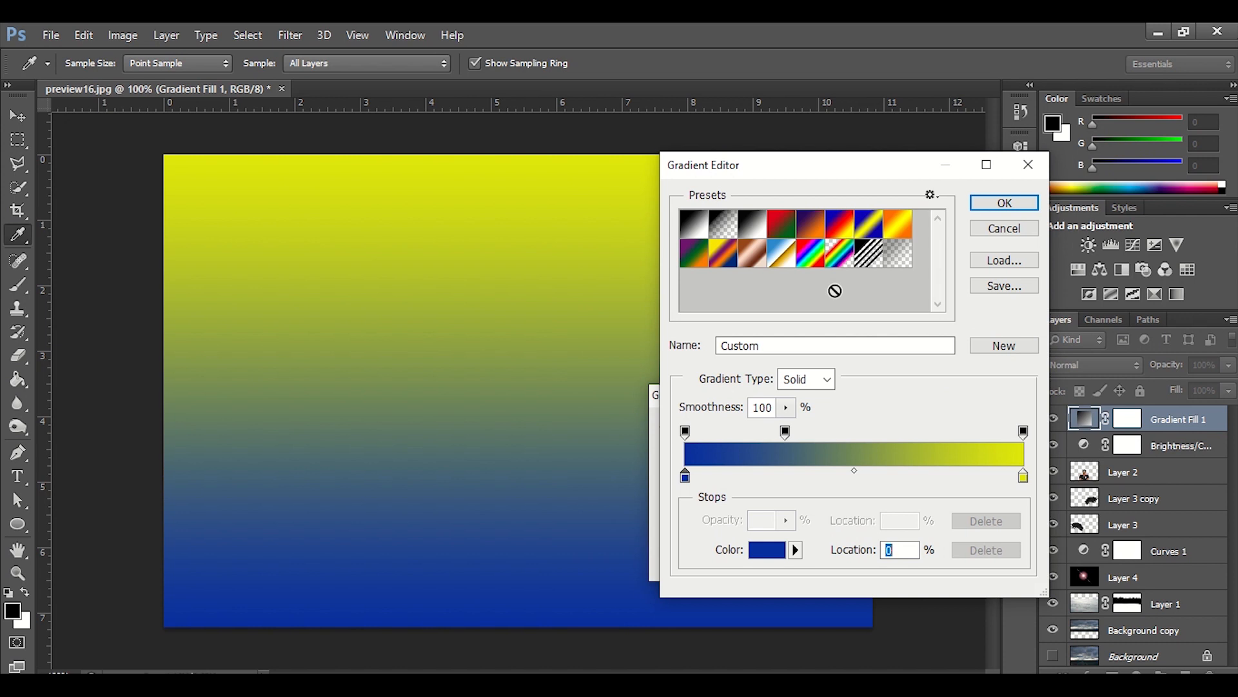
{"action": "left_click", "coordinate": [782, 553]}
{"action": "left_click_drag", "start_coordinate": [782, 545], "coordinate": [741, 382]}
{"action": "left_click", "coordinate": [984, 360]}
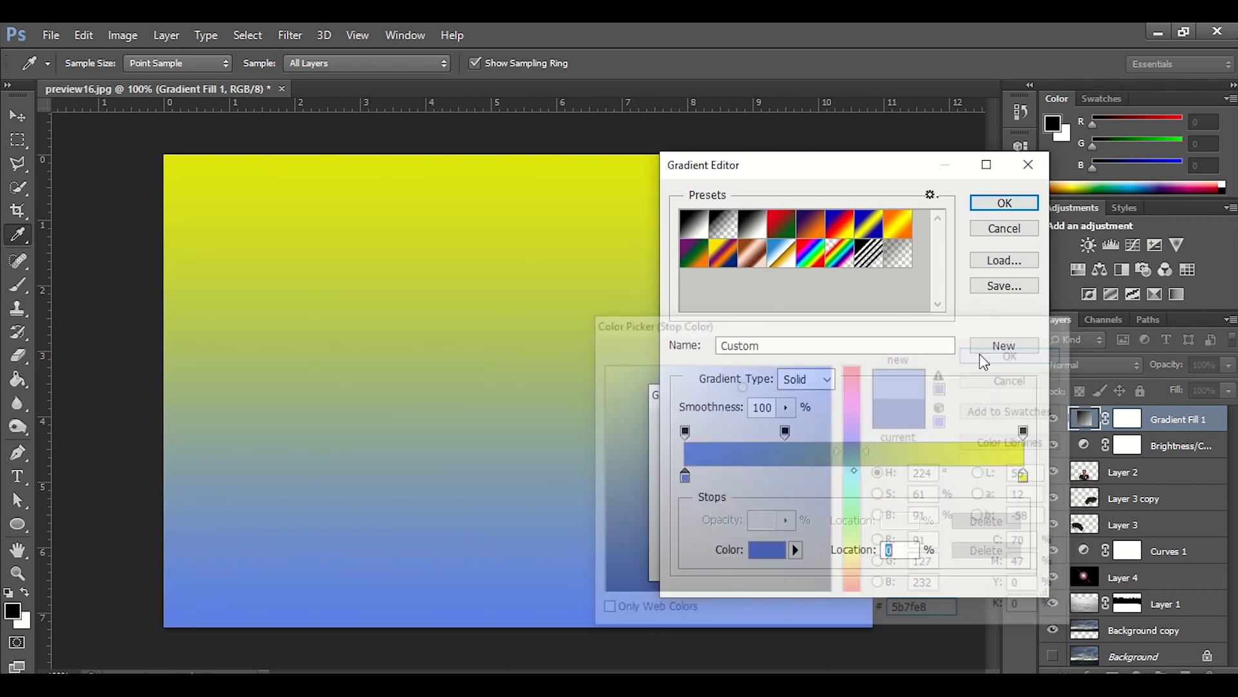
{"action": "left_click", "coordinate": [1005, 202]}
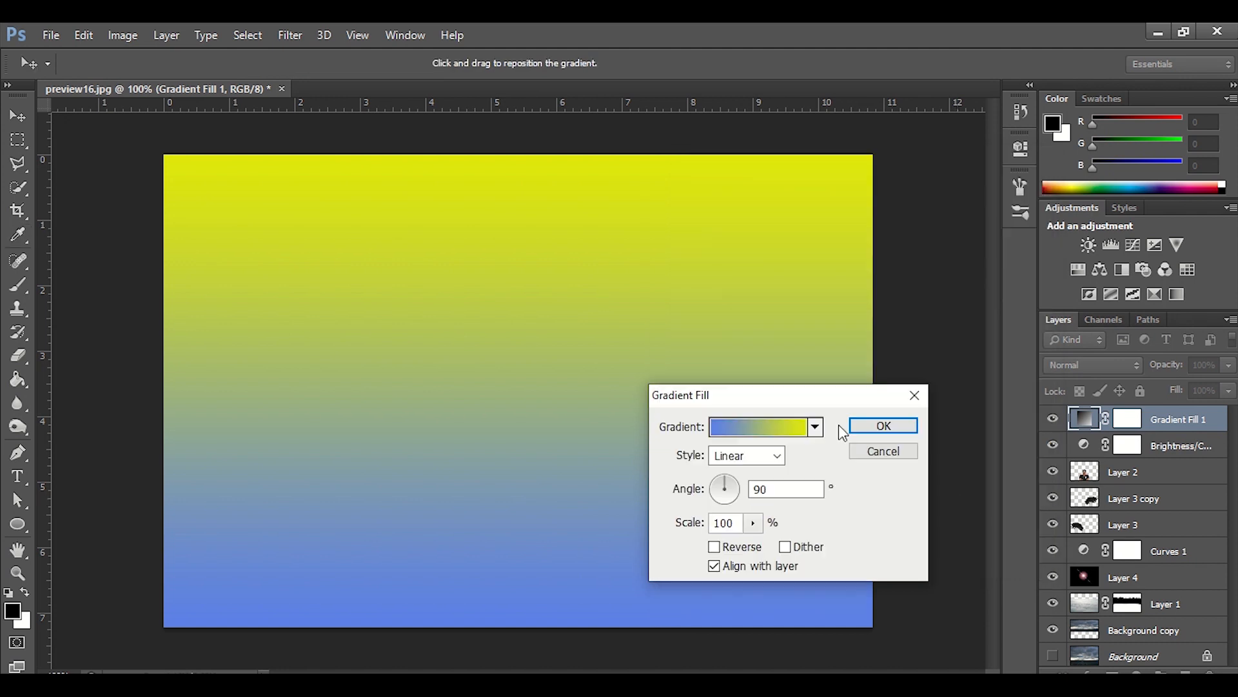
- Edit the fill layer's custom gradient, trying the Blue, Red, Yellow preset and settling on the Violet, Orange preset
{"action": "left_click", "coordinate": [790, 429]}
{"action": "left_click", "coordinate": [816, 231]}
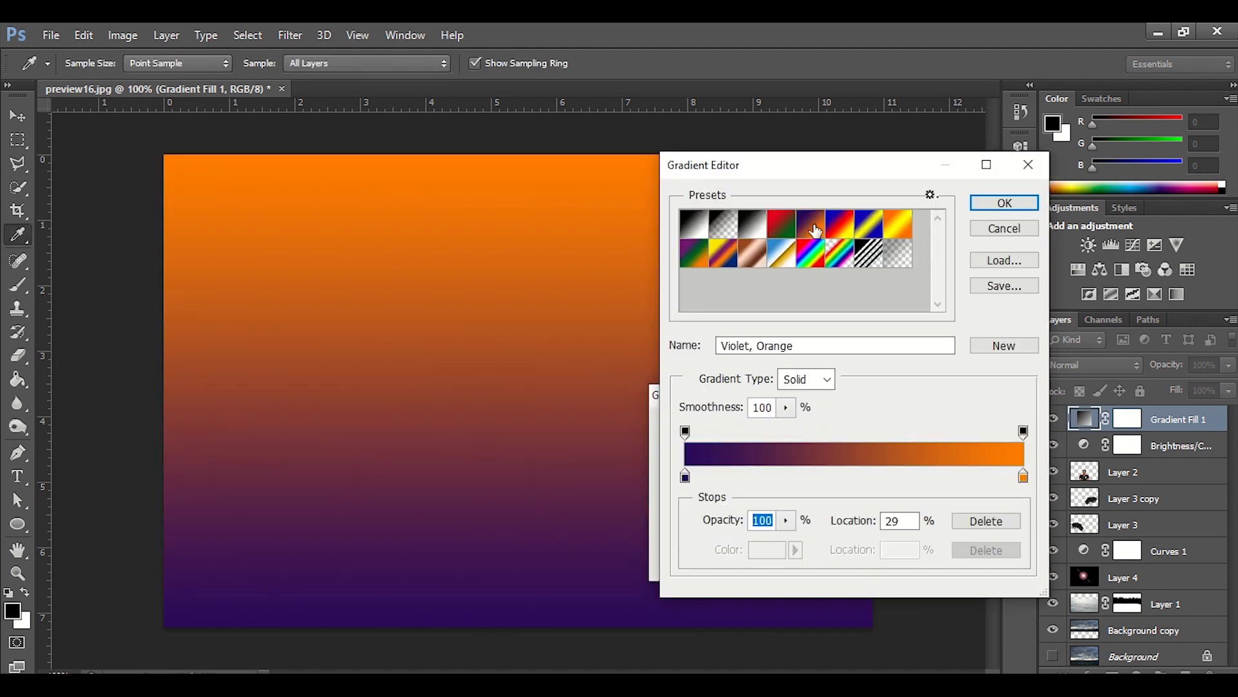
{"action": "left_click", "coordinate": [849, 232]}
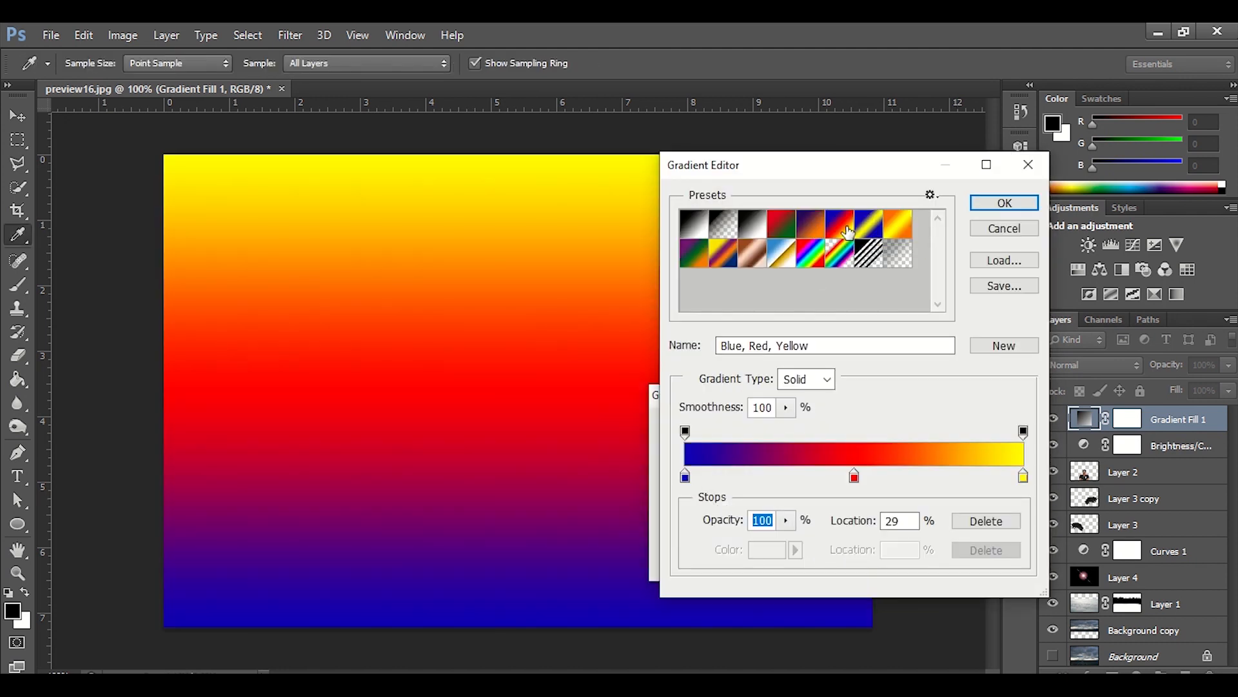
{"action": "left_click", "coordinate": [816, 230]}
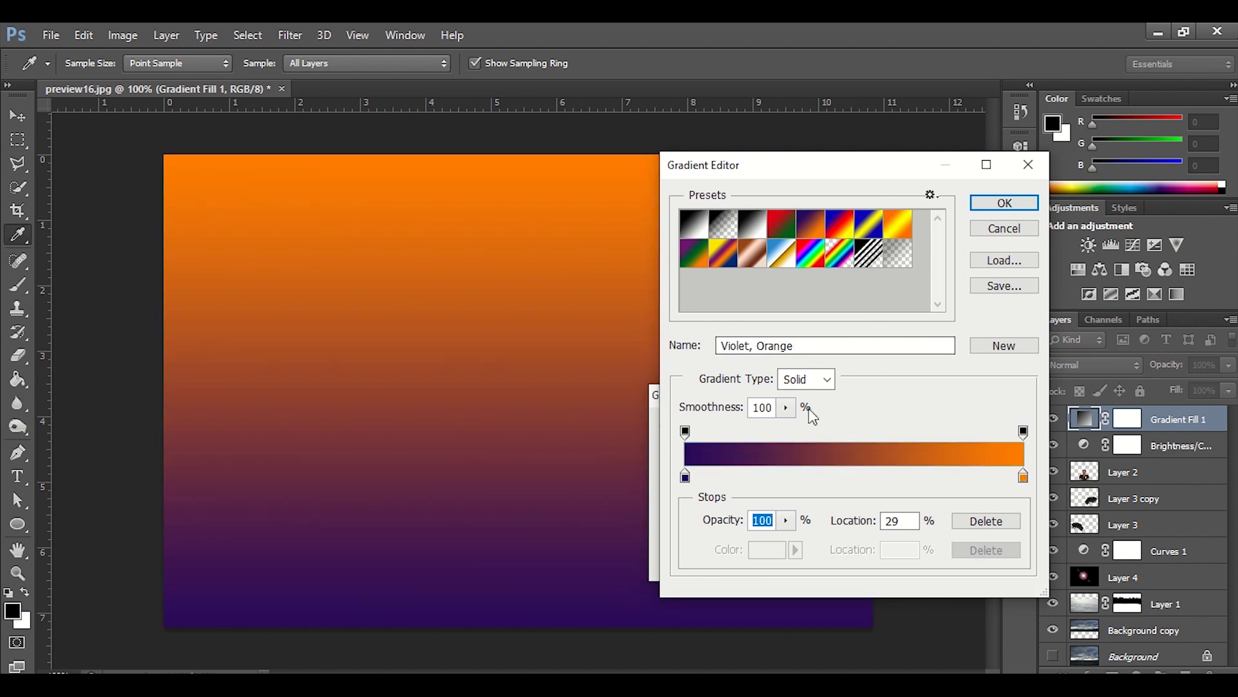
- Recolour the gradient's orange colour stop to golden yellow dfd30d
{"action": "double_click", "coordinate": [1023, 477]}
{"action": "left_click_drag", "start_coordinate": [826, 478], "coordinate": [818, 524]}
{"action": "left_click_drag", "start_coordinate": [870, 576], "coordinate": [868, 555]}
{"action": "left_click_drag", "start_coordinate": [817, 524], "coordinate": [818, 415]}
{"action": "left_click_drag", "start_coordinate": [876, 558], "coordinate": [870, 560]}
{"action": "left_click", "coordinate": [1017, 353]}
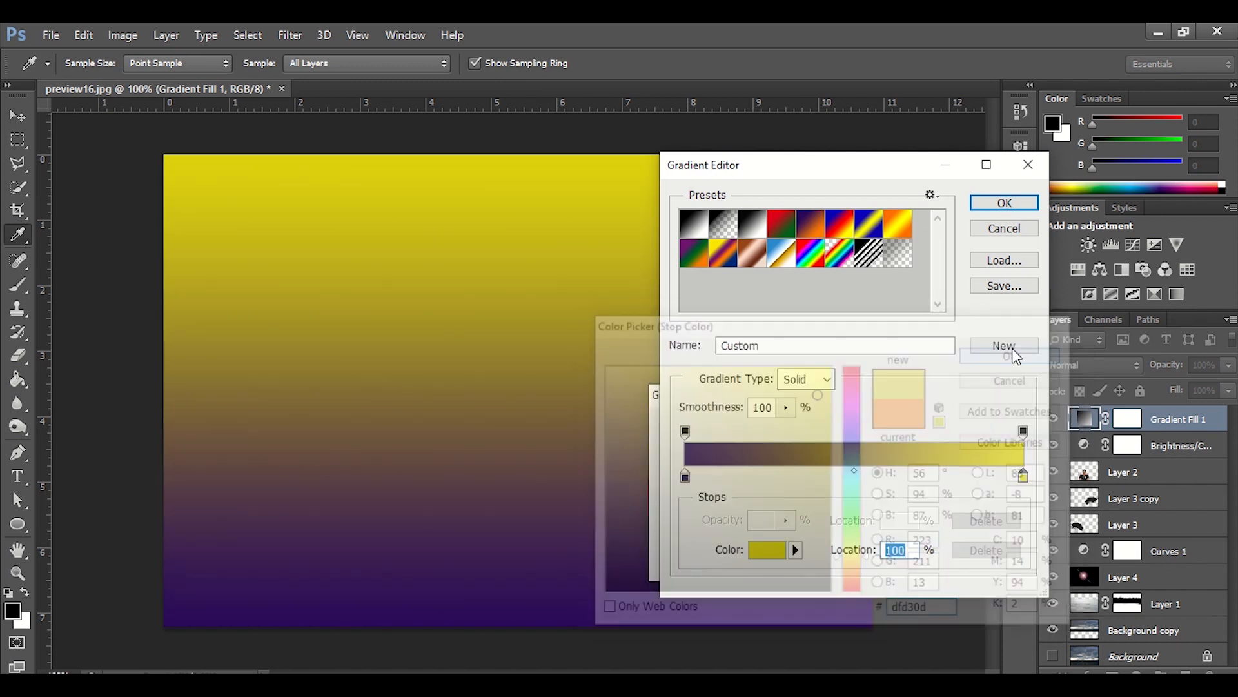
- Recolour the gradient's violet stop to sky blue 209fda and accept the gradient fill
{"action": "left_click", "coordinate": [686, 477]}
{"action": "double_click", "coordinate": [686, 477]}
{"action": "left_click_drag", "start_coordinate": [876, 450], "coordinate": [870, 467]}
{"action": "left_click", "coordinate": [798, 397]}
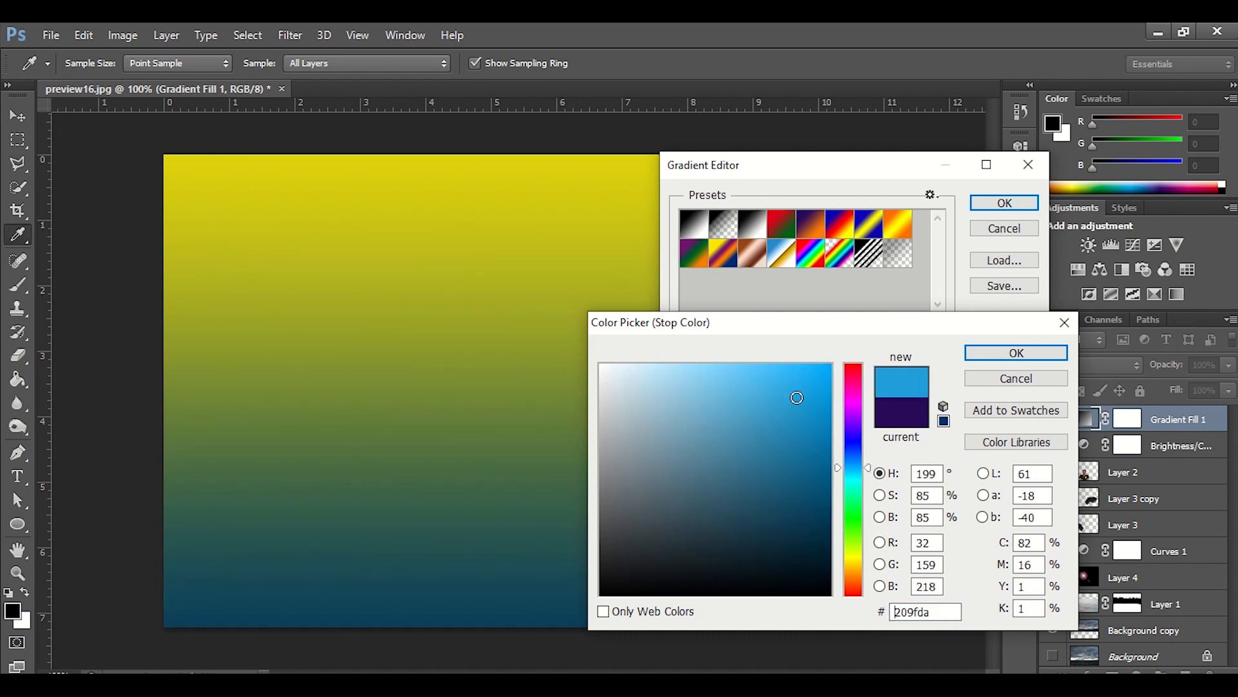
{"action": "left_click", "coordinate": [1017, 352]}
{"action": "left_click", "coordinate": [1005, 203]}
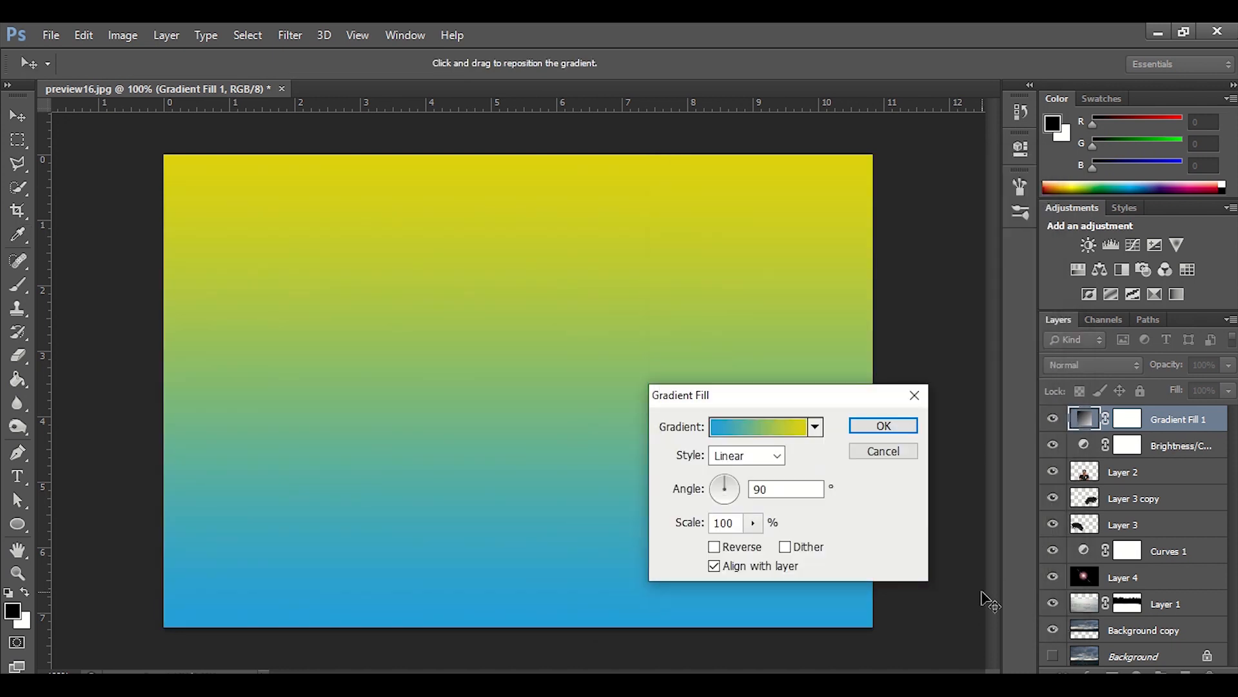
{"action": "left_click", "coordinate": [883, 425]}
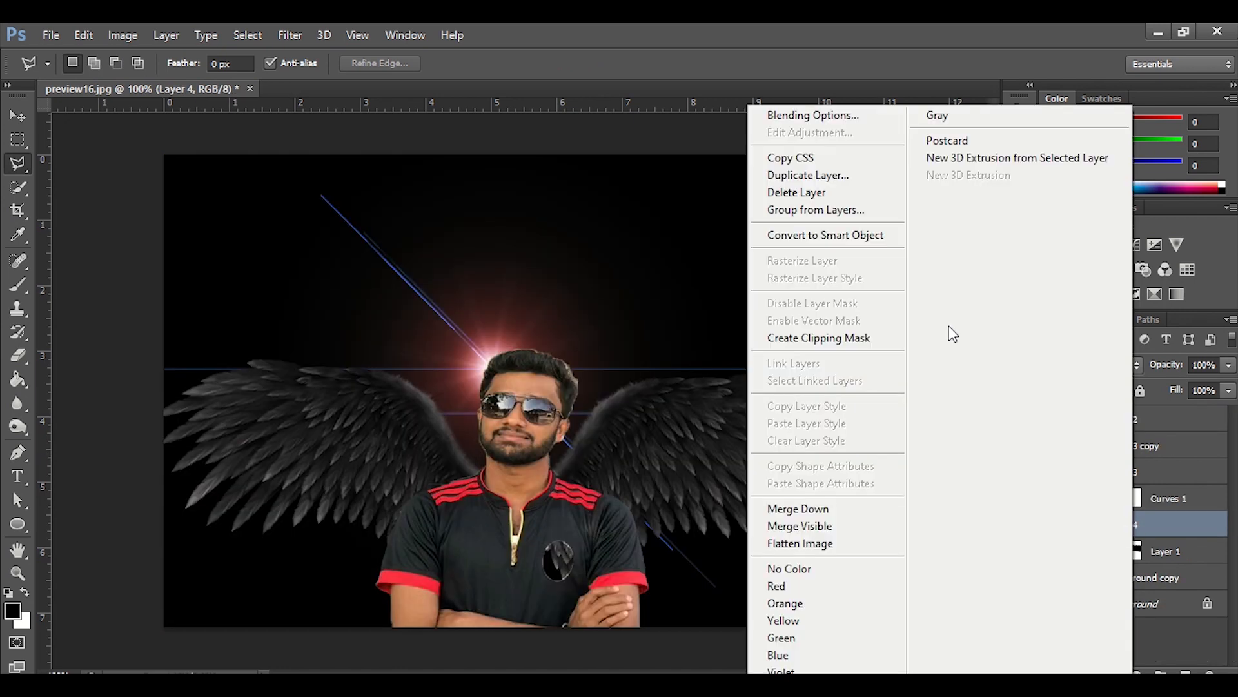
- Set the blend mode of the lens flare layer, Layer 4, to Screen
{"action": "key", "text": "Escape"}
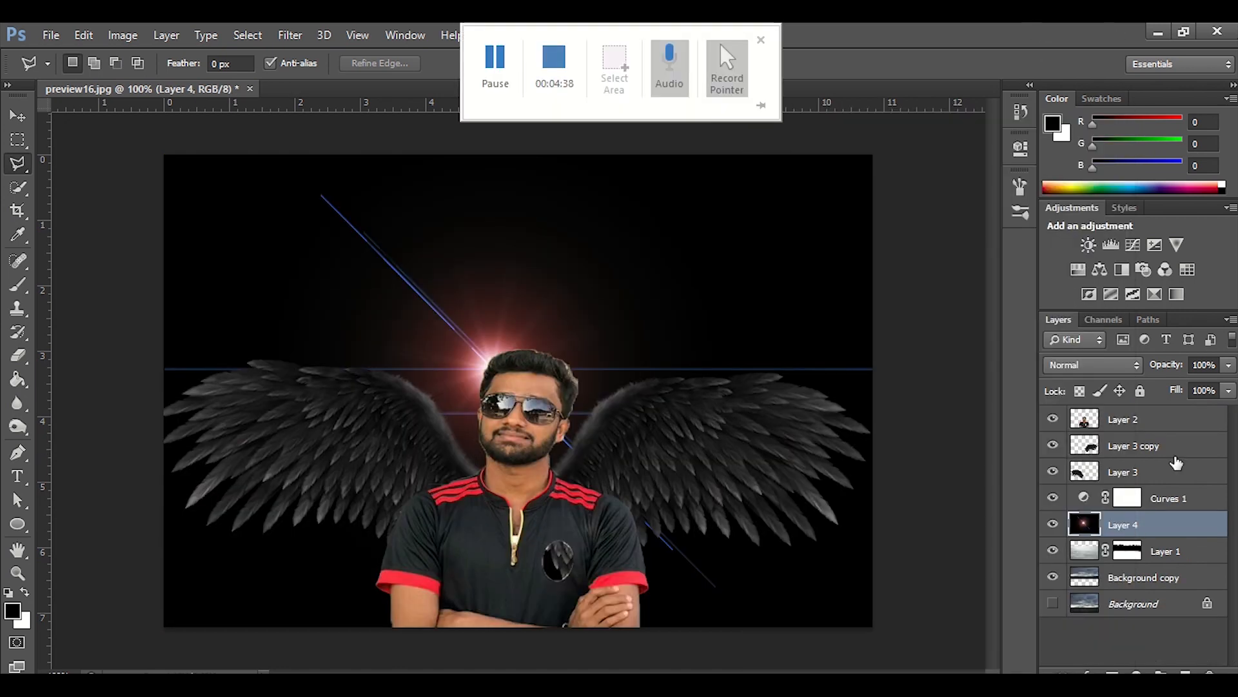
{"action": "left_click", "coordinate": [1109, 367]}
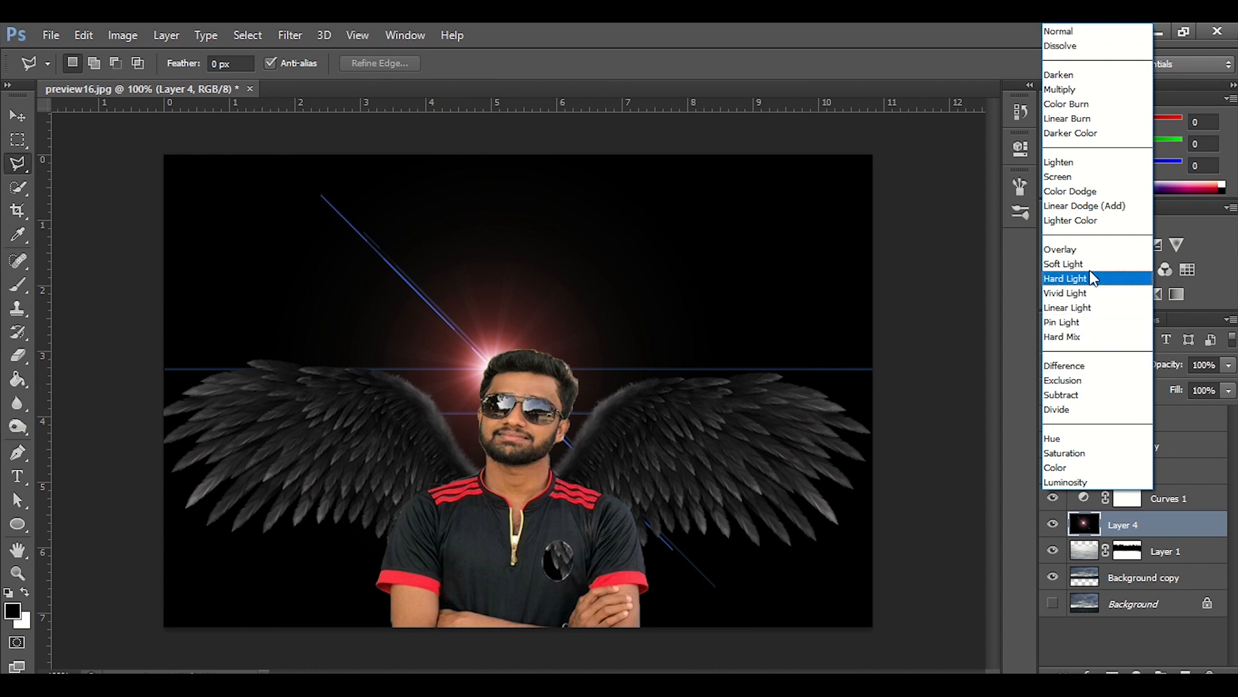
{"action": "left_click", "coordinate": [1065, 176]}
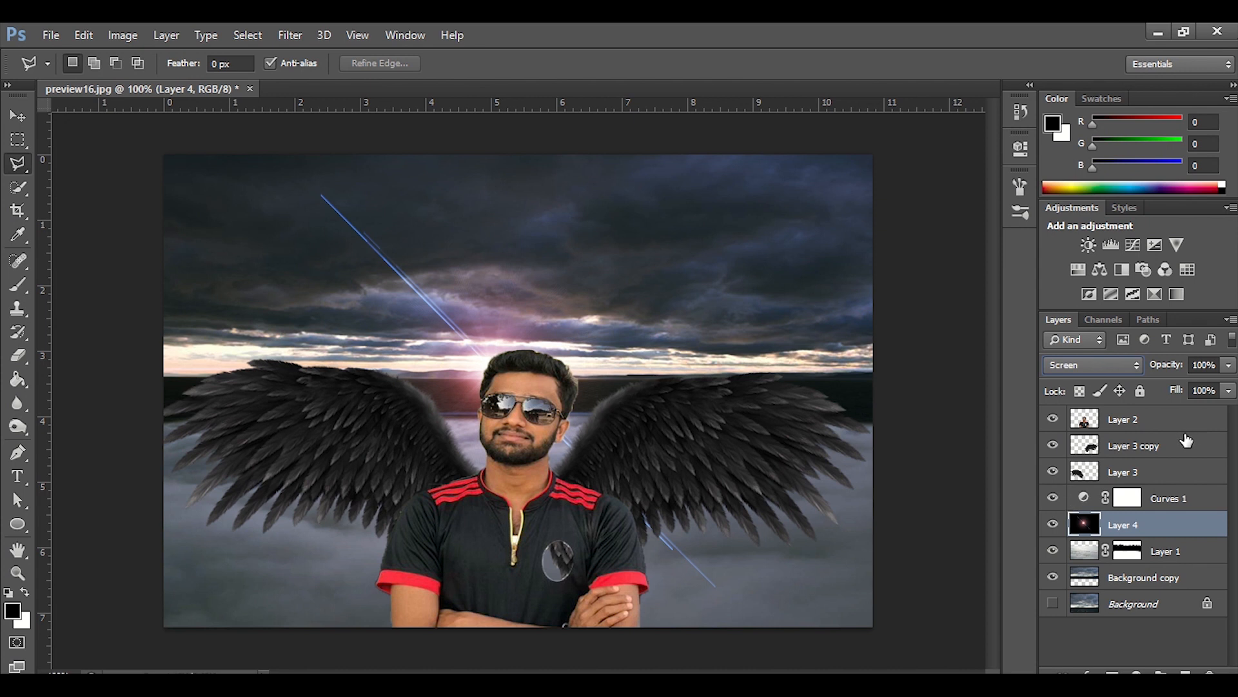
- Apply Levels to the lens flare layer with input levels 24, 1.71 and 206 and output levels 0 to 246
{"action": "left_click", "coordinate": [1139, 420]}
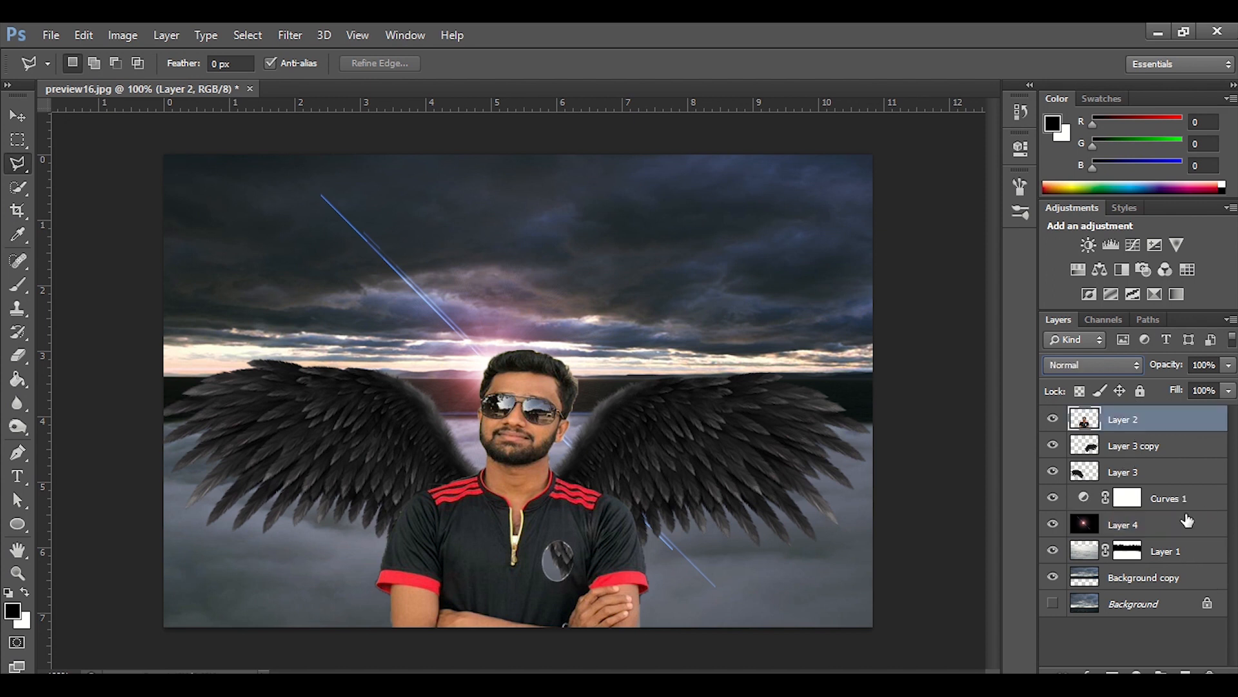
{"action": "left_click", "coordinate": [1183, 547]}
{"action": "left_click", "coordinate": [1183, 533]}
{"action": "key", "text": "ctrl+l"}
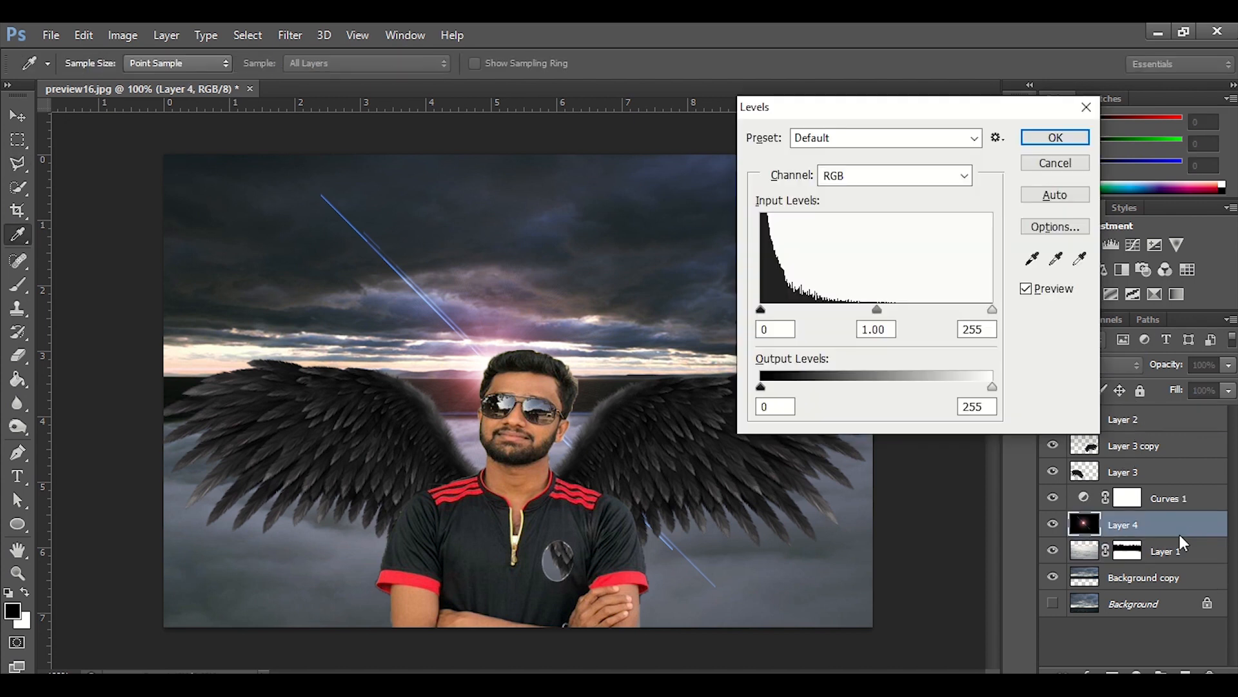
{"action": "left_click_drag", "start_coordinate": [761, 310], "coordinate": [811, 311]}
{"action": "left_click_drag", "start_coordinate": [992, 311], "coordinate": [948, 312]}
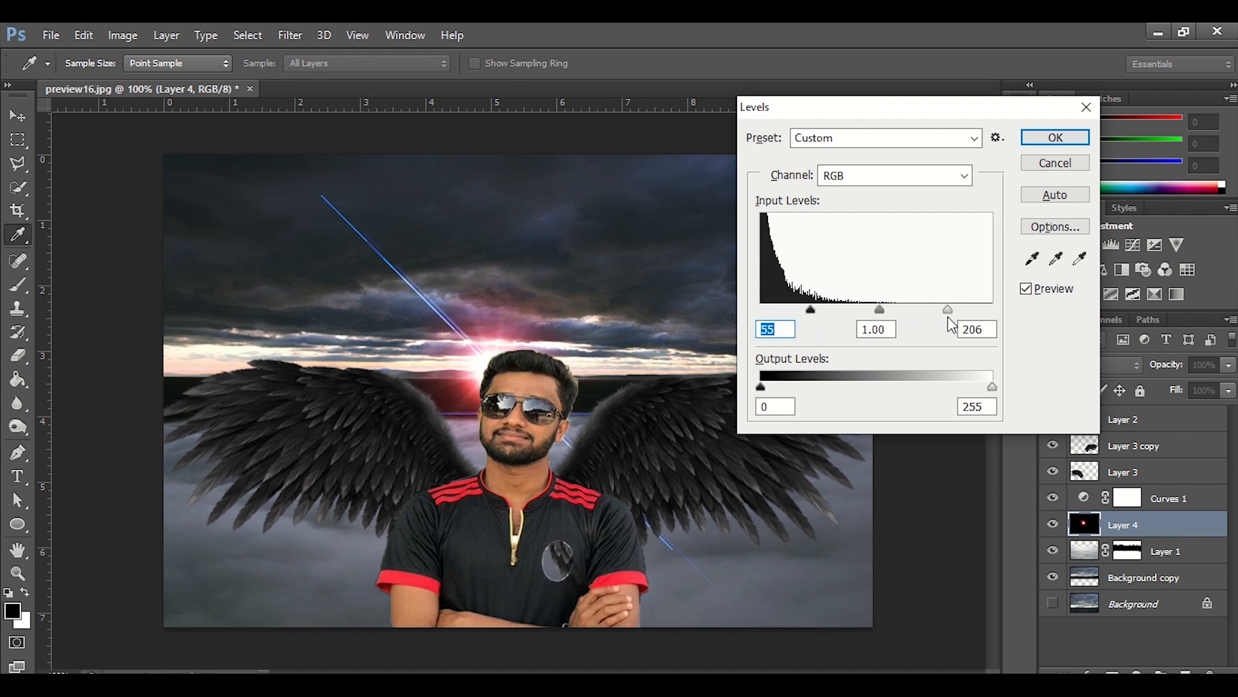
{"action": "mouse_move", "coordinate": [761, 387]}
{"action": "left_mouse_down"}
{"action": "mouse_move", "coordinate": [813, 390]}
{"action": "mouse_move", "coordinate": [782, 390]}
{"action": "left_mouse_up"}
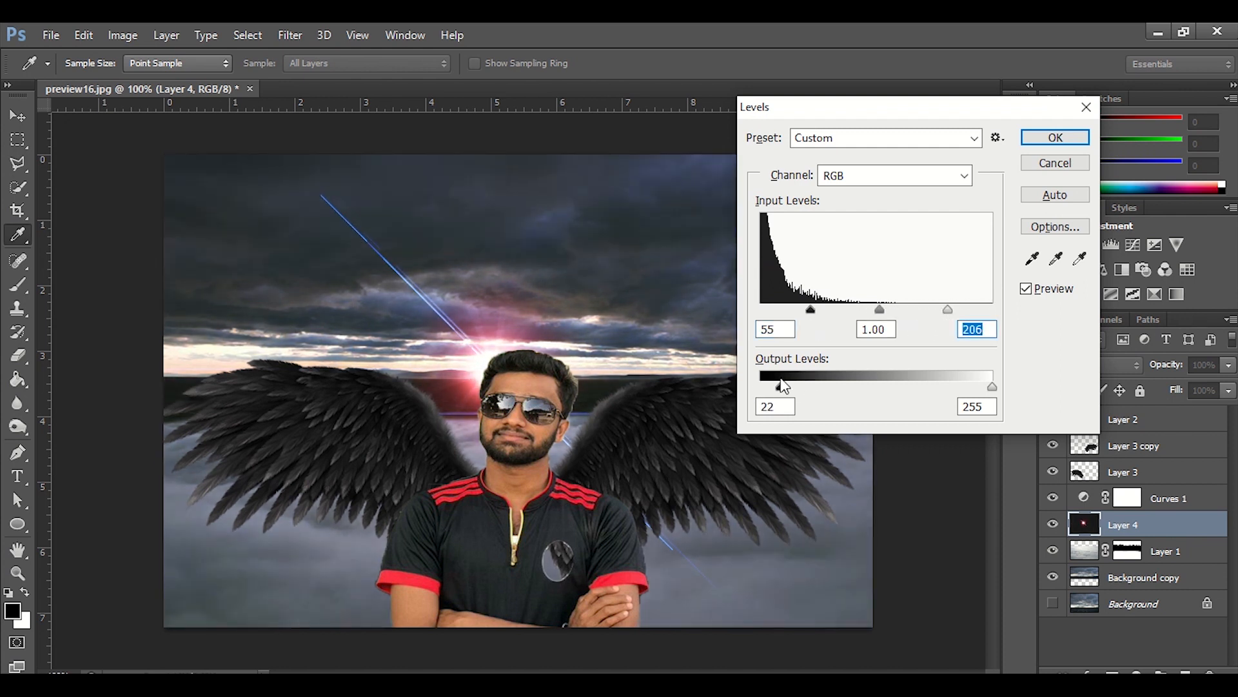
{"action": "mouse_move", "coordinate": [992, 387]}
{"action": "left_mouse_down"}
{"action": "mouse_move", "coordinate": [960, 389]}
{"action": "mouse_move", "coordinate": [984, 387]}
{"action": "left_mouse_up"}
{"action": "left_click_drag", "start_coordinate": [780, 387], "coordinate": [741, 387]}
{"action": "left_click_drag", "start_coordinate": [811, 310], "coordinate": [783, 312]}
{"action": "left_click_drag", "start_coordinate": [875, 314], "coordinate": [834, 313]}
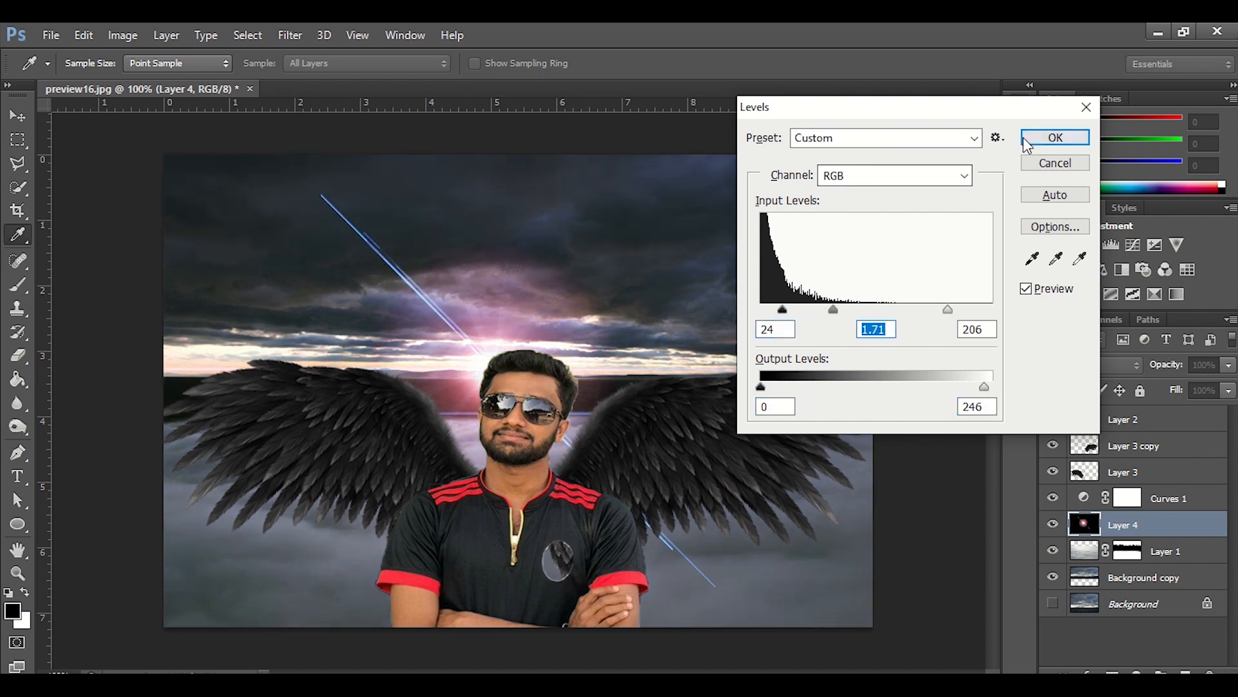
{"action": "left_click", "coordinate": [1055, 137]}
- Add a Brightness/Contrast adjustment above the man's layer with brightness 42 and contrast 29
{"action": "left_click", "coordinate": [1180, 418]}
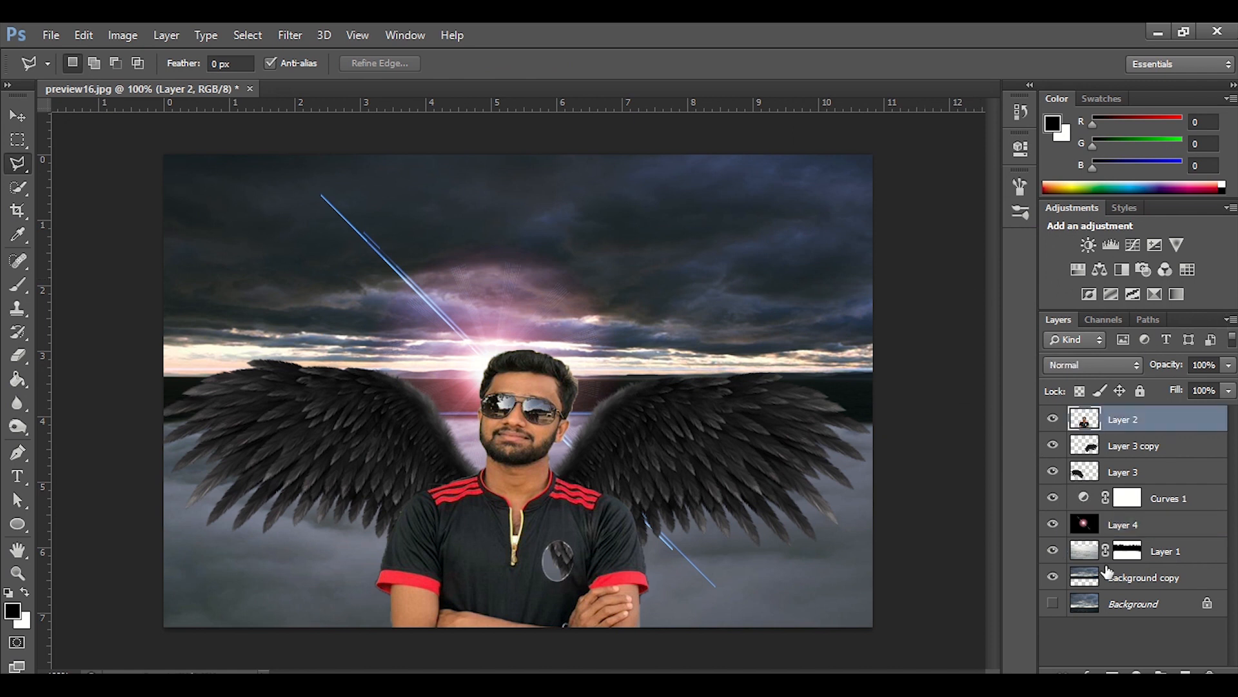
{"action": "left_click", "coordinate": [1135, 670]}
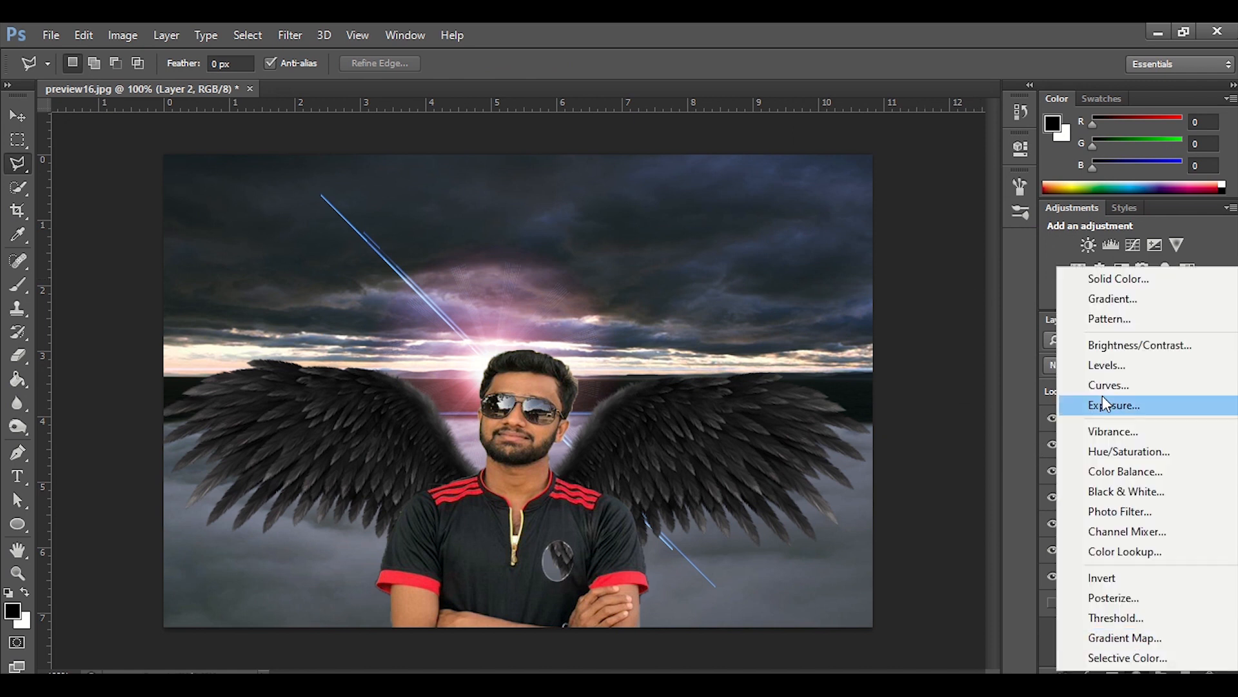
{"action": "left_click", "coordinate": [1135, 343]}
{"action": "mouse_move", "coordinate": [881, 238]}
{"action": "left_mouse_down"}
{"action": "mouse_move", "coordinate": [909, 242]}
{"action": "mouse_move", "coordinate": [896, 239]}
{"action": "left_mouse_up"}
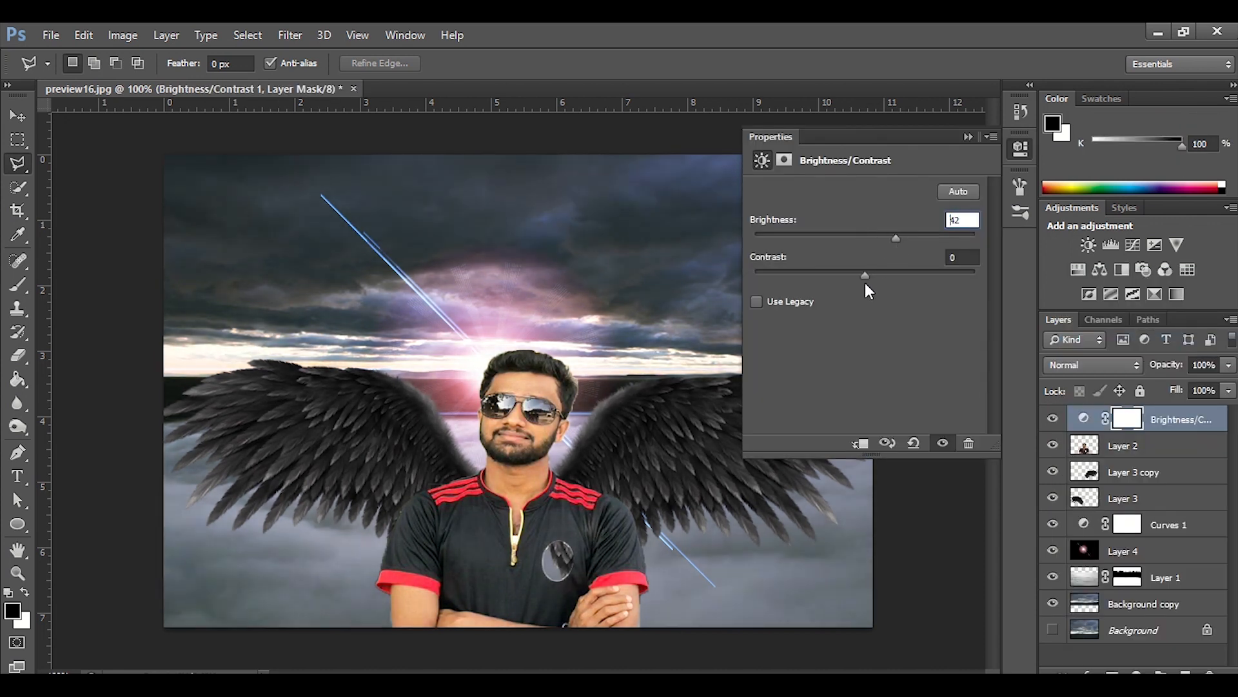
{"action": "left_click_drag", "start_coordinate": [830, 279], "coordinate": [899, 278]}
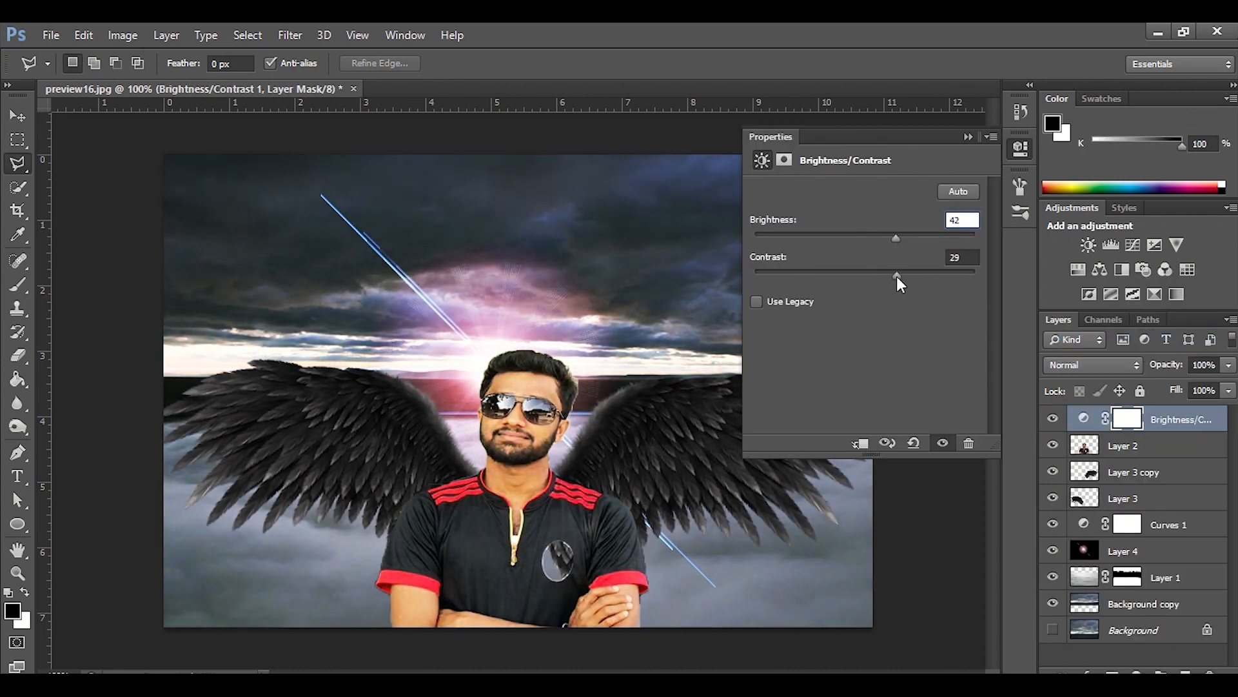
{"action": "left_click", "coordinate": [968, 136]}
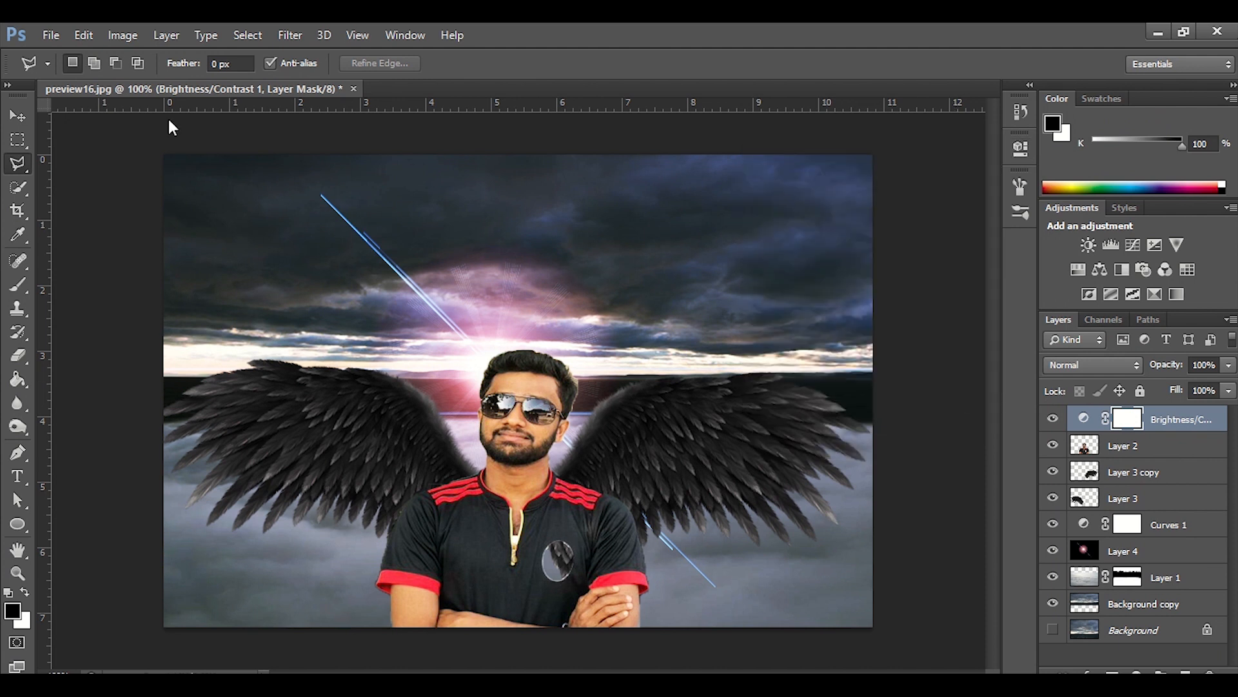
- Add a gradient fill layer above all the others using the Violet, Orange preset
{"action": "left_click", "coordinate": [1136, 671]}
{"action": "left_click", "coordinate": [1092, 296]}
{"action": "left_click", "coordinate": [814, 427]}
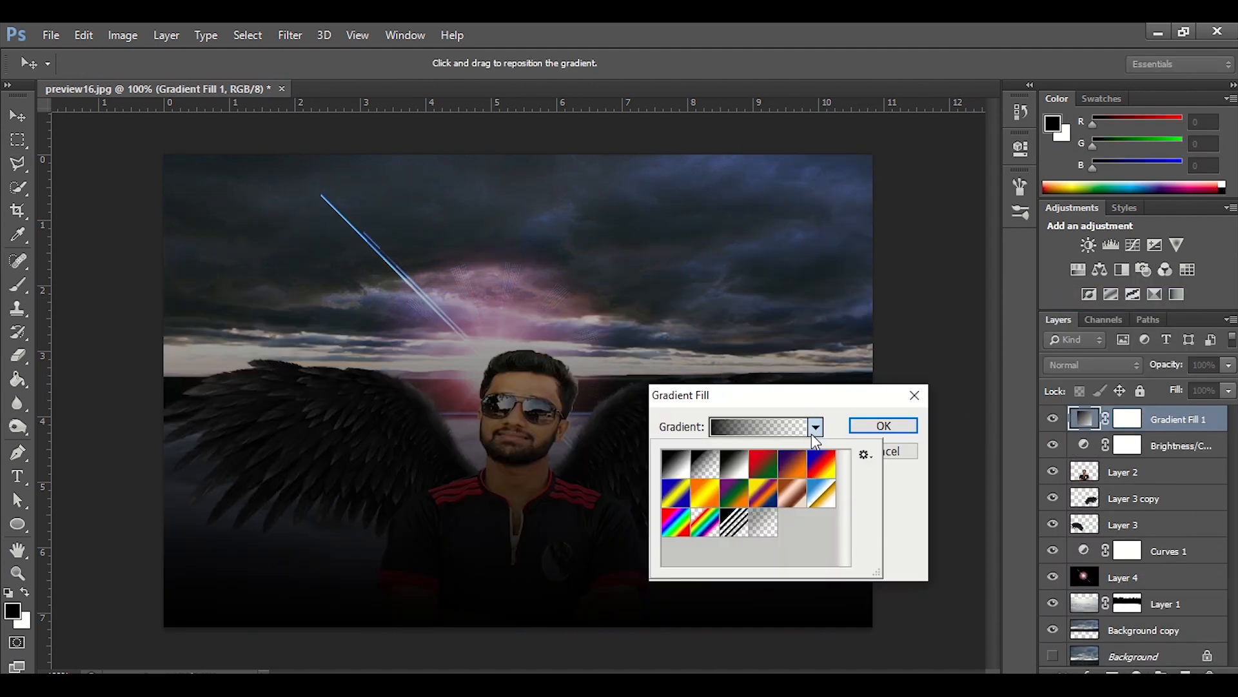
{"action": "left_click", "coordinate": [804, 458]}
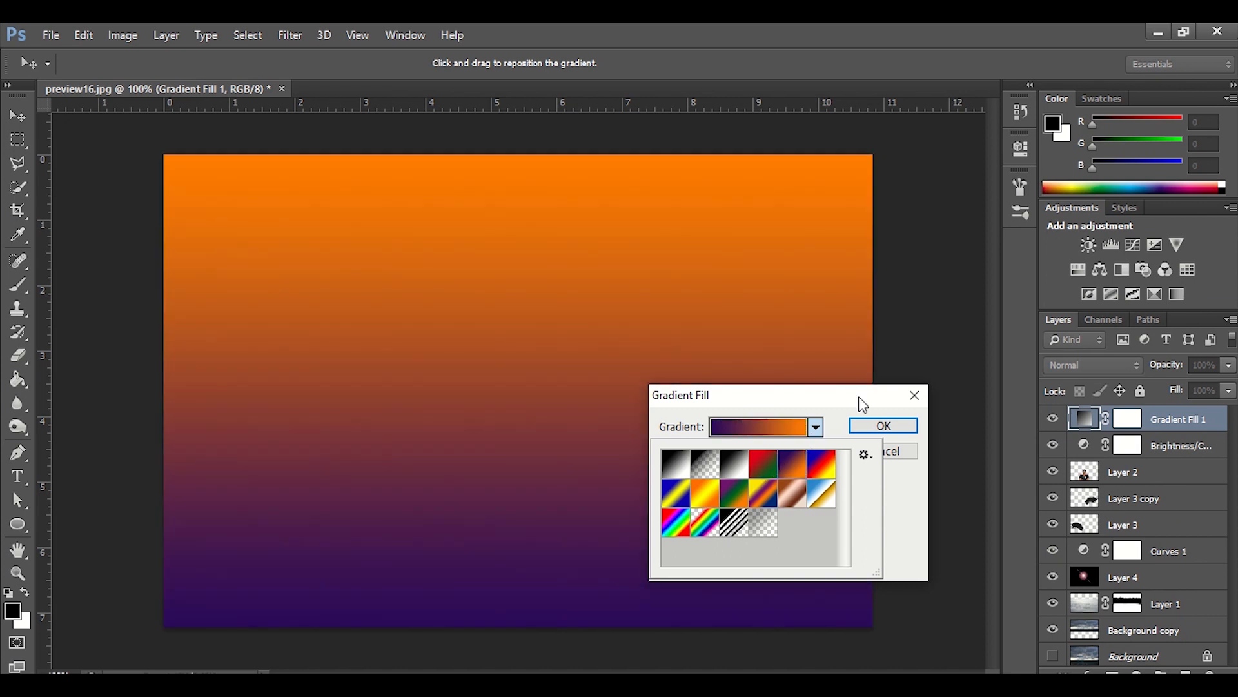
{"action": "left_click", "coordinate": [915, 528]}
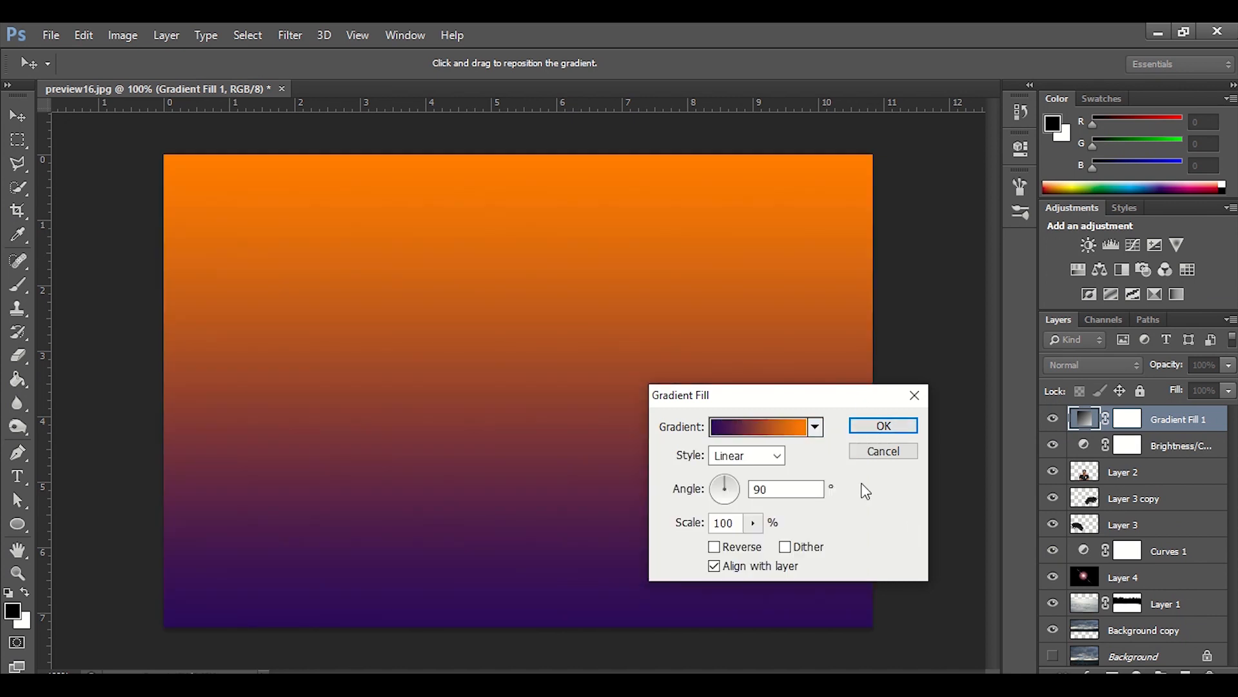
- Add an opacity stop at 29% to the gradient and recolour its orange colour stop to bright yellow, about e6ee0b
{"action": "left_click", "coordinate": [787, 432]}
{"action": "left_click", "coordinate": [1024, 431]}
{"action": "left_click", "coordinate": [1024, 476]}
{"action": "double_click", "coordinate": [1024, 476]}
{"action": "left_click", "coordinate": [821, 545]}
{"action": "left_click_drag", "start_coordinate": [820, 545], "coordinate": [813, 470]}
{"action": "left_click_drag", "start_coordinate": [867, 579], "coordinate": [868, 556]}
{"action": "left_click", "coordinate": [821, 379]}
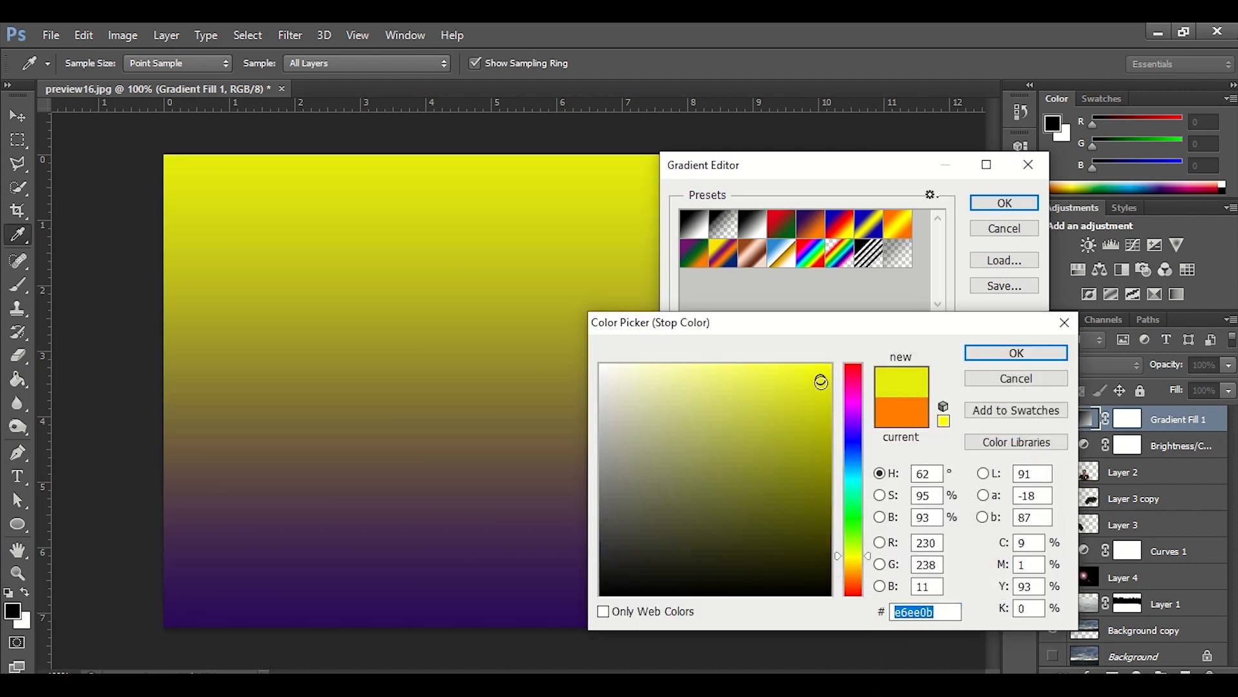
{"action": "left_click", "coordinate": [1017, 353]}
- Recolour the gradient's violet stop to dark blue 072f9f
{"action": "left_click", "coordinate": [685, 477]}
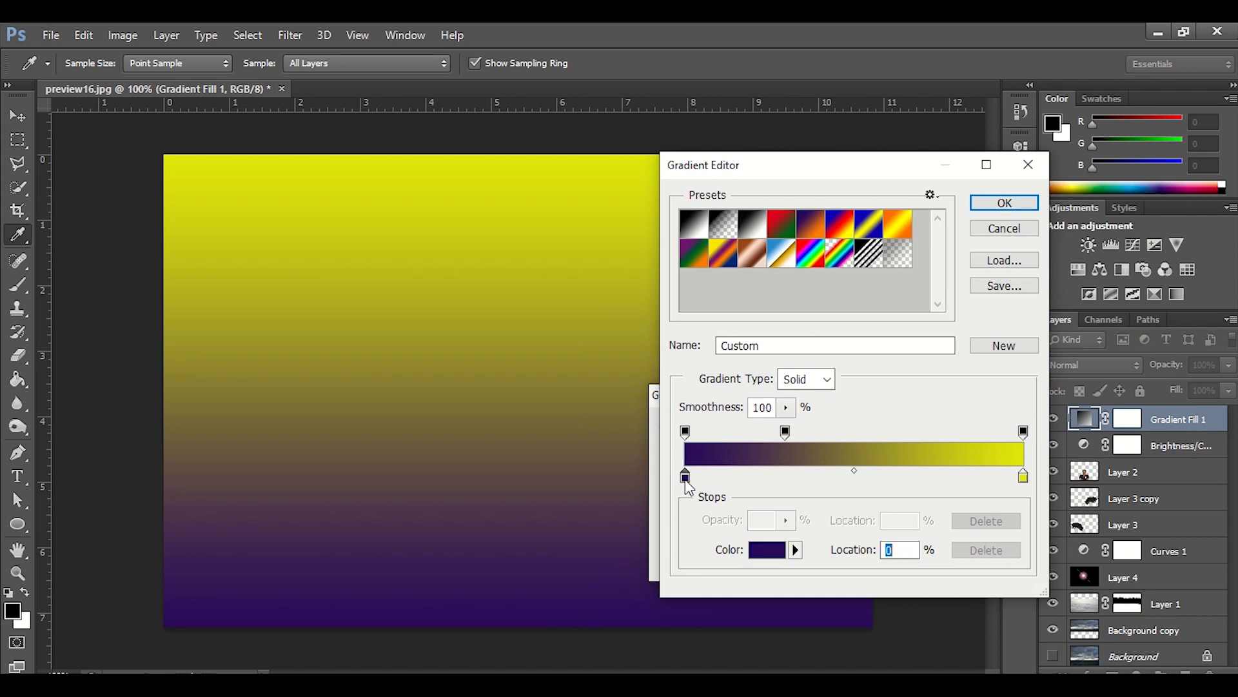
{"action": "double_click", "coordinate": [686, 478]}
{"action": "left_click", "coordinate": [816, 473]}
{"action": "left_click_drag", "start_coordinate": [876, 432], "coordinate": [874, 450]}
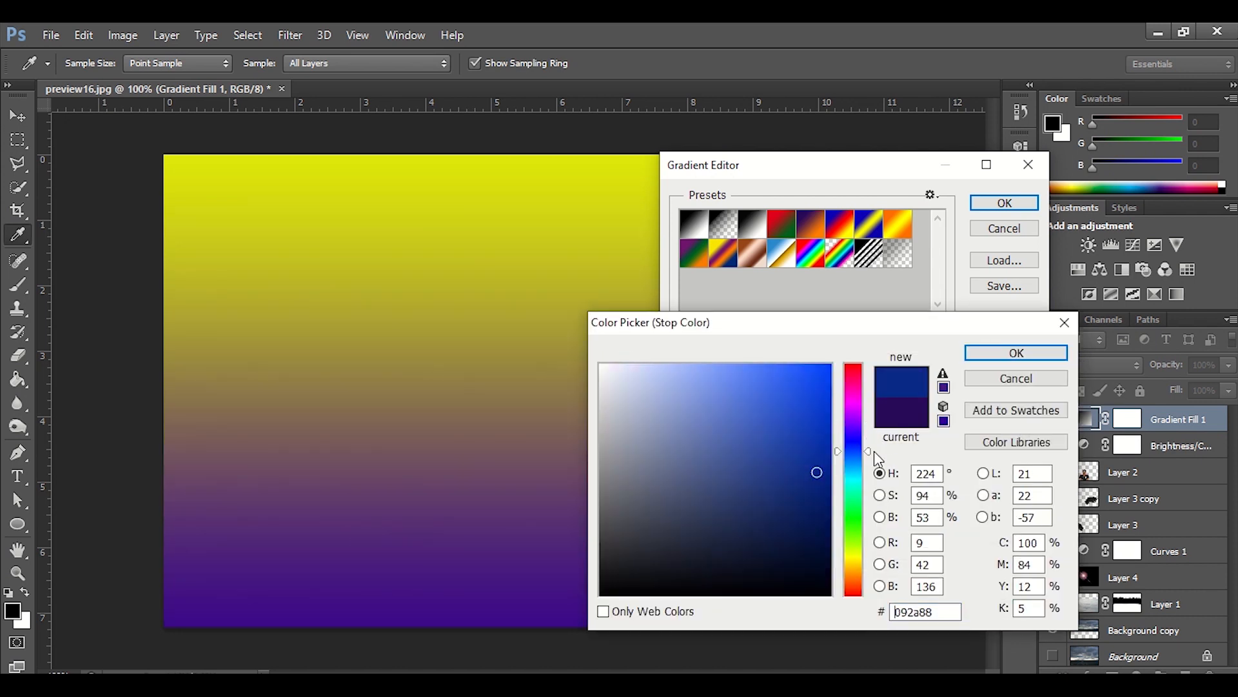
{"action": "left_click", "coordinate": [813, 445]}
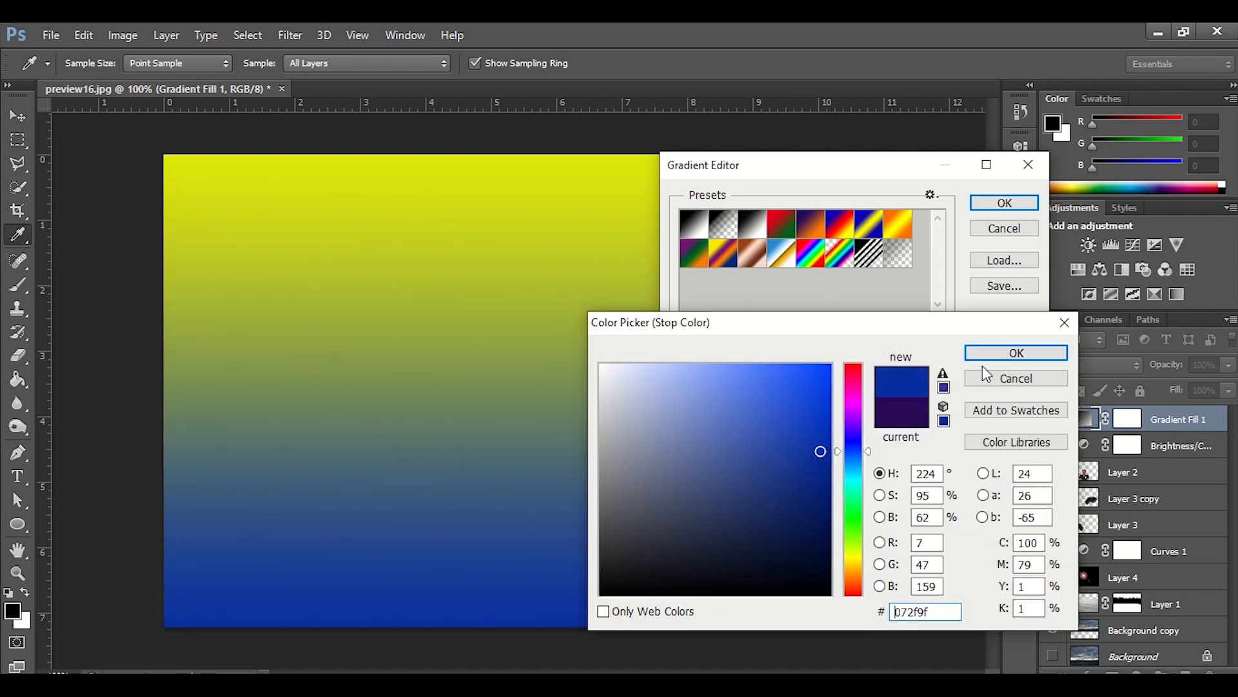
{"action": "left_click", "coordinate": [1031, 352]}
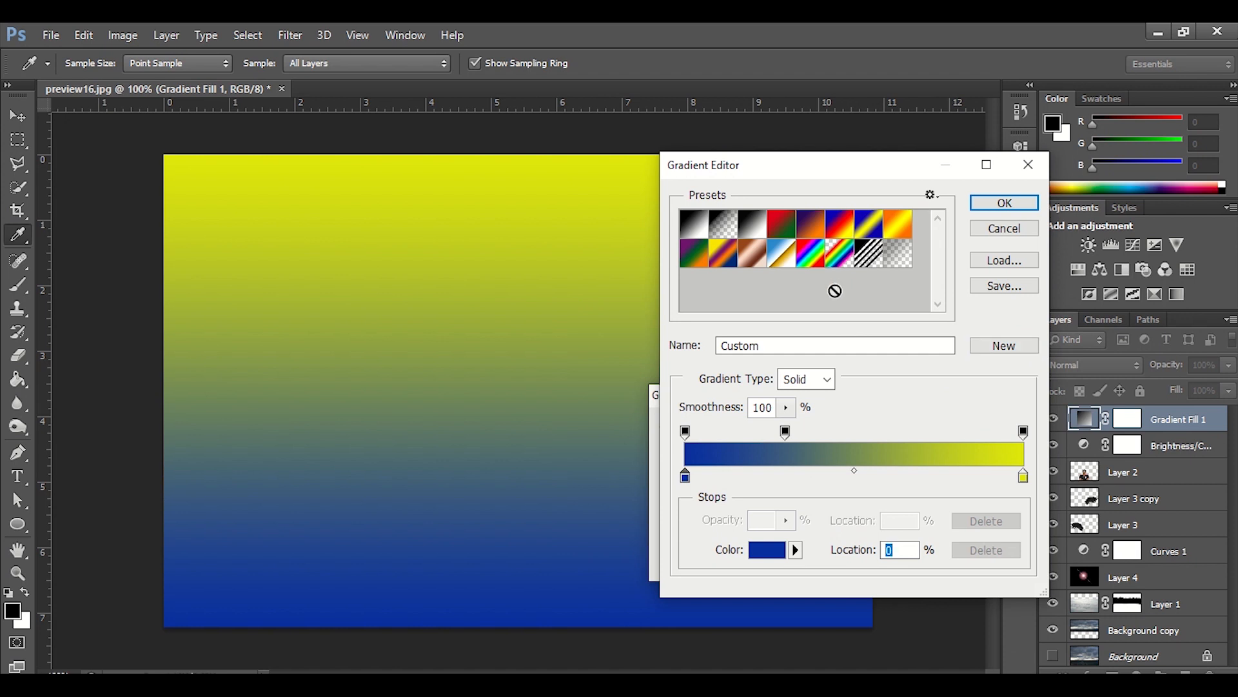
- Lighten the gradient's dark blue stop to a soft light blue and accept the custom gradient
{"action": "left_click", "coordinate": [777, 550]}
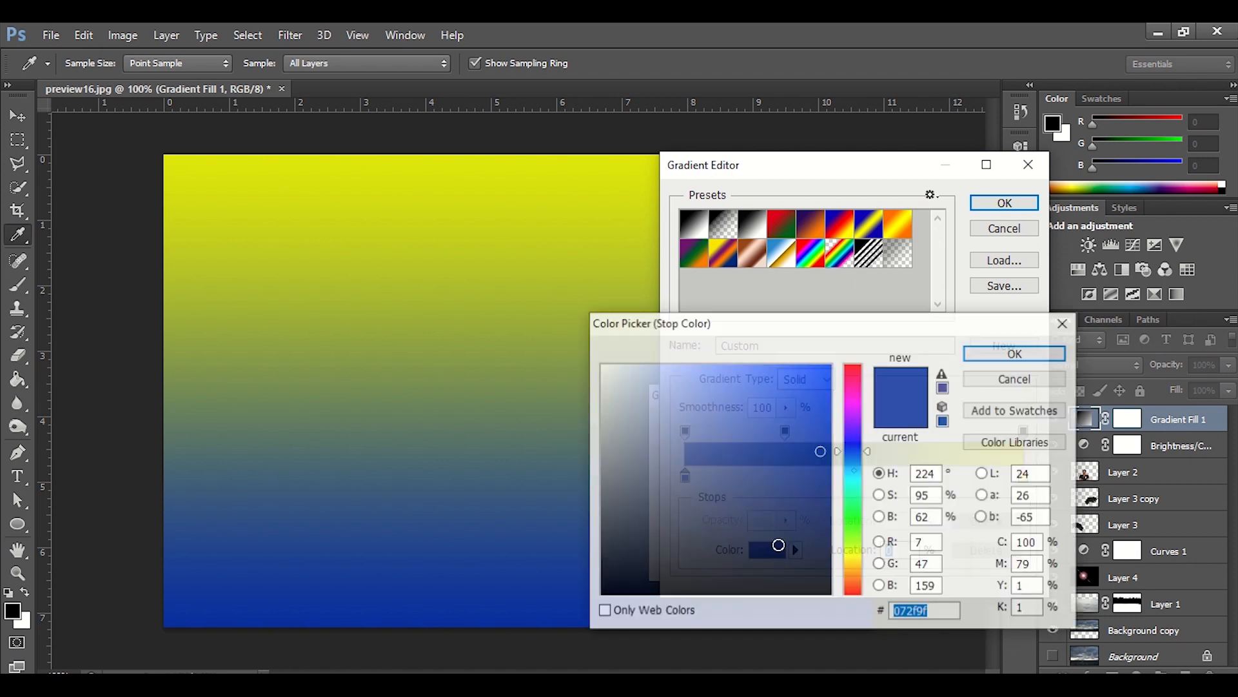
{"action": "left_click", "coordinate": [779, 544]}
{"action": "left_click", "coordinate": [766, 390]}
{"action": "left_click", "coordinate": [737, 385]}
{"action": "left_click", "coordinate": [1016, 352]}
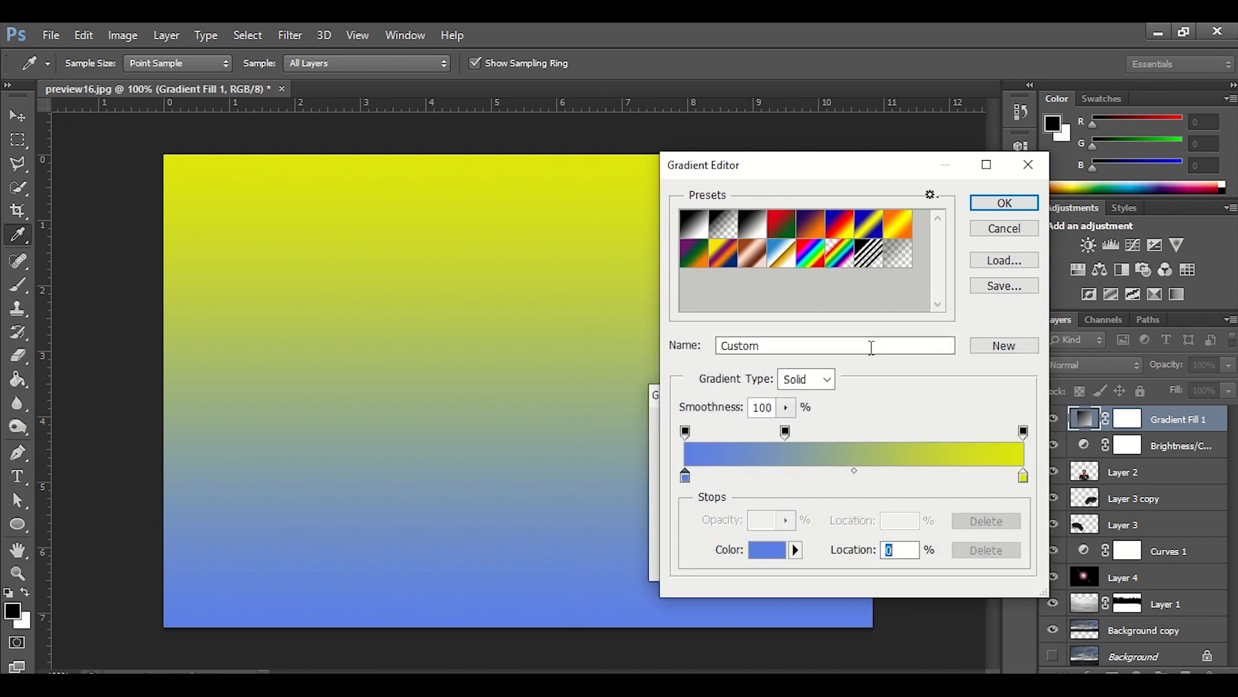
{"action": "left_click", "coordinate": [1005, 202]}
- Reopen the gradient for editing, try the Blue, Red, Yellow preset and return to the Violet, Orange preset
{"action": "left_click", "coordinate": [792, 437]}
{"action": "left_click", "coordinate": [812, 226]}
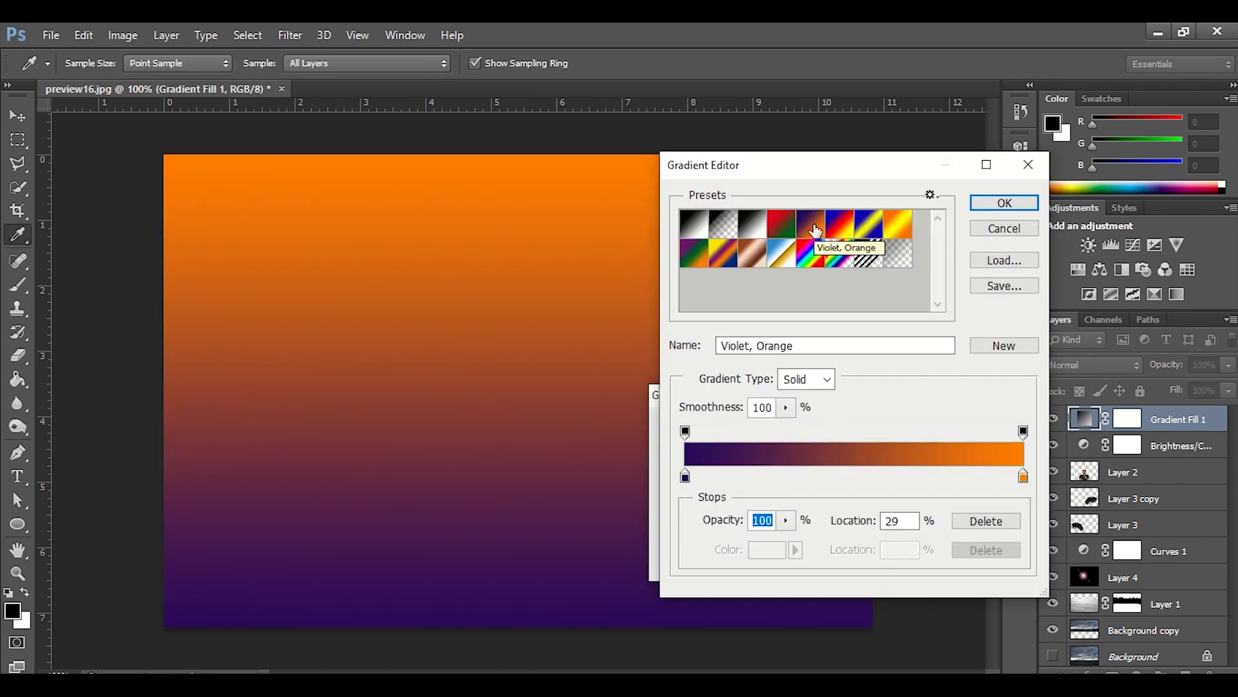
{"action": "left_click", "coordinate": [847, 233]}
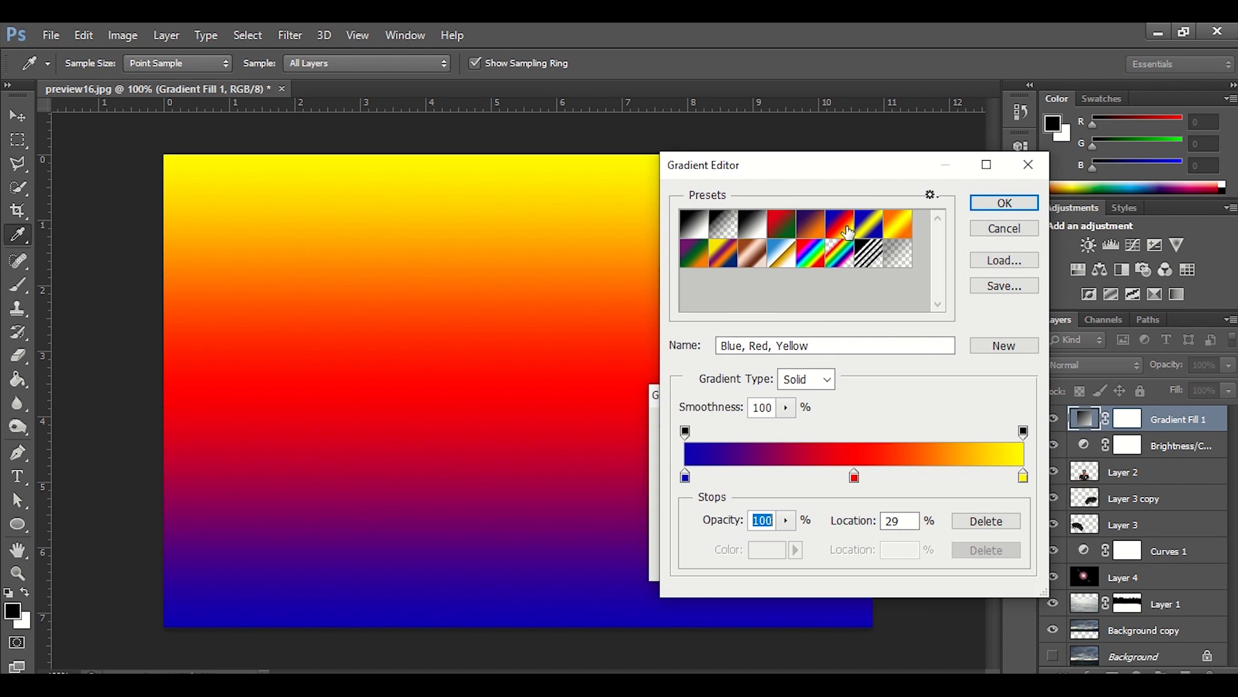
{"action": "left_click", "coordinate": [814, 228]}
- Recolour the orange stop of the Violet, Orange gradient to golden yellow, about dfd30d
{"action": "double_click", "coordinate": [1023, 476]}
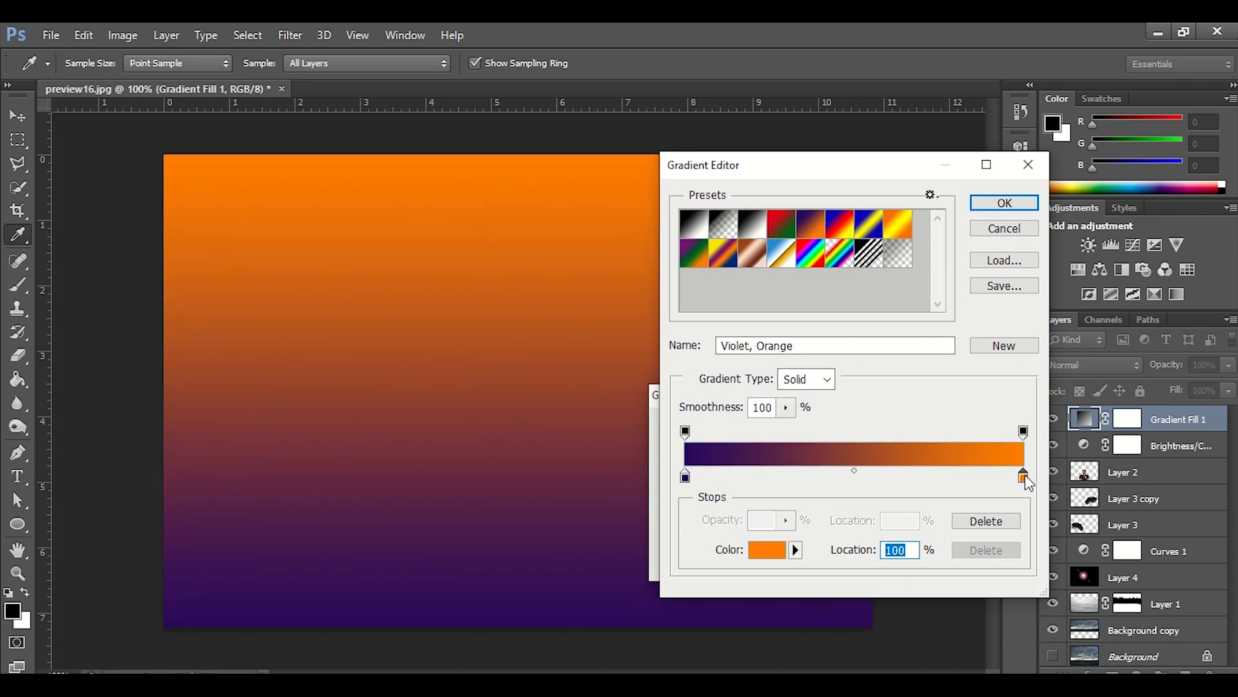
{"action": "left_click_drag", "start_coordinate": [823, 413], "coordinate": [817, 525]}
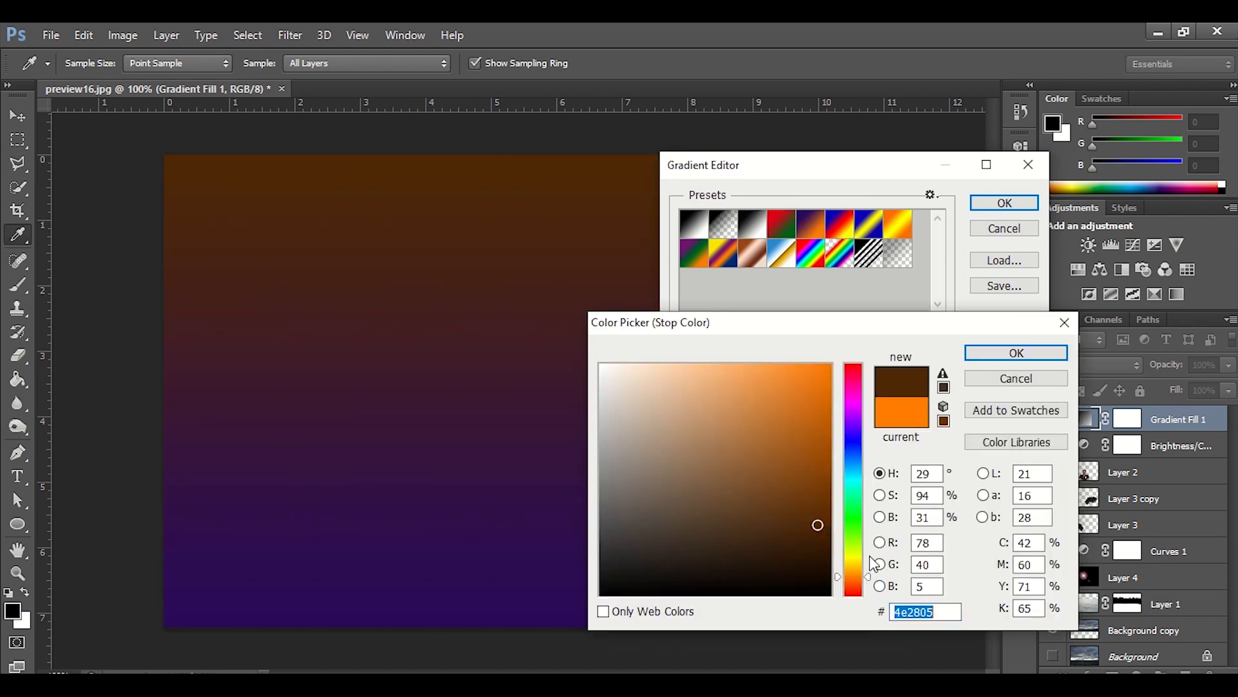
{"action": "left_click_drag", "start_coordinate": [869, 563], "coordinate": [869, 557]}
{"action": "left_click_drag", "start_coordinate": [818, 523], "coordinate": [816, 440]}
{"action": "left_click", "coordinate": [818, 415]}
{"action": "left_click_drag", "start_coordinate": [869, 556], "coordinate": [869, 560]}
{"action": "left_click", "coordinate": [818, 394]}
{"action": "left_click", "coordinate": [1017, 352]}
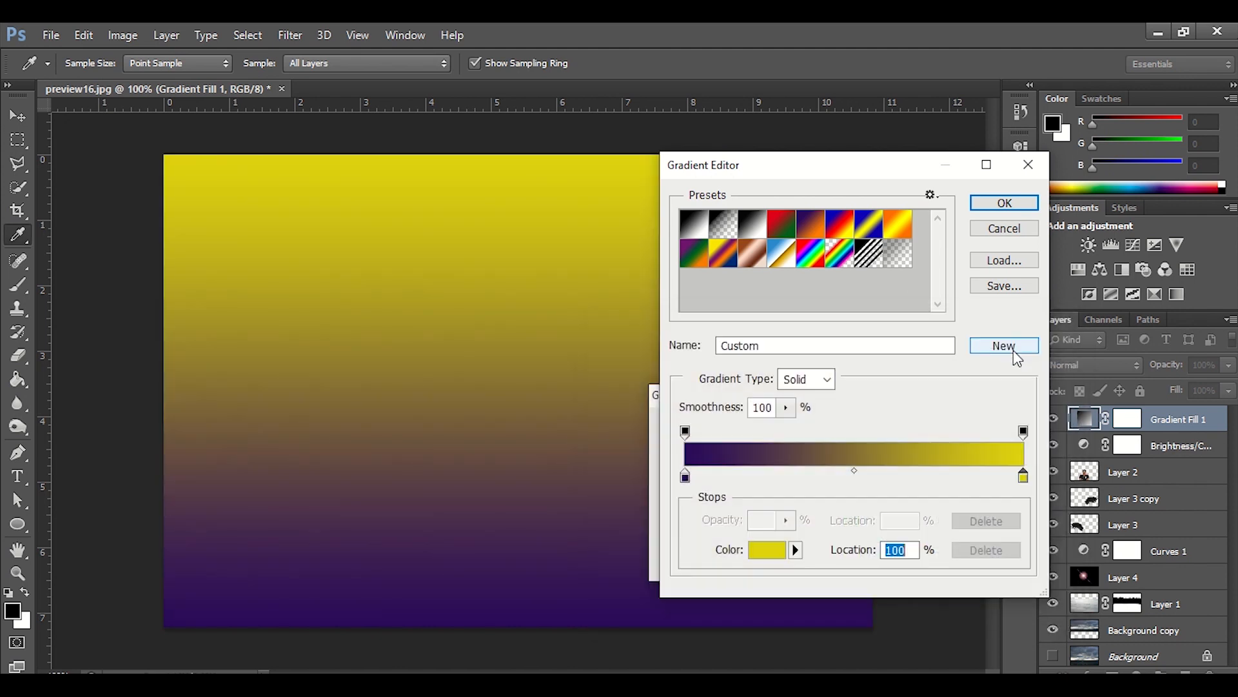
- Recolour the gradient's violet stop to bright blue 209fda and accept the gradient fill
{"action": "left_click", "coordinate": [685, 477]}
{"action": "double_click", "coordinate": [686, 477]}
{"action": "left_click_drag", "start_coordinate": [872, 444], "coordinate": [871, 467]}
{"action": "left_click", "coordinate": [797, 397]}
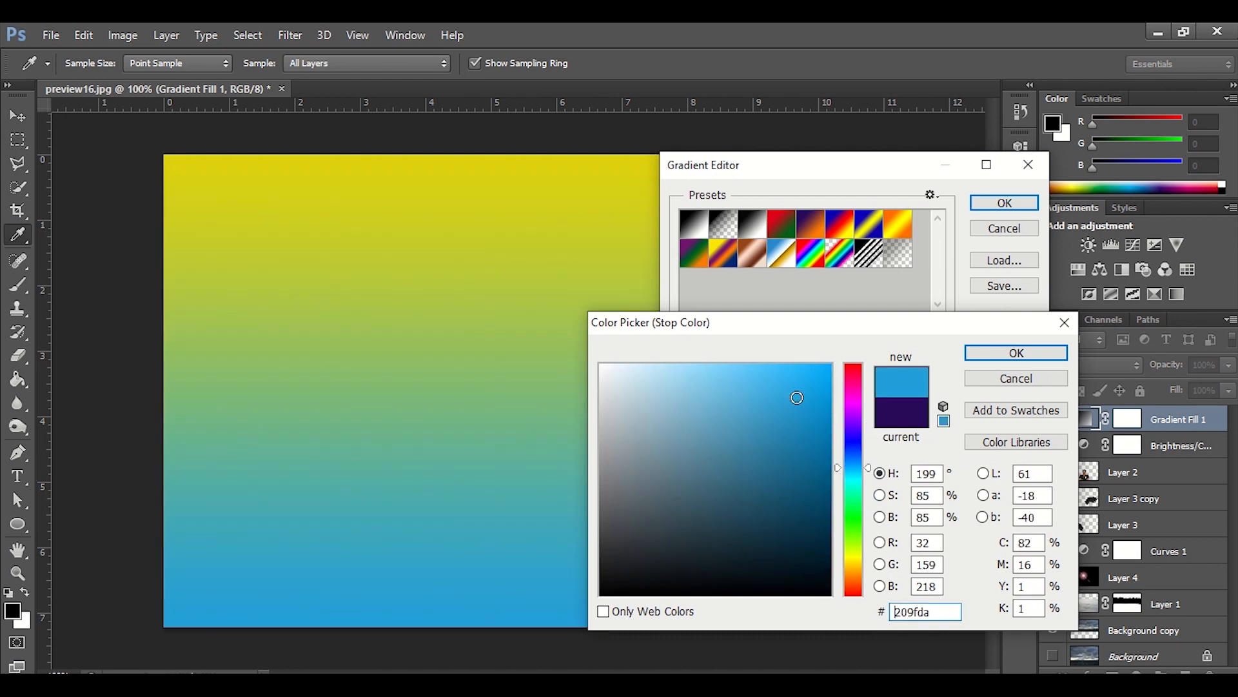
{"action": "left_click", "coordinate": [975, 352]}
{"action": "left_click", "coordinate": [1006, 202]}
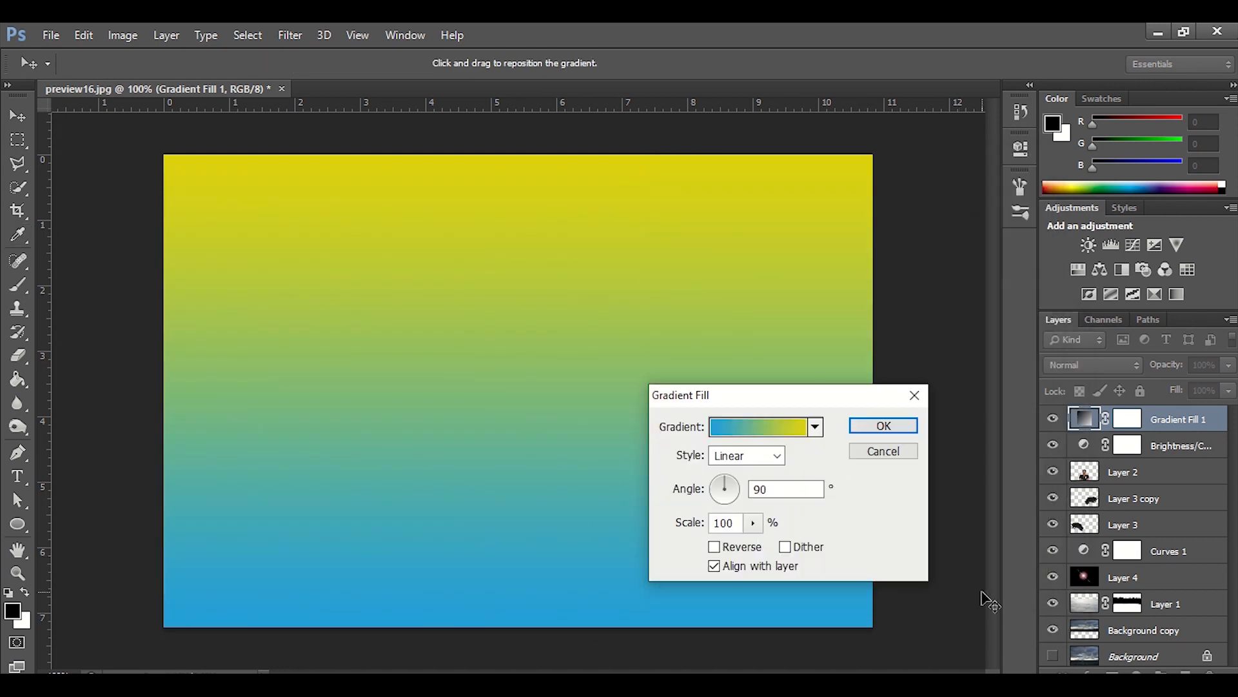
{"action": "left_click", "coordinate": [885, 427]}
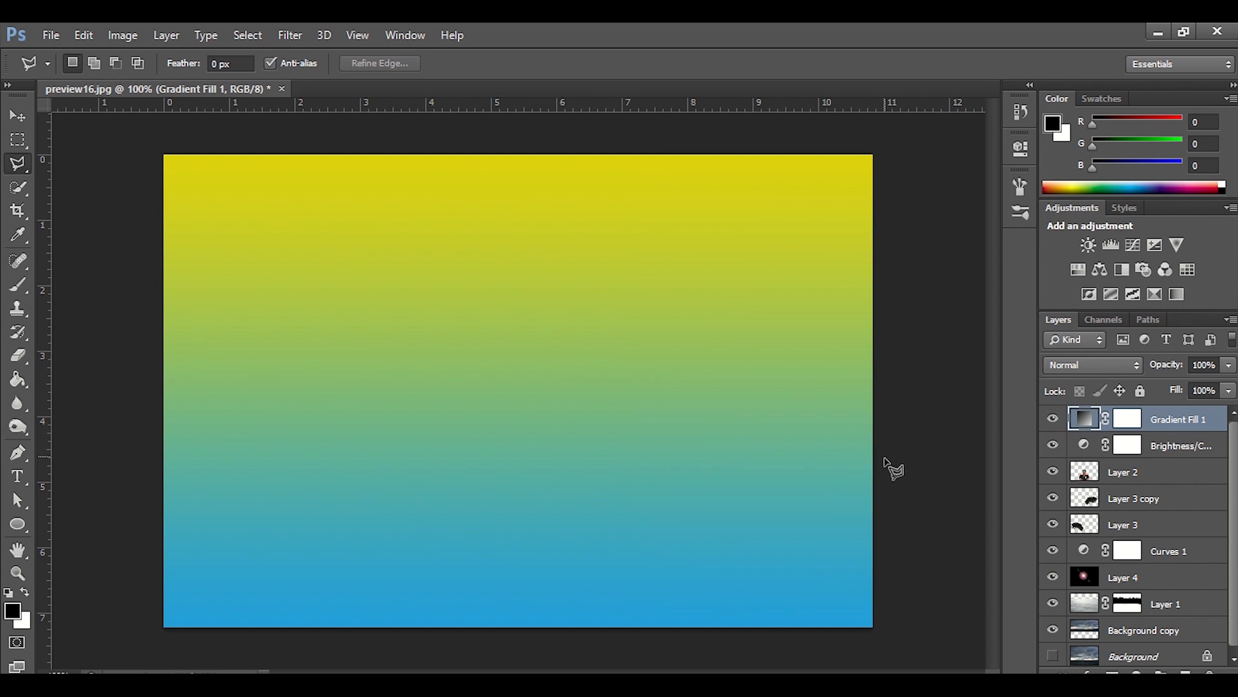
- Move the gradient fill layer between Layer 3 and Curves 1 and set its blend mode to Overlay
{"action": "left_click_drag", "start_coordinate": [1180, 420], "coordinate": [1173, 537]}
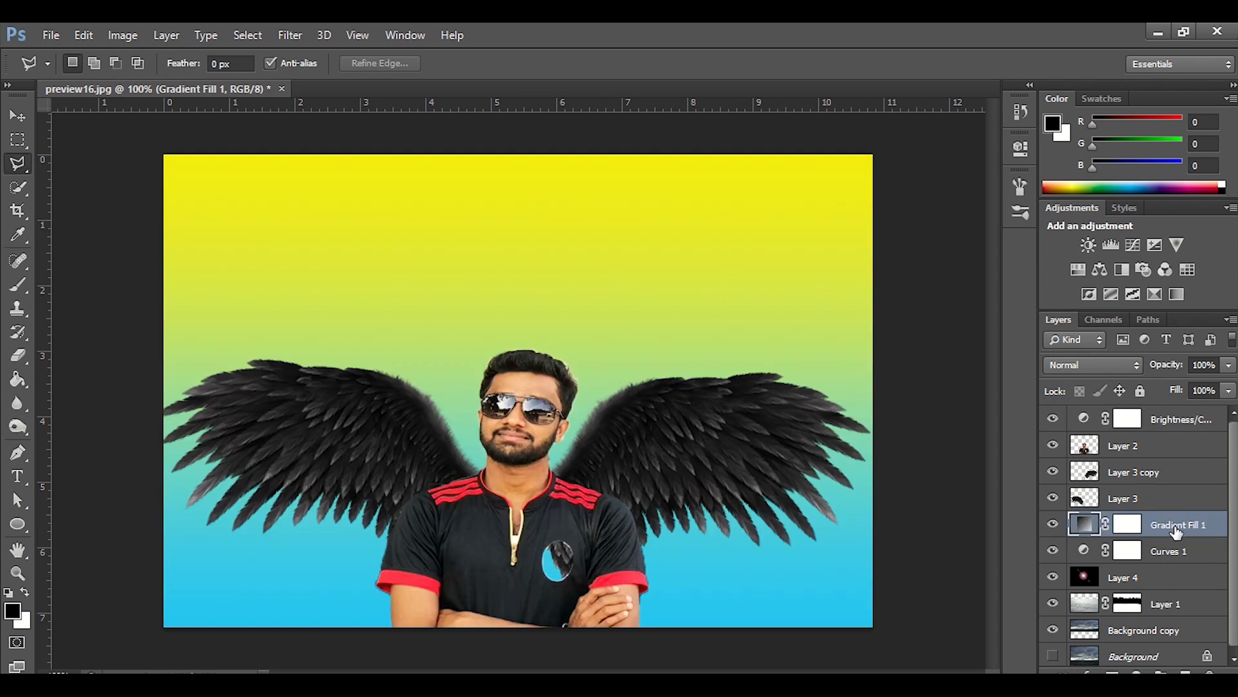
{"action": "left_click", "coordinate": [1093, 365]}
{"action": "left_click", "coordinate": [1065, 243]}
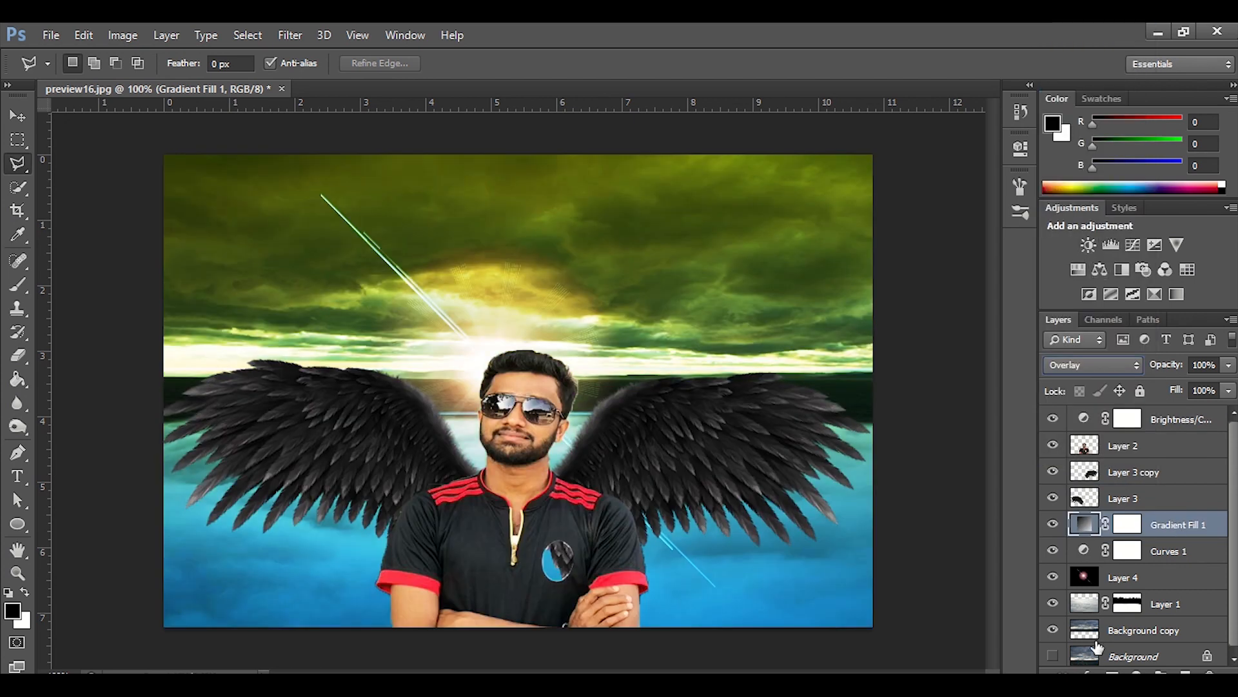
- Reopen the gradient fill for editing and darken its blue stop to dark teal, about 1e4b60
{"action": "double_click", "coordinate": [1083, 524]}
{"action": "left_click", "coordinate": [916, 408]}
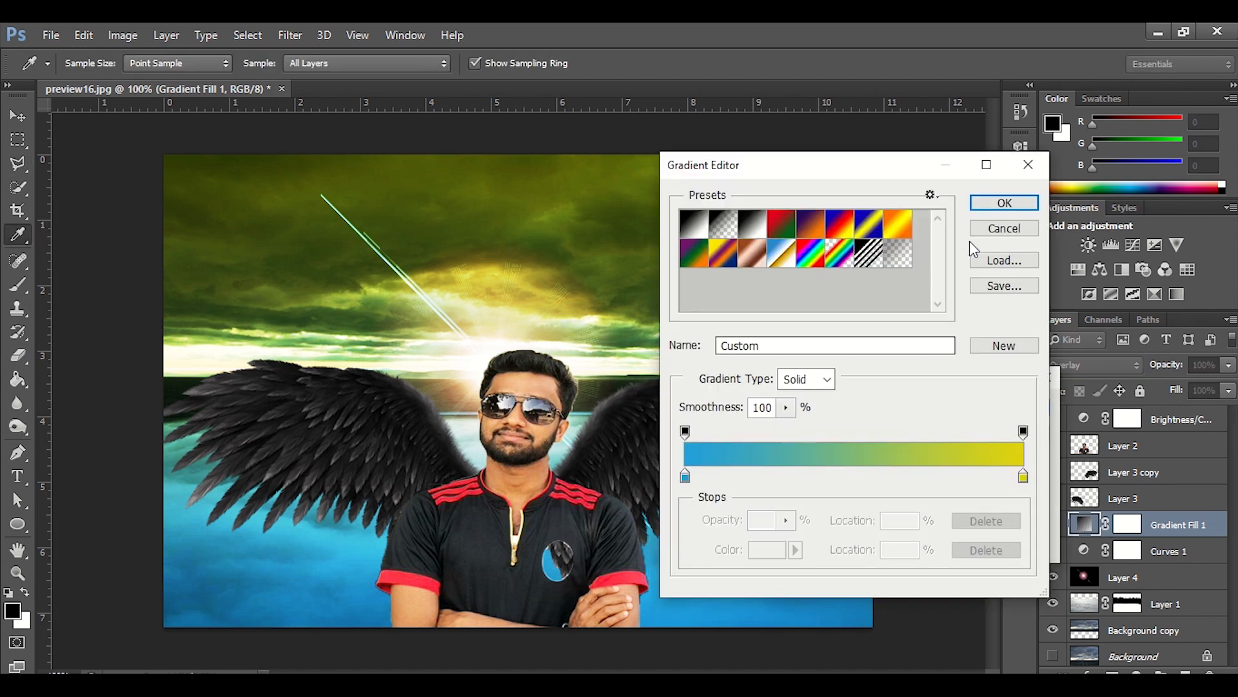
{"action": "double_click", "coordinate": [686, 476]}
{"action": "left_click_drag", "start_coordinate": [794, 375], "coordinate": [757, 504]}
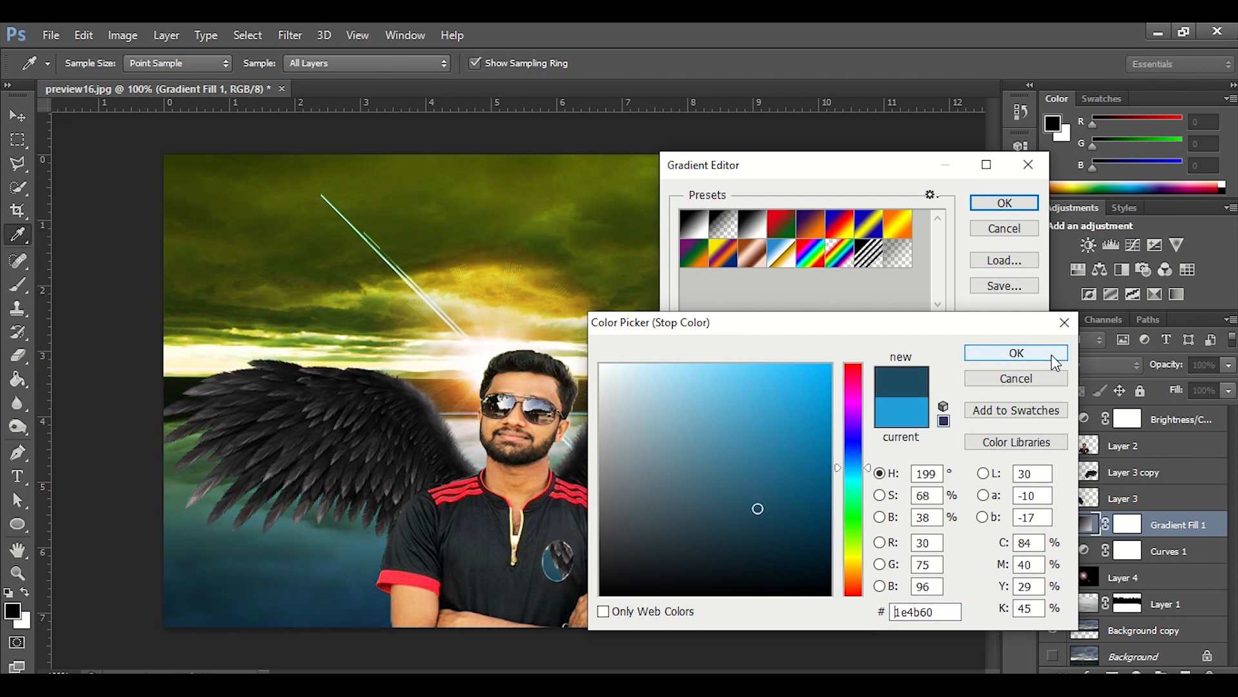
{"action": "left_click", "coordinate": [1015, 353]}
- Shift the gradient's yellow stop to an orange gold, about d59f0e
{"action": "double_click", "coordinate": [1025, 475]}
{"action": "left_click_drag", "start_coordinate": [871, 559], "coordinate": [871, 567]}
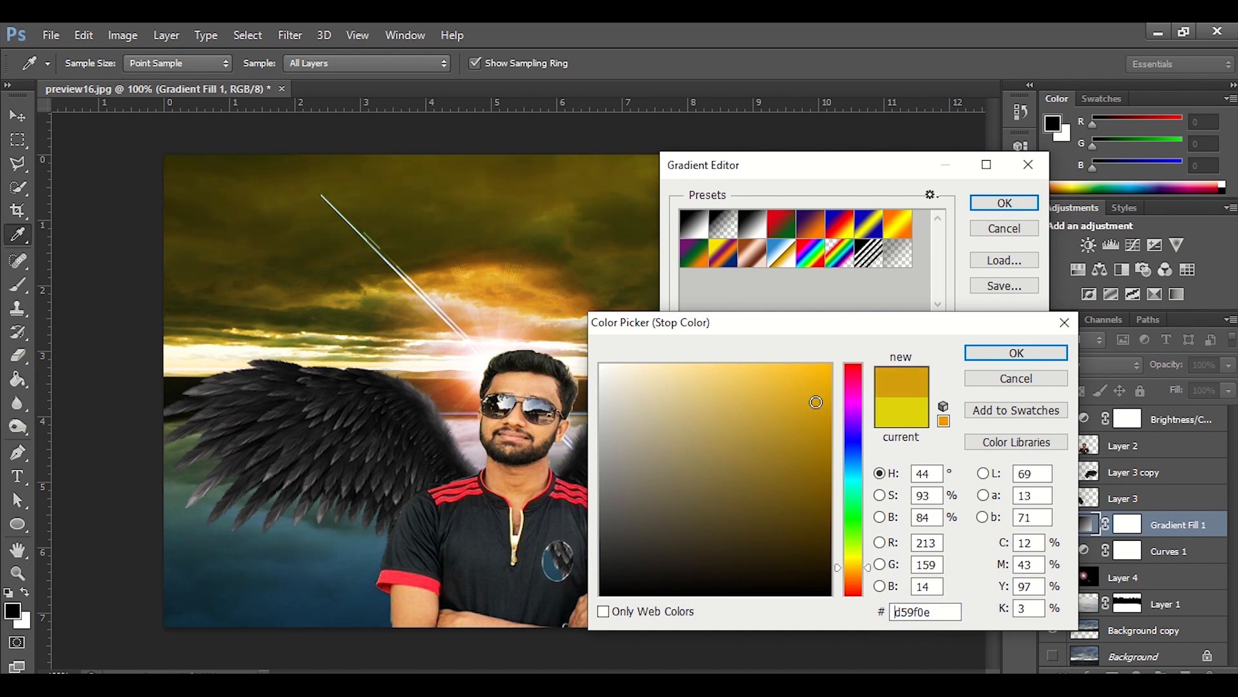